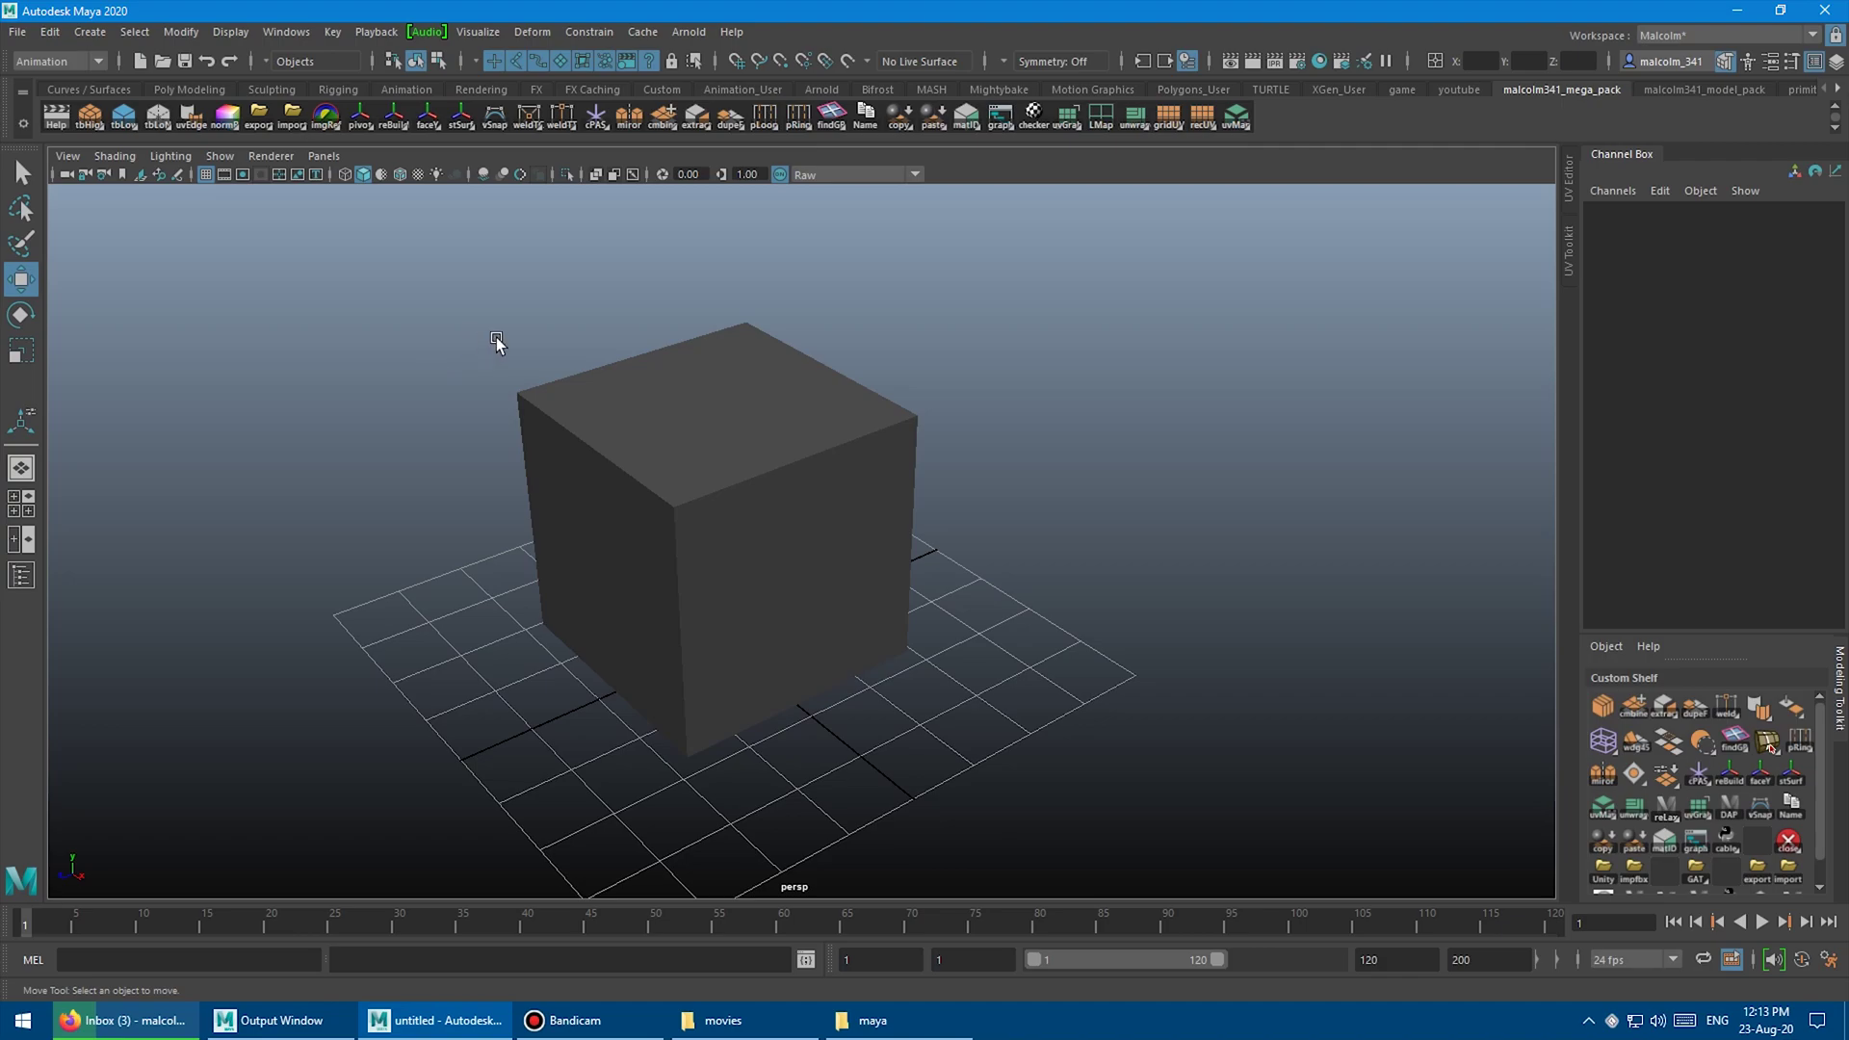
Cycle the cube's display through keys 2, 3, 1 and back to 2, then select all its edges.
click(644, 399)
alt+drag(598, 391, 609, 378)
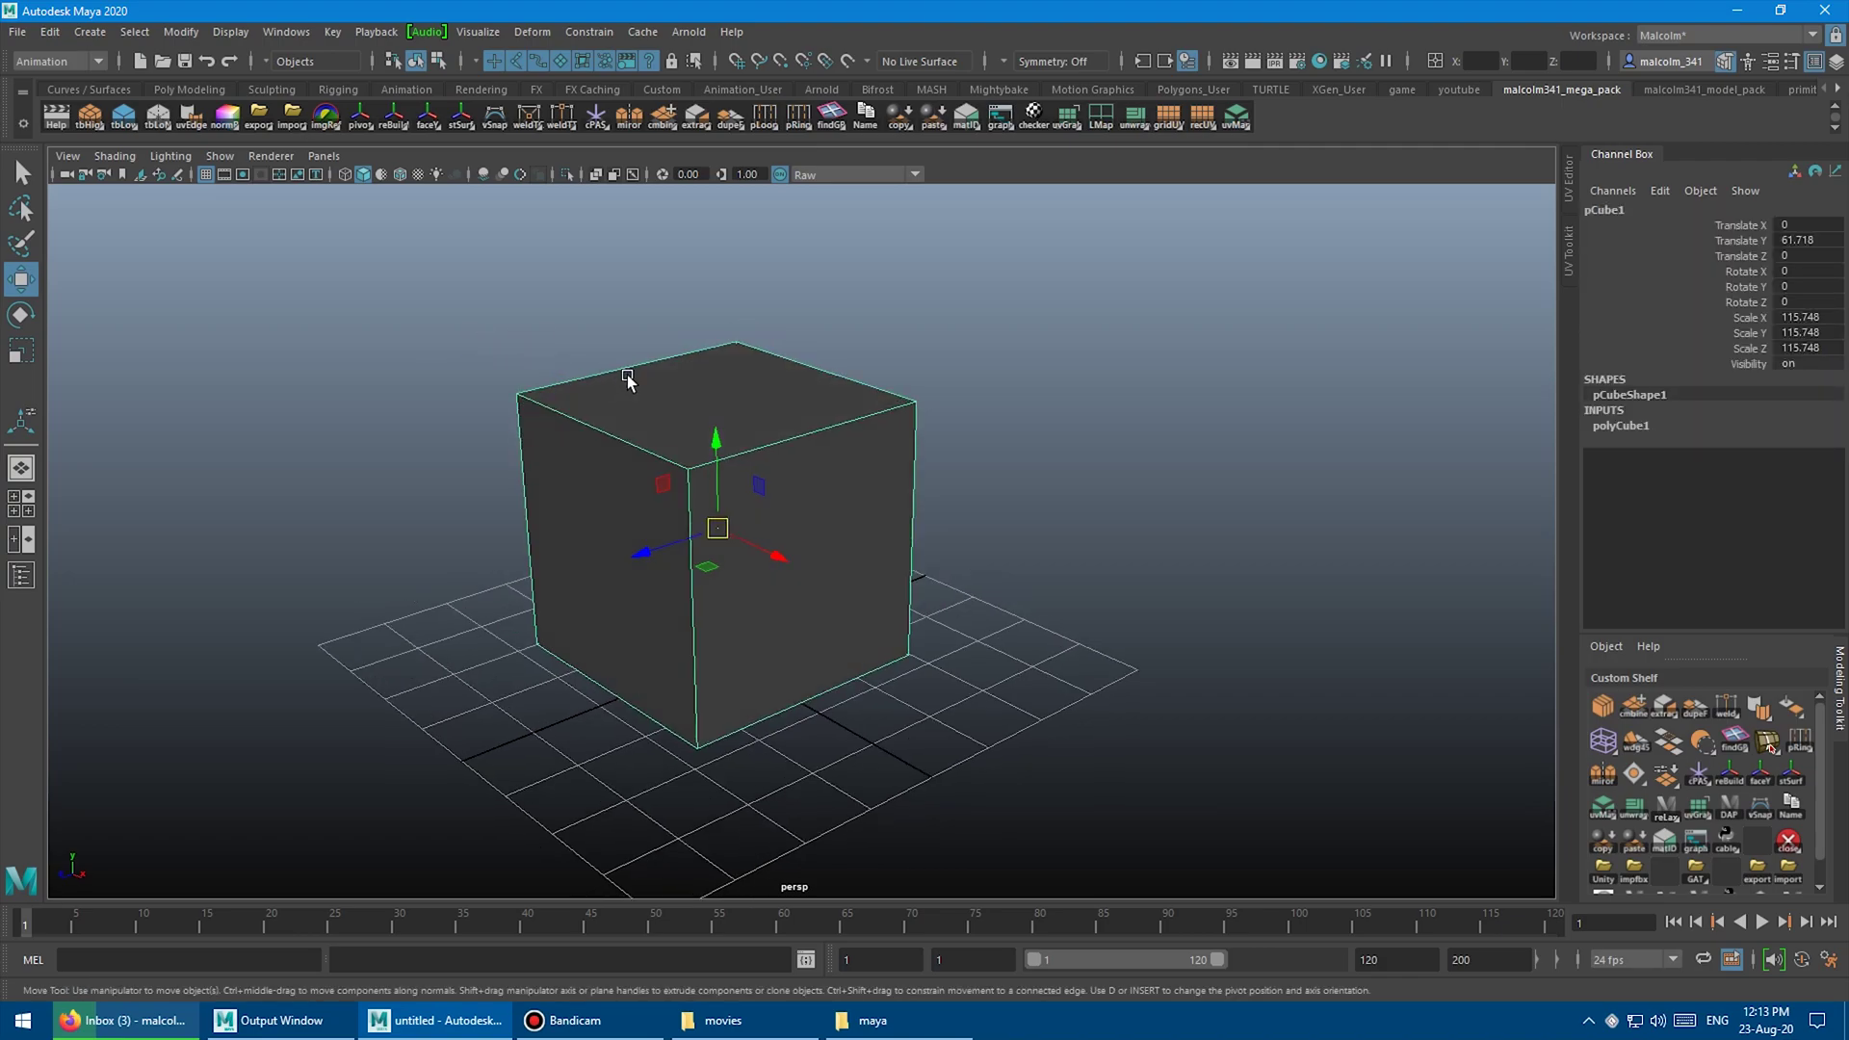
key(2)
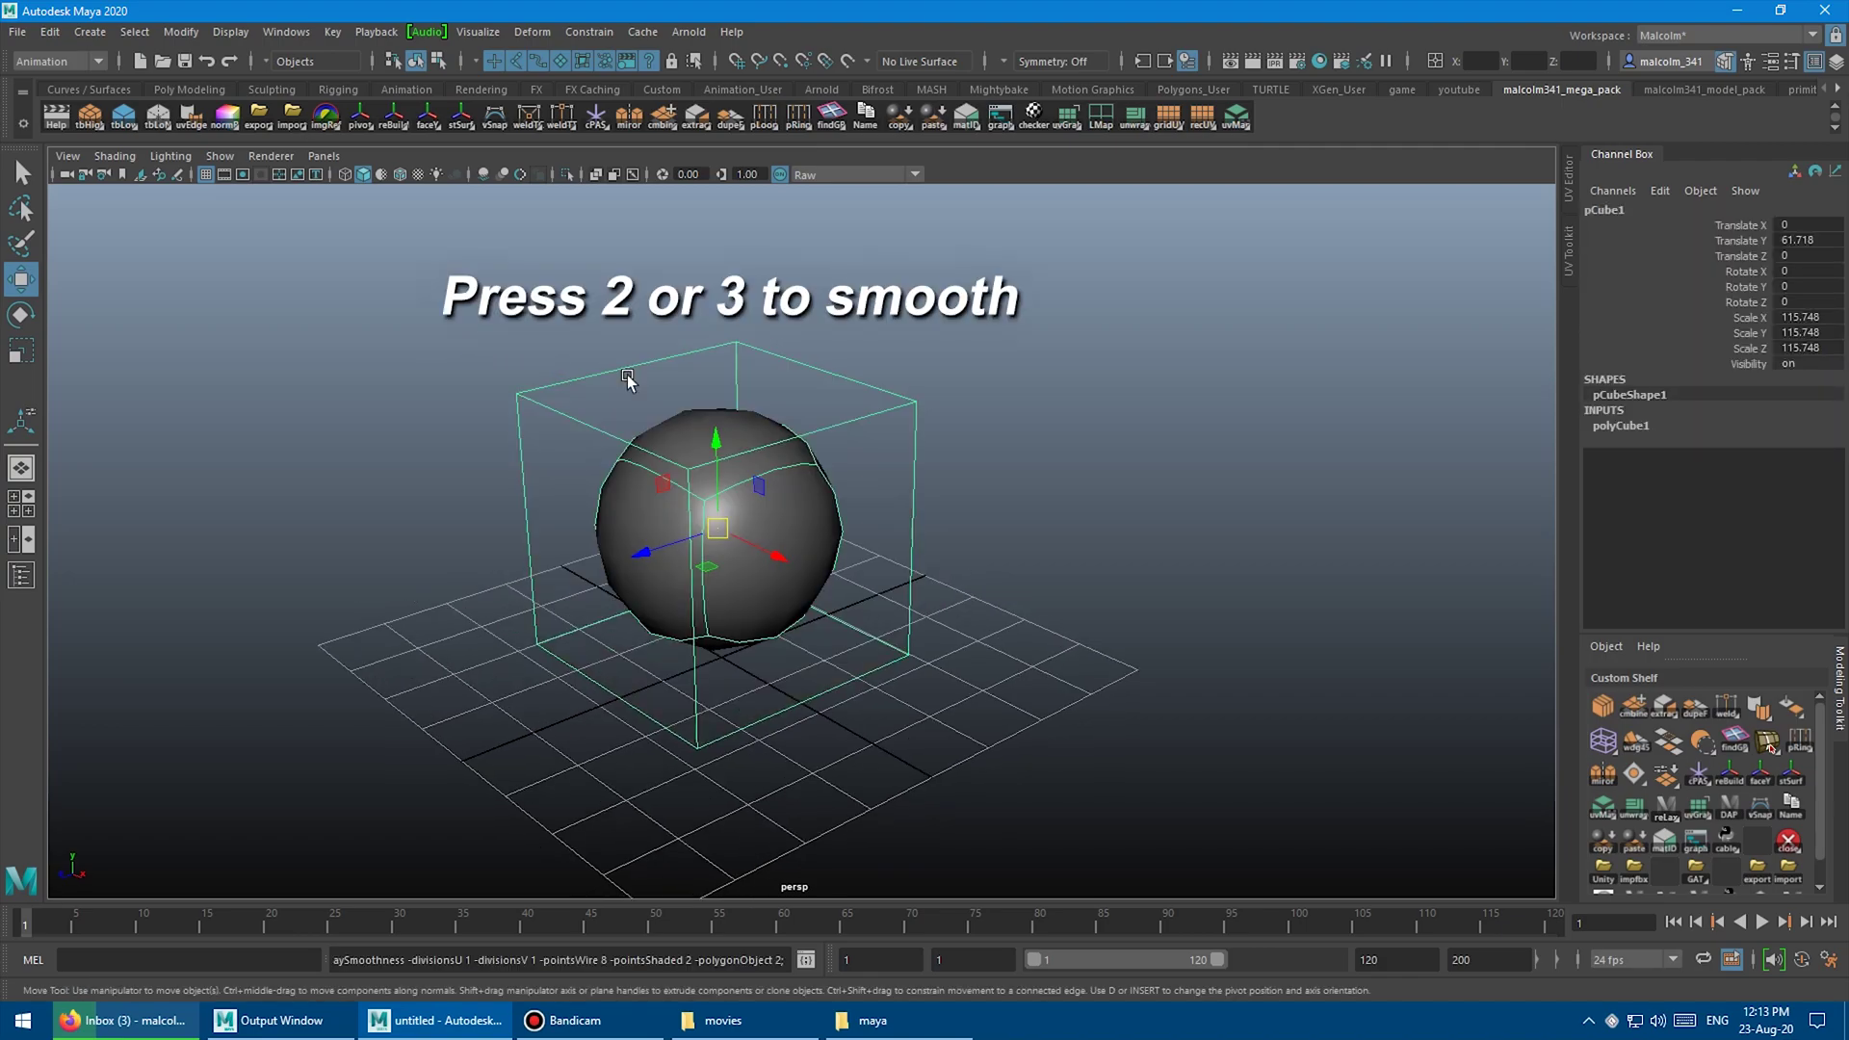
key(3)
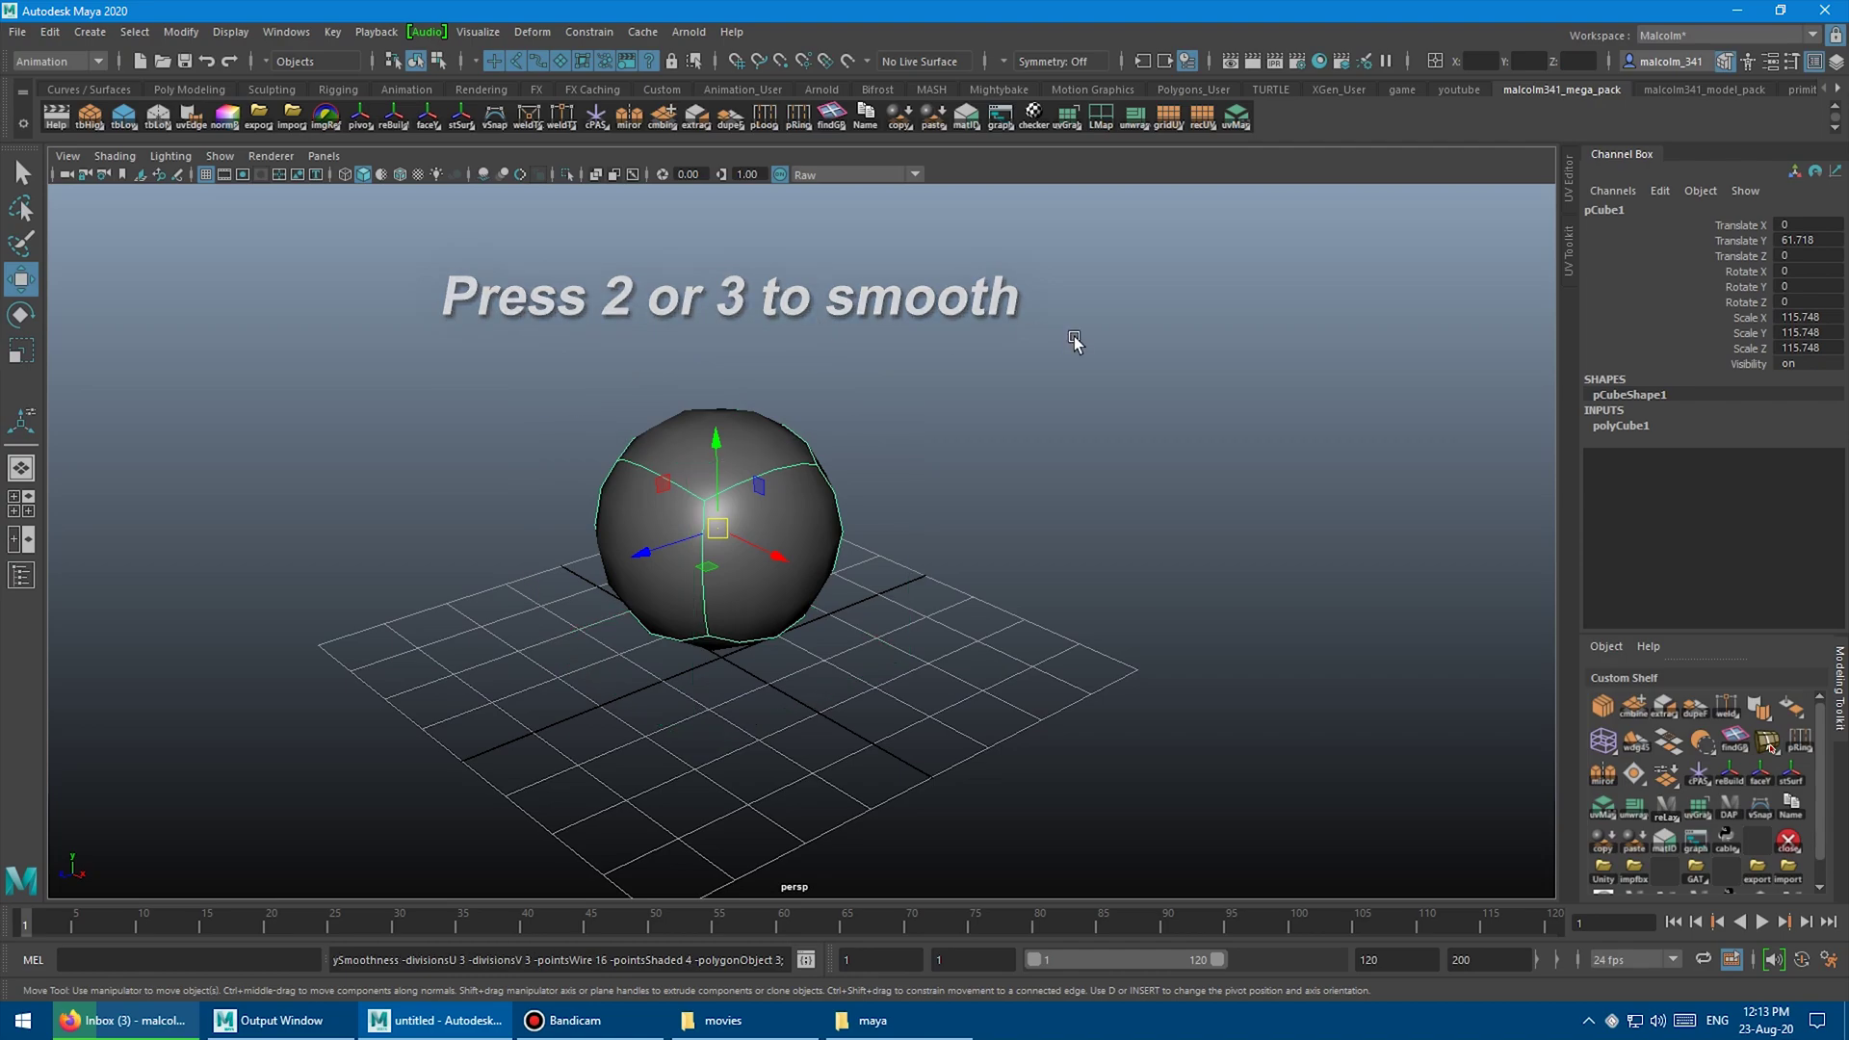
key(1)
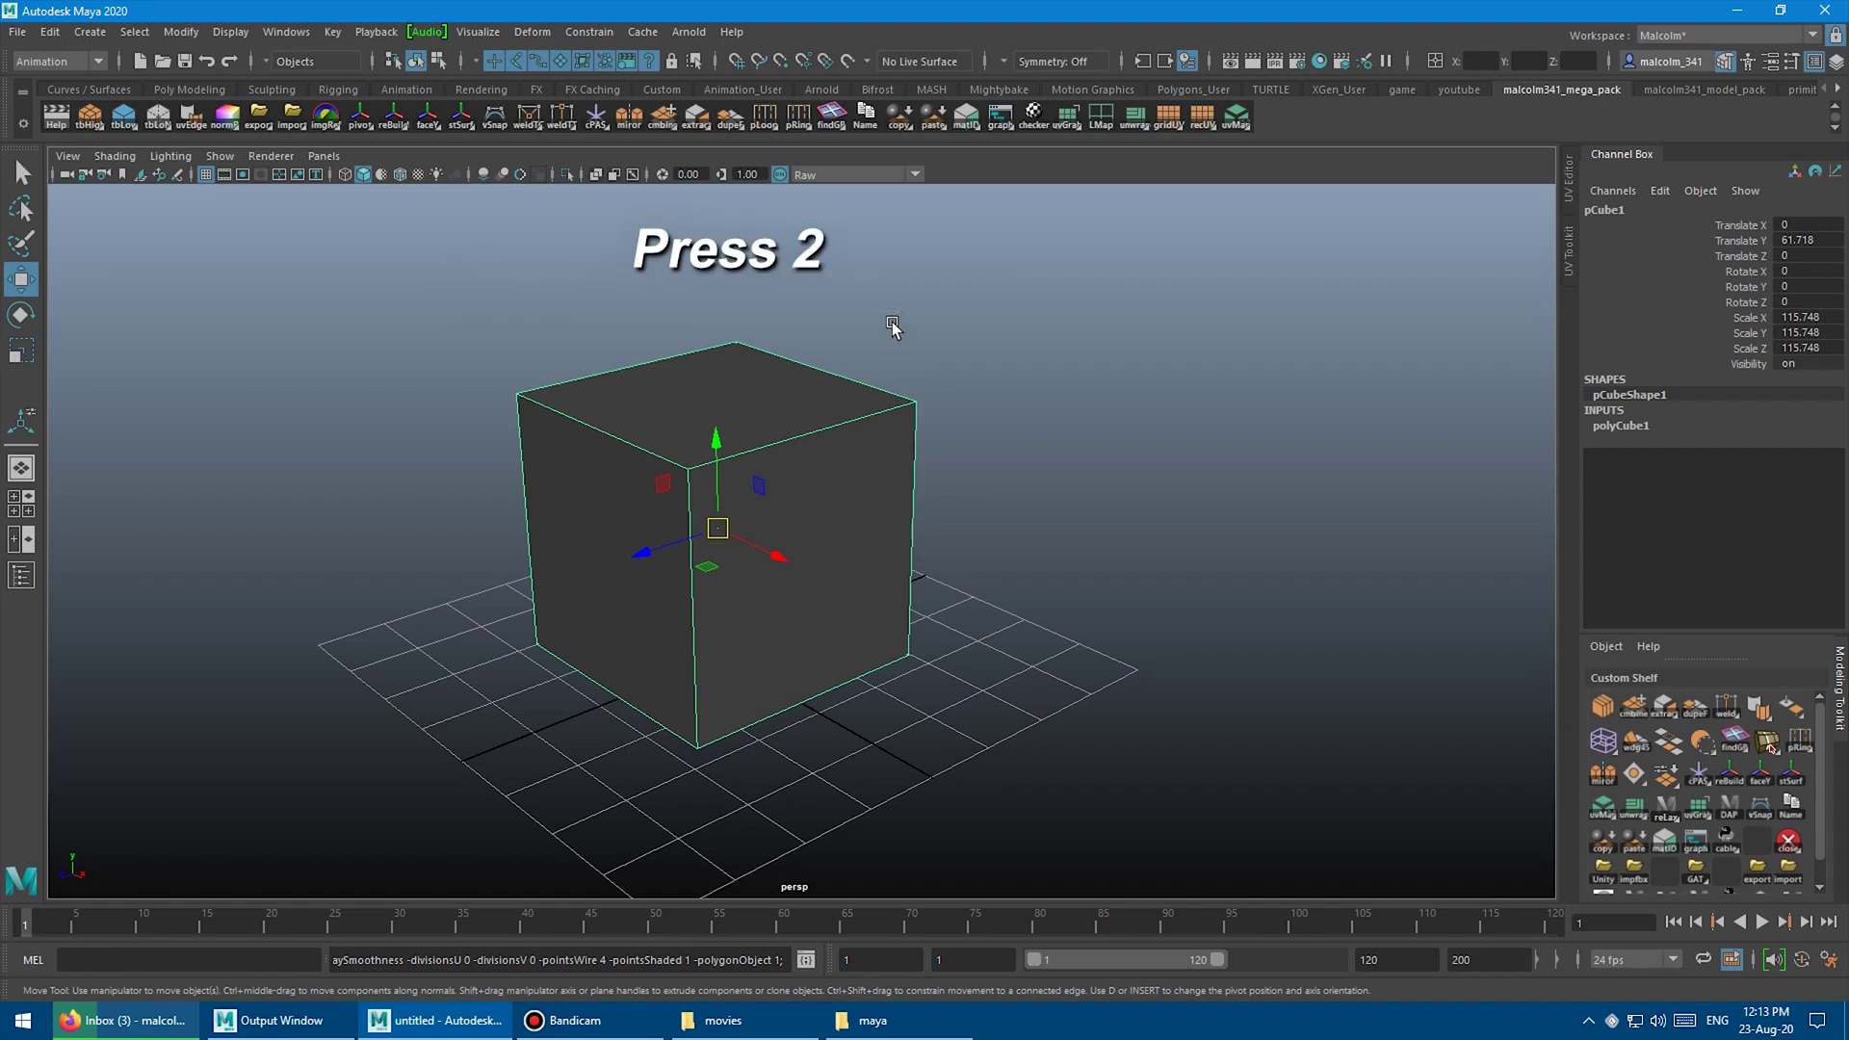
key(2)
right_drag(557, 331, 557, 277)
drag(386, 255, 1032, 755)
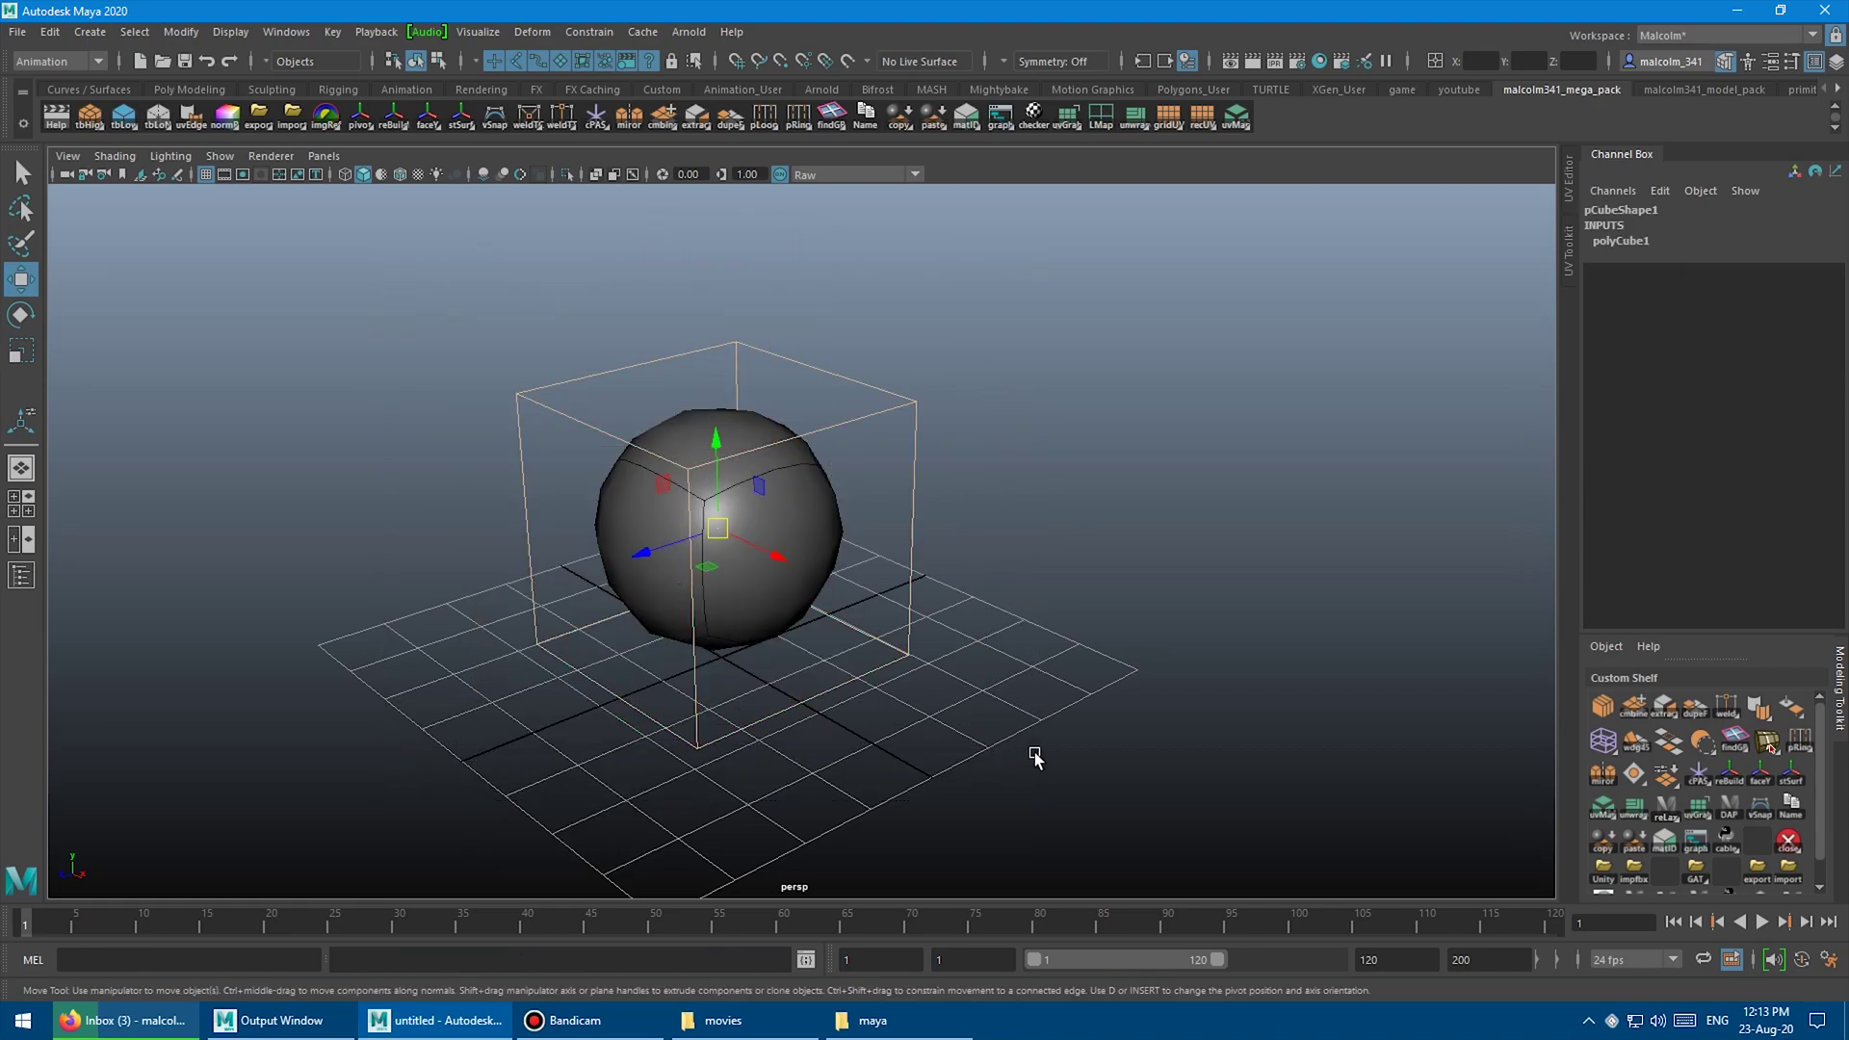
Bevel all cube edges with Ctrl+B, lower Fraction to about 0.097, and reselect the cube.
key(ctrl+b)
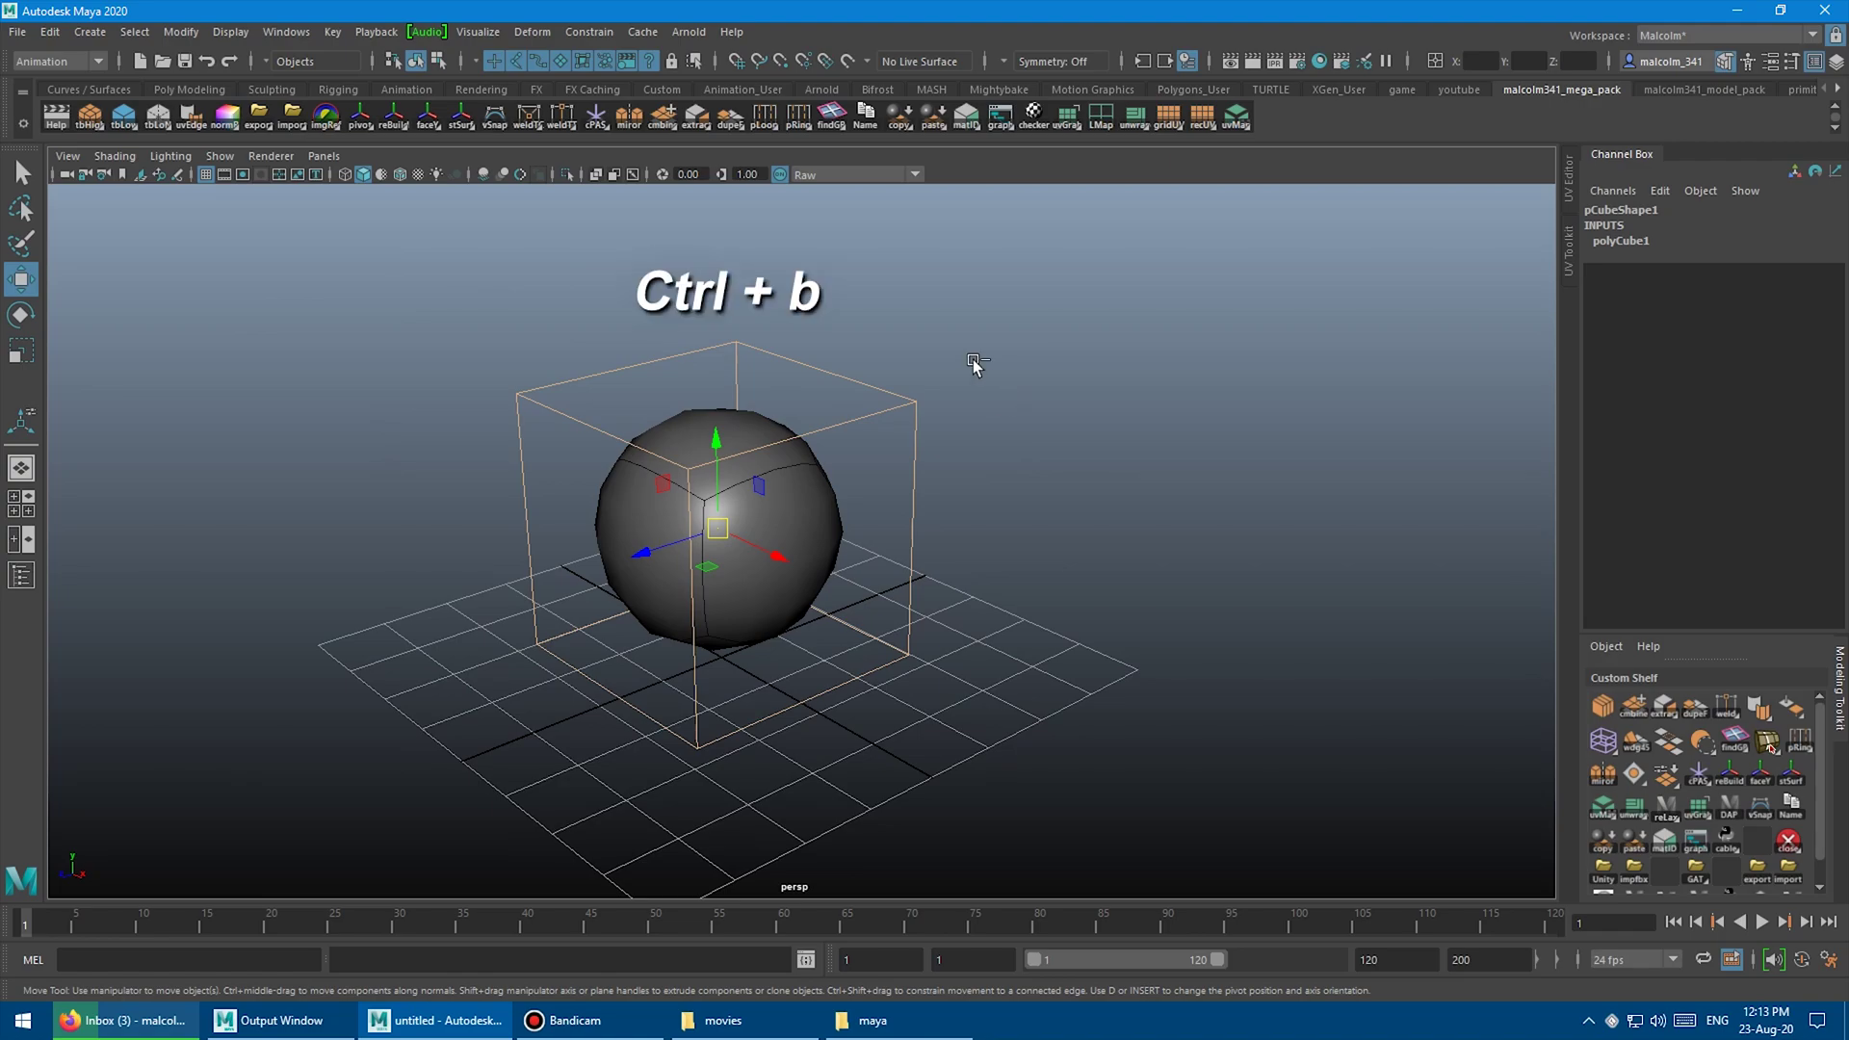
key(ctrl+b)
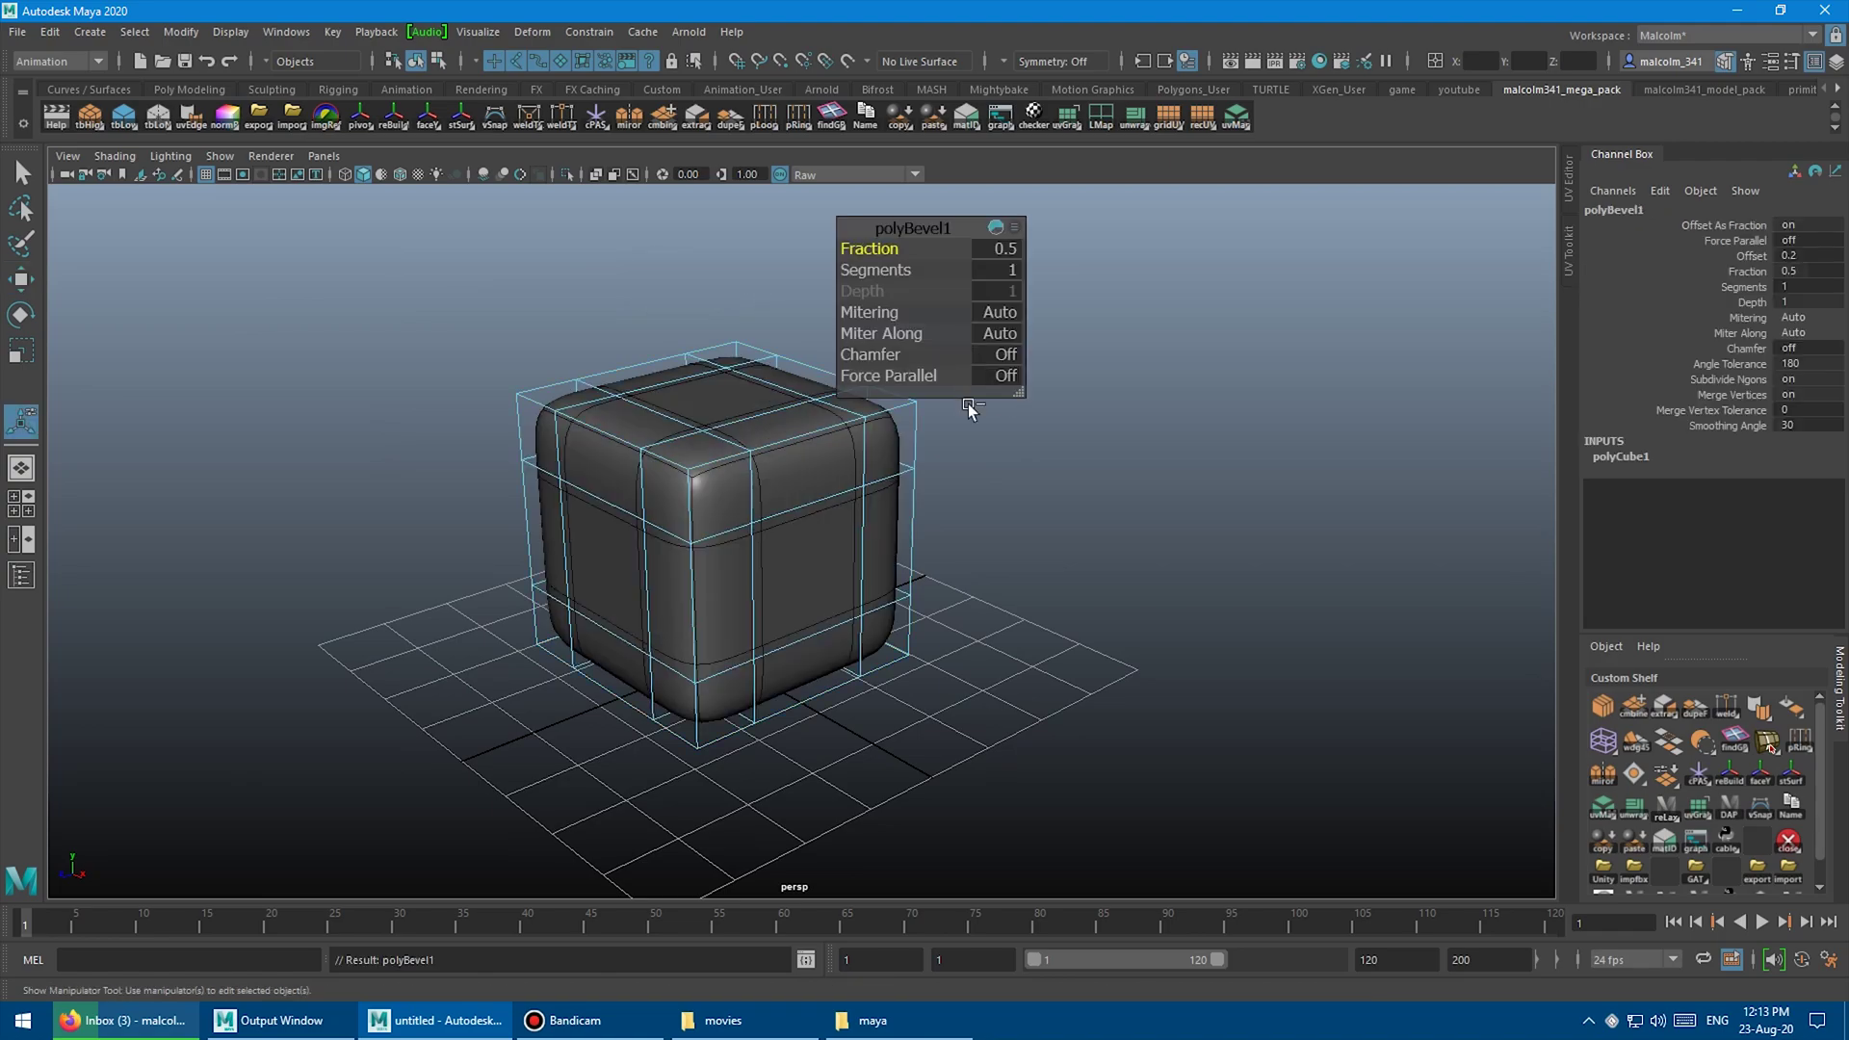
middle_drag(1007, 464, 616, 512)
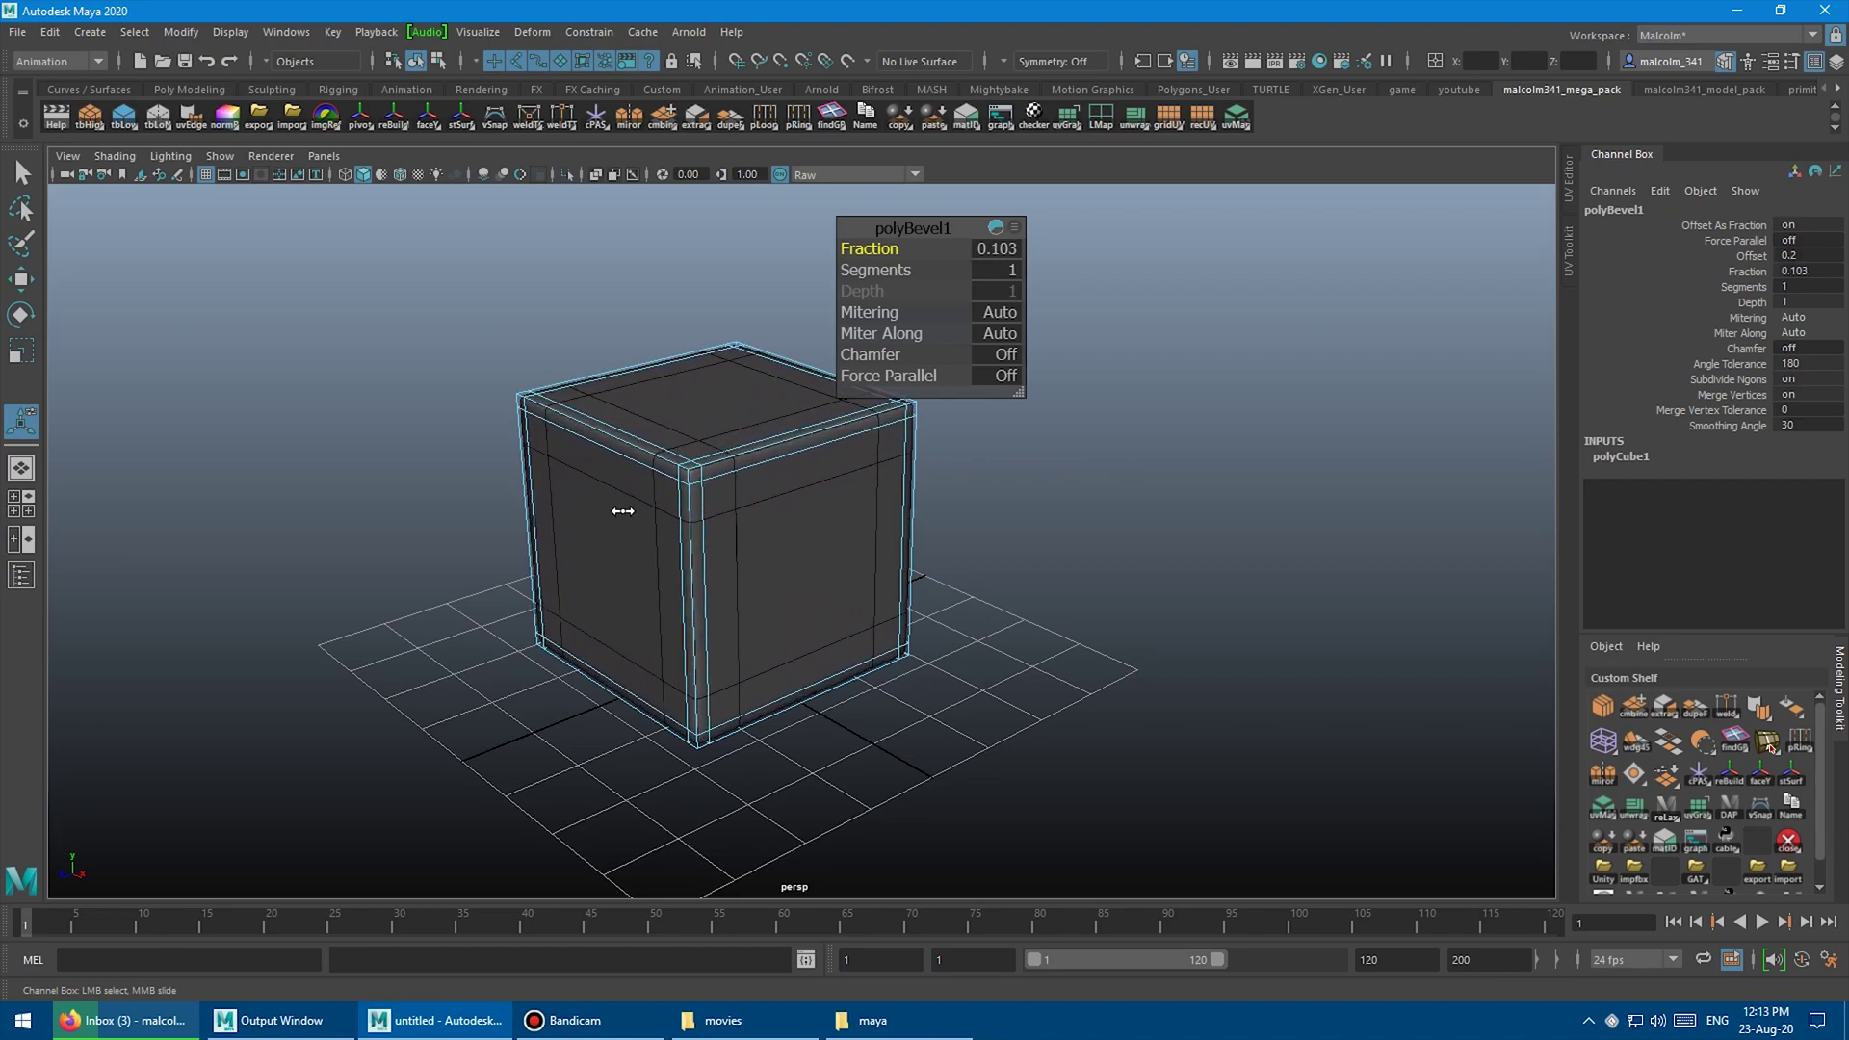
right_drag(578, 423, 597, 371)
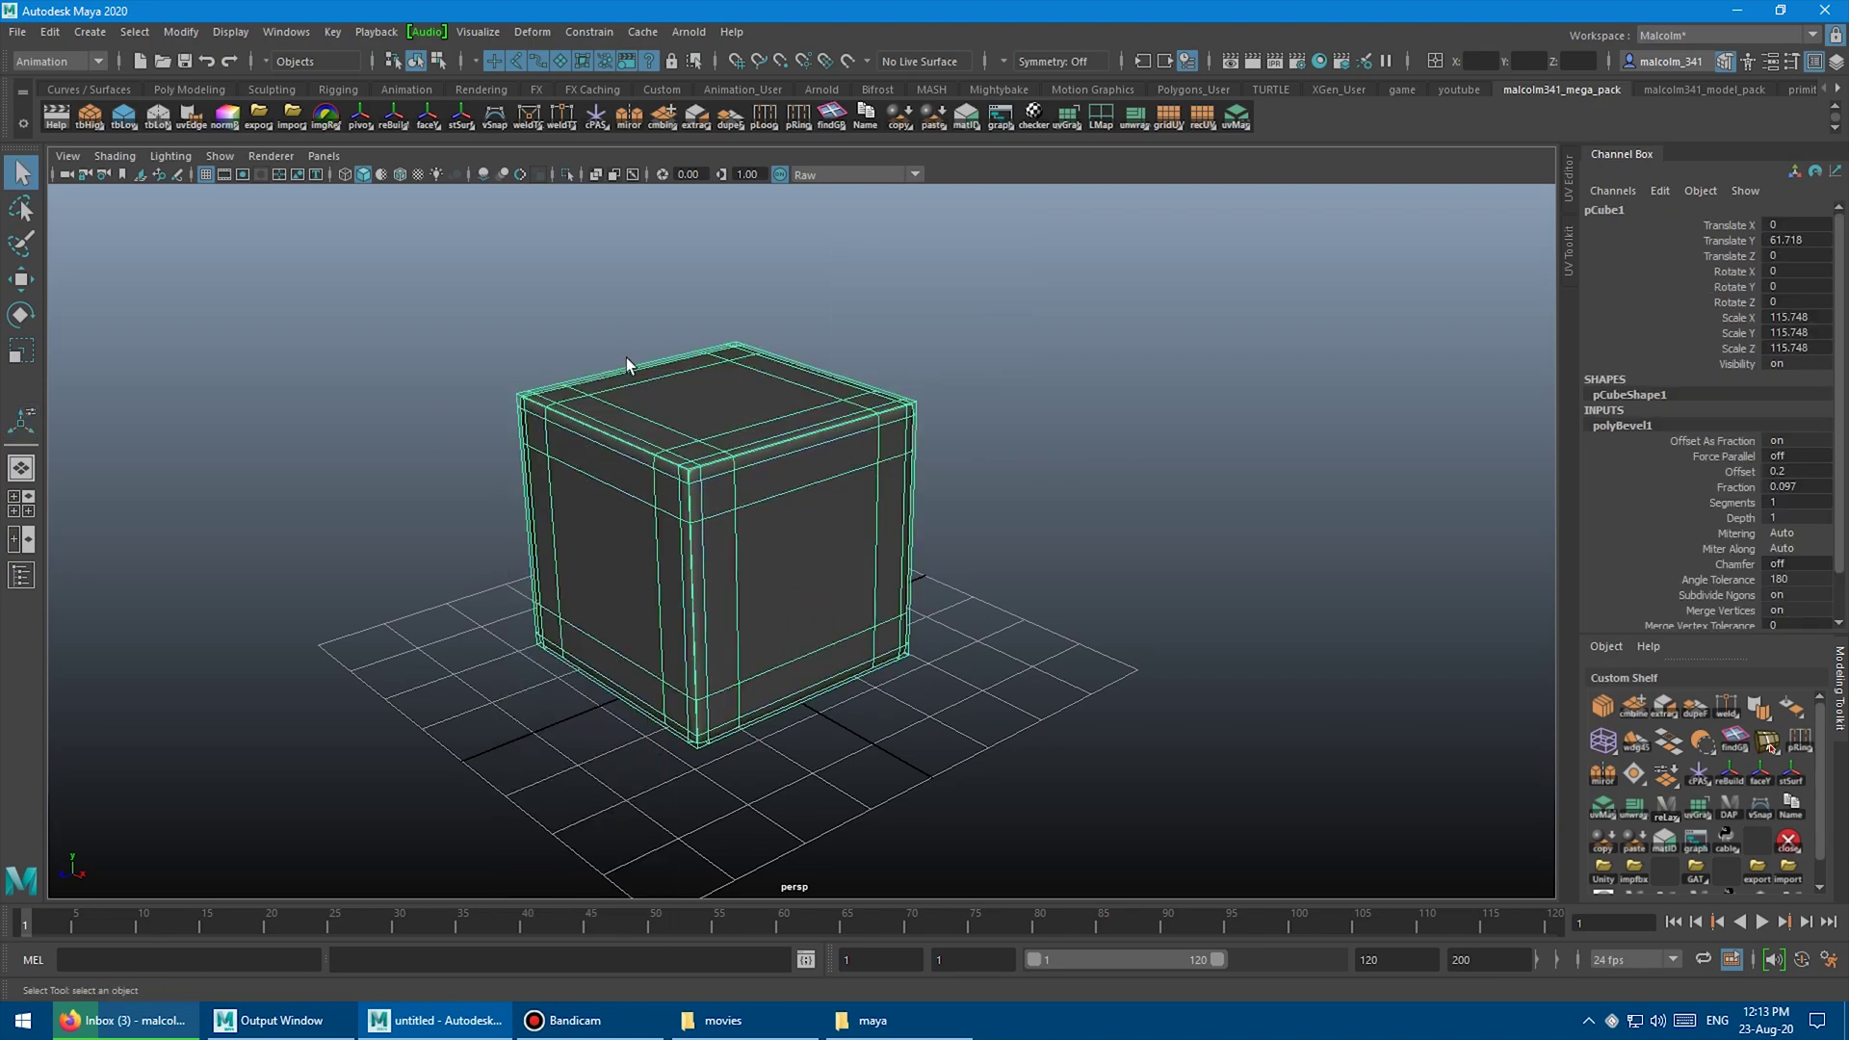
click(575, 304)
key(ctrl+z)
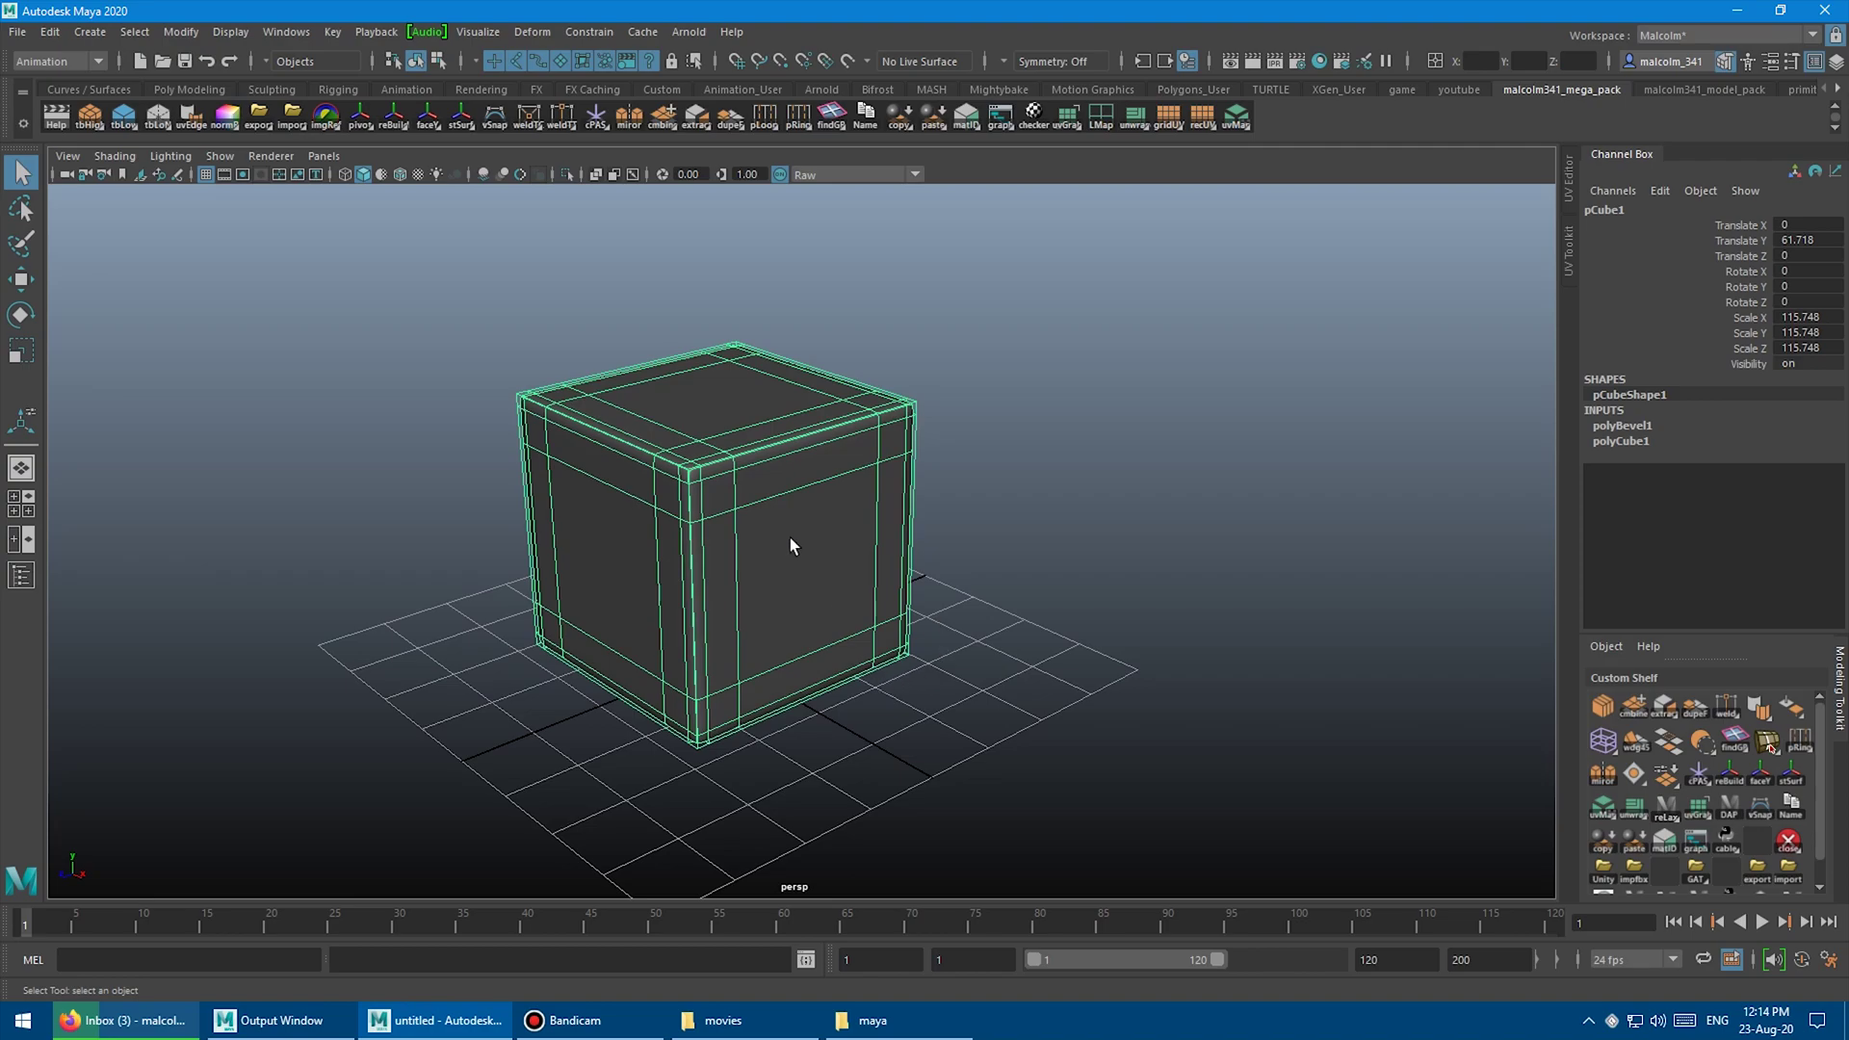
Dolly in, test-move the upper-left corner vertices, undo it, and return to object mode.
alt+right_drag(790, 545, 897, 455)
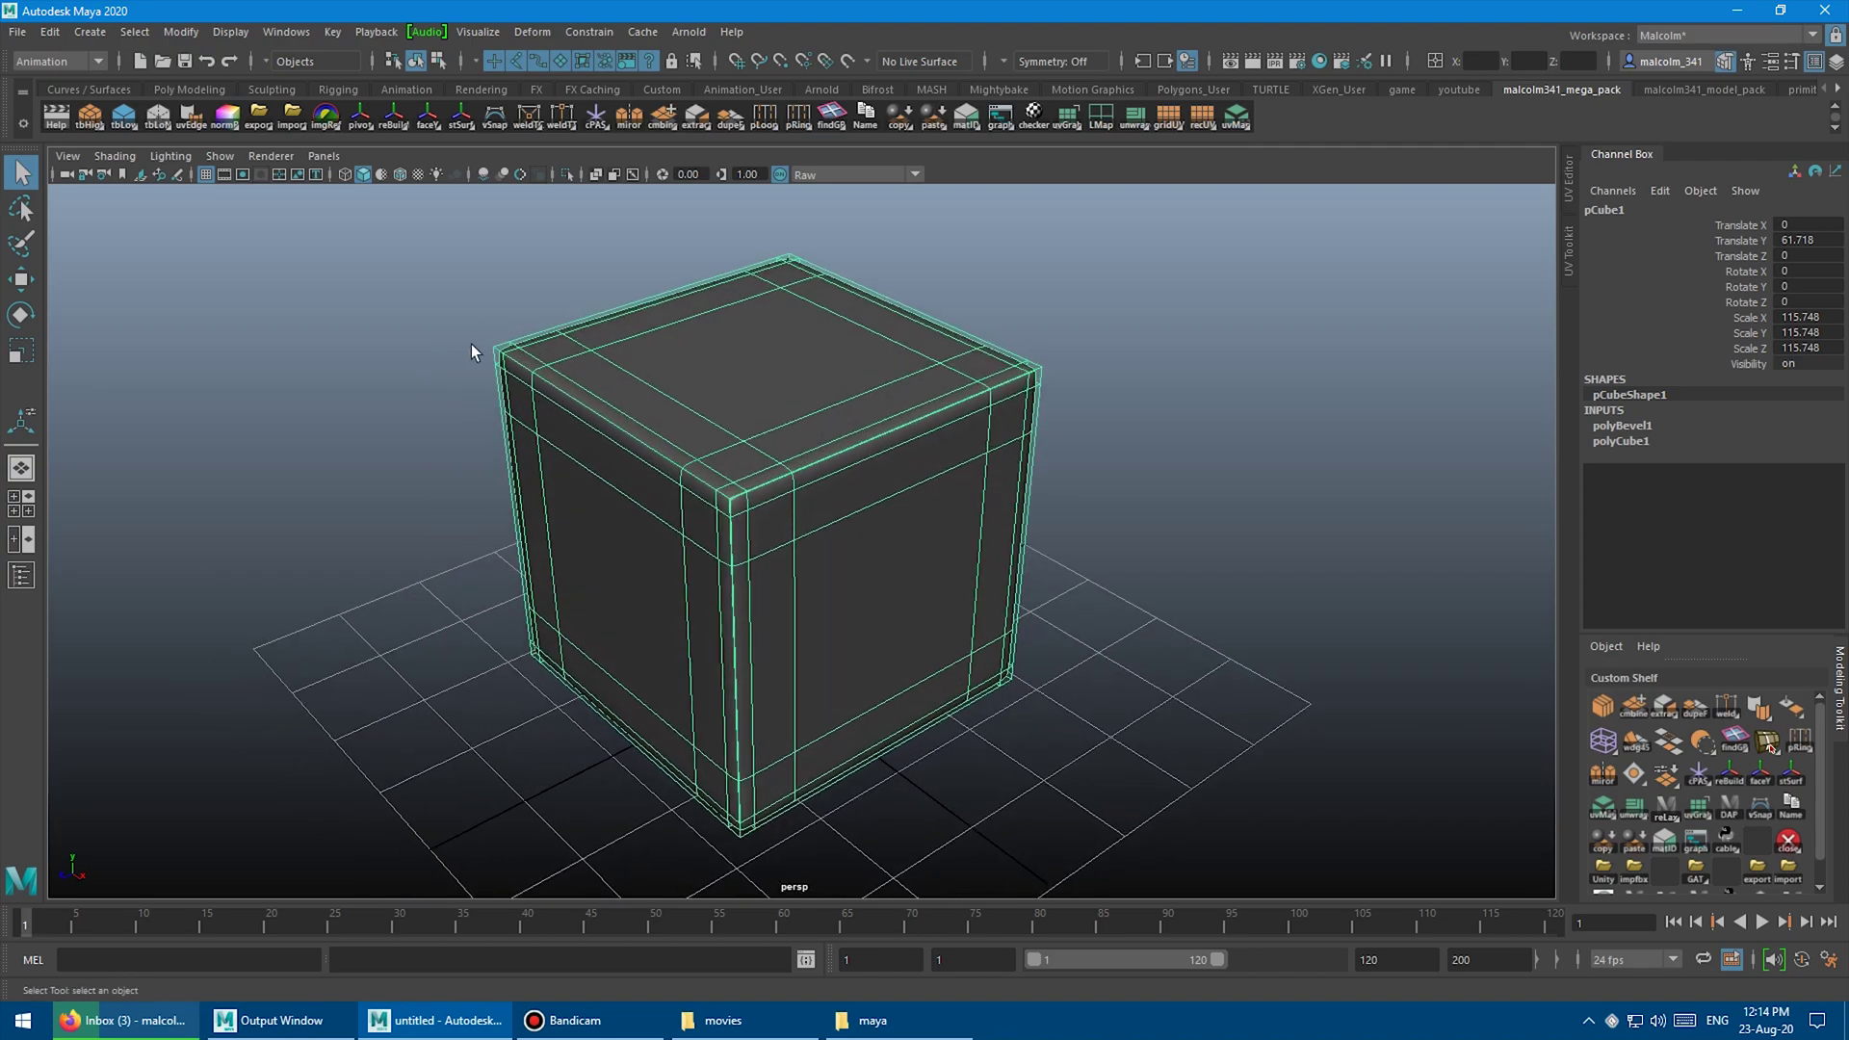
key(F9)
drag(463, 318, 534, 396)
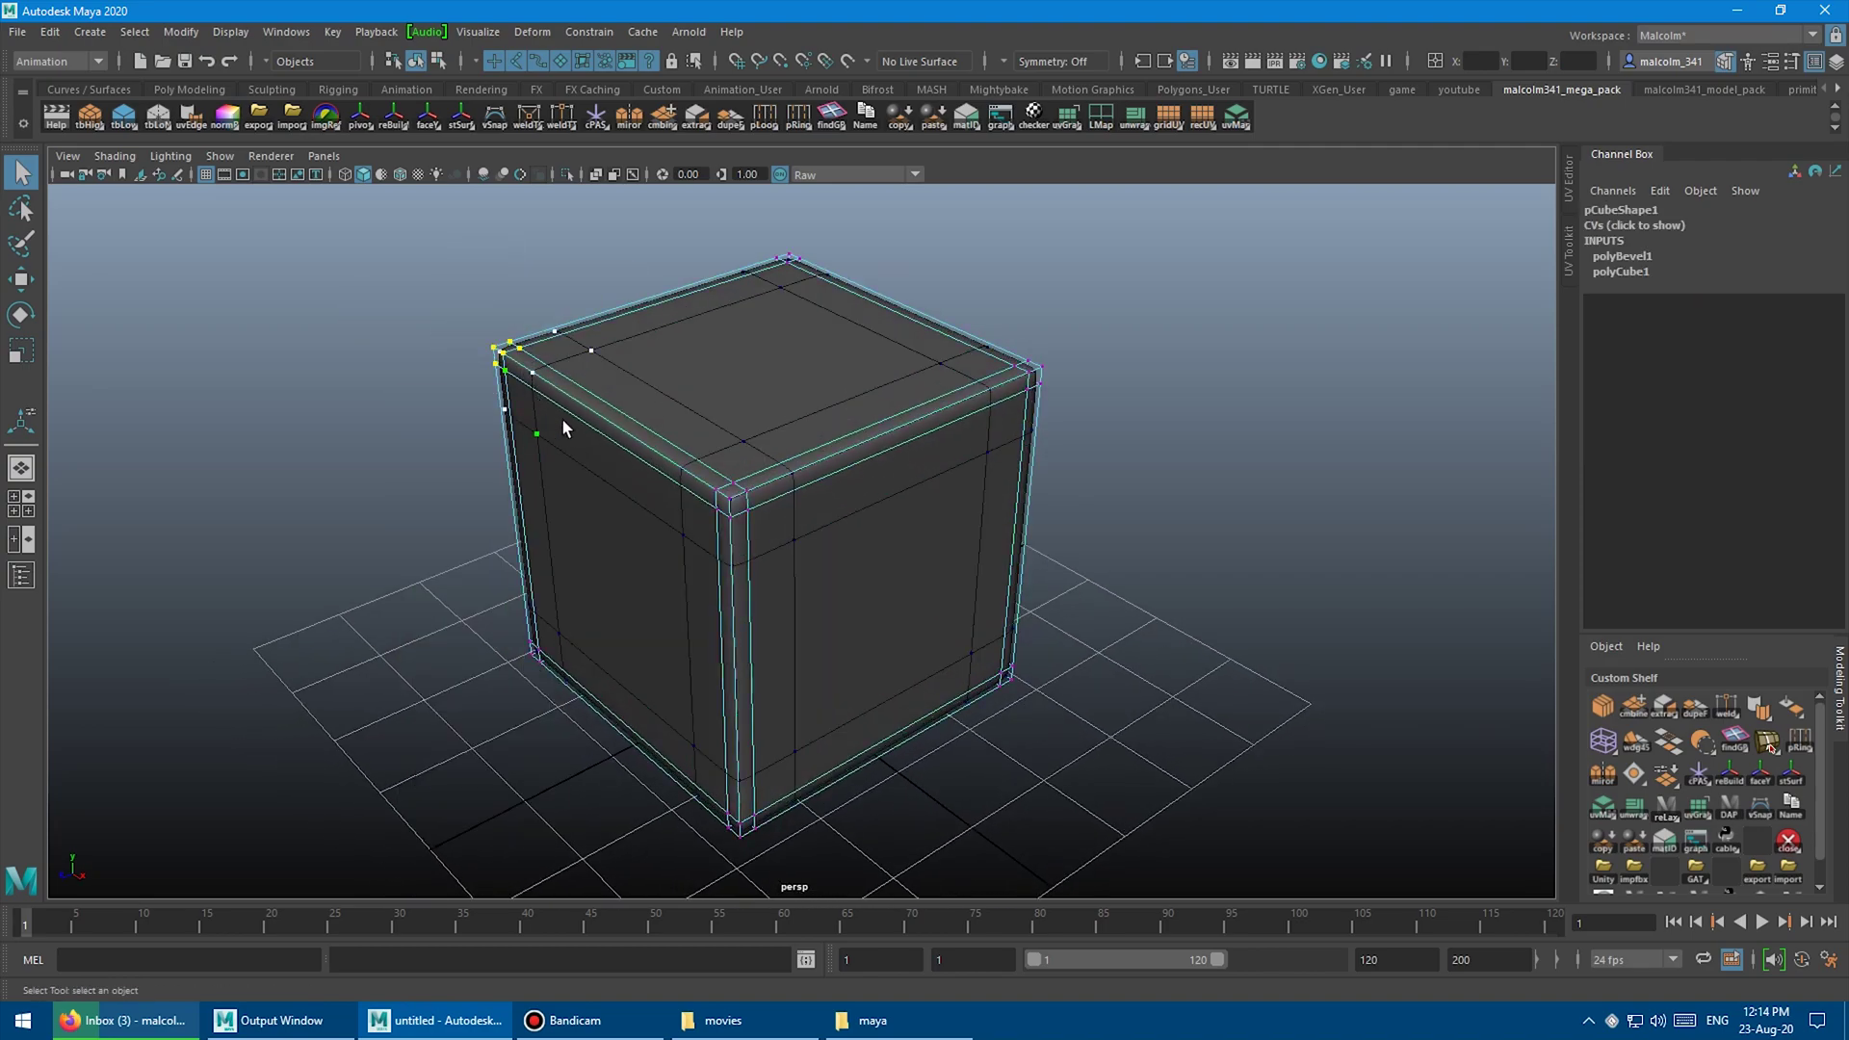
key(w)
middle_drag(698, 407, 653, 376)
key(ctrl+z)
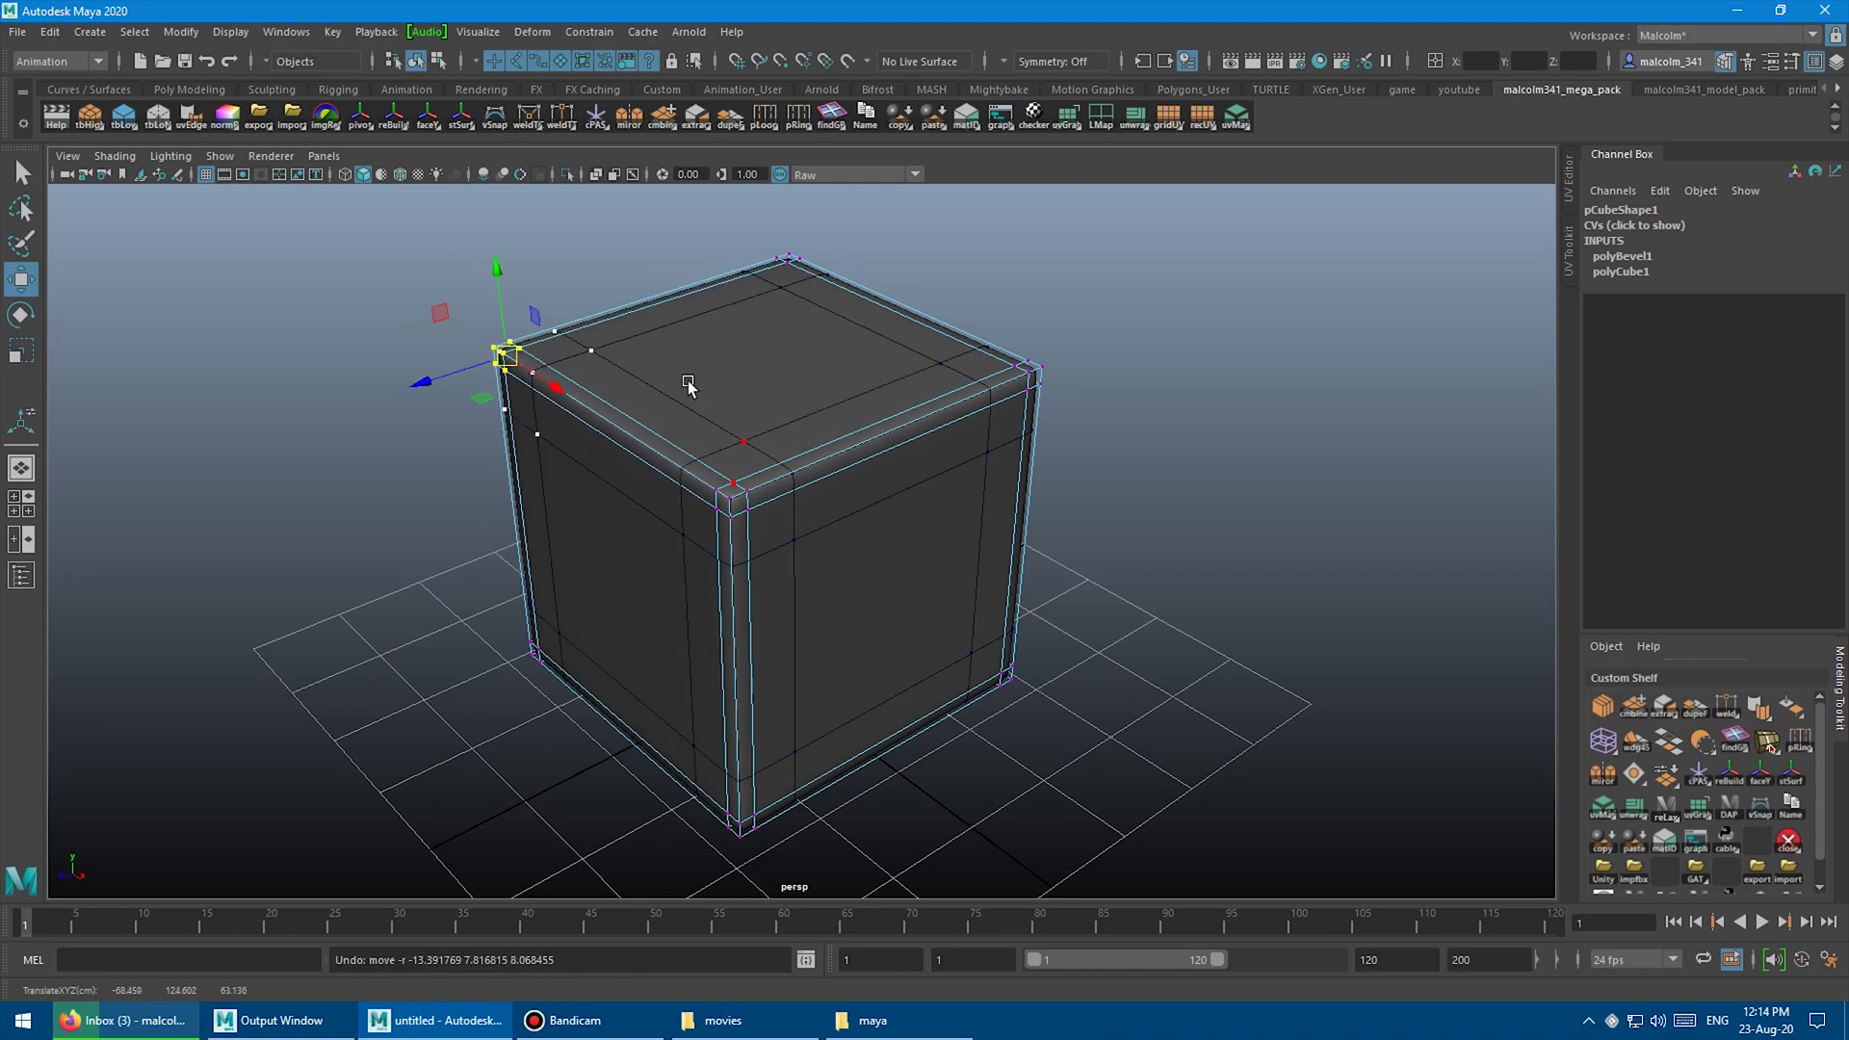
key(F8)
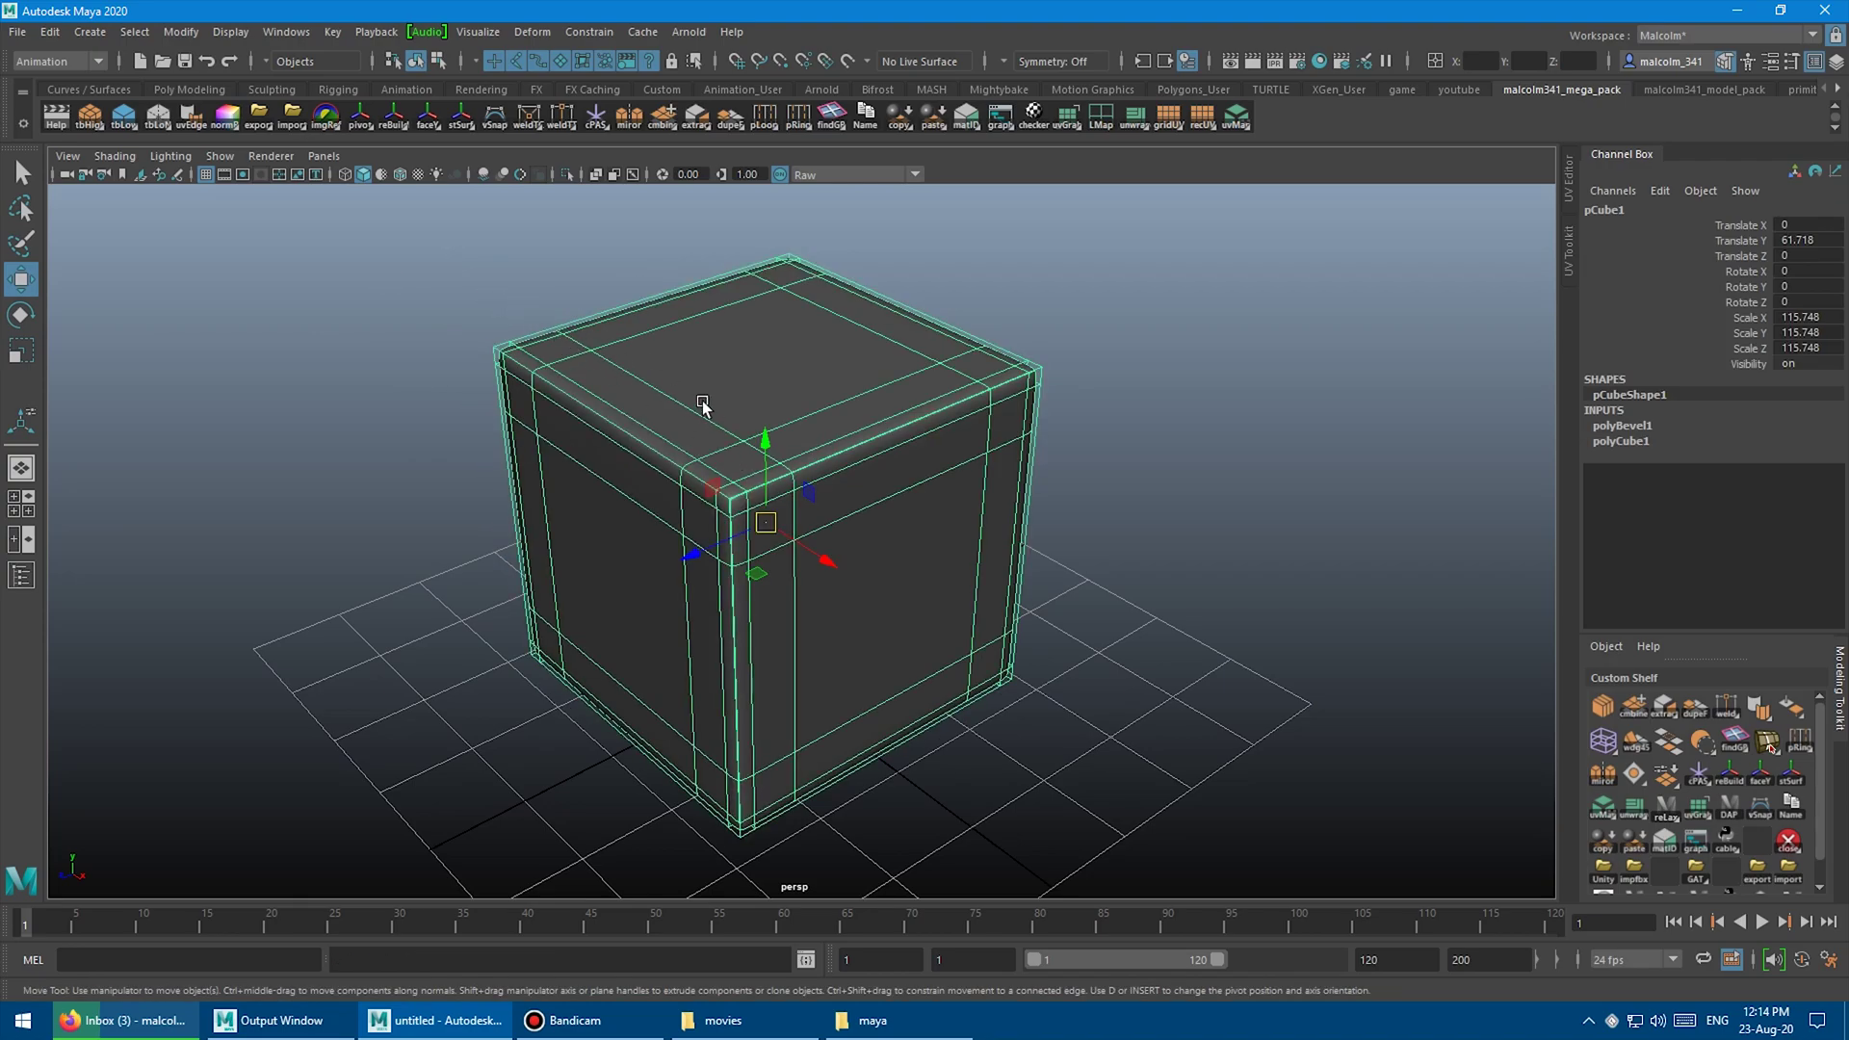
Preview the bevelled cube fully smoothed (3), then with cage (2), then hard-edged again.
scroll(728, 381, down, 2)
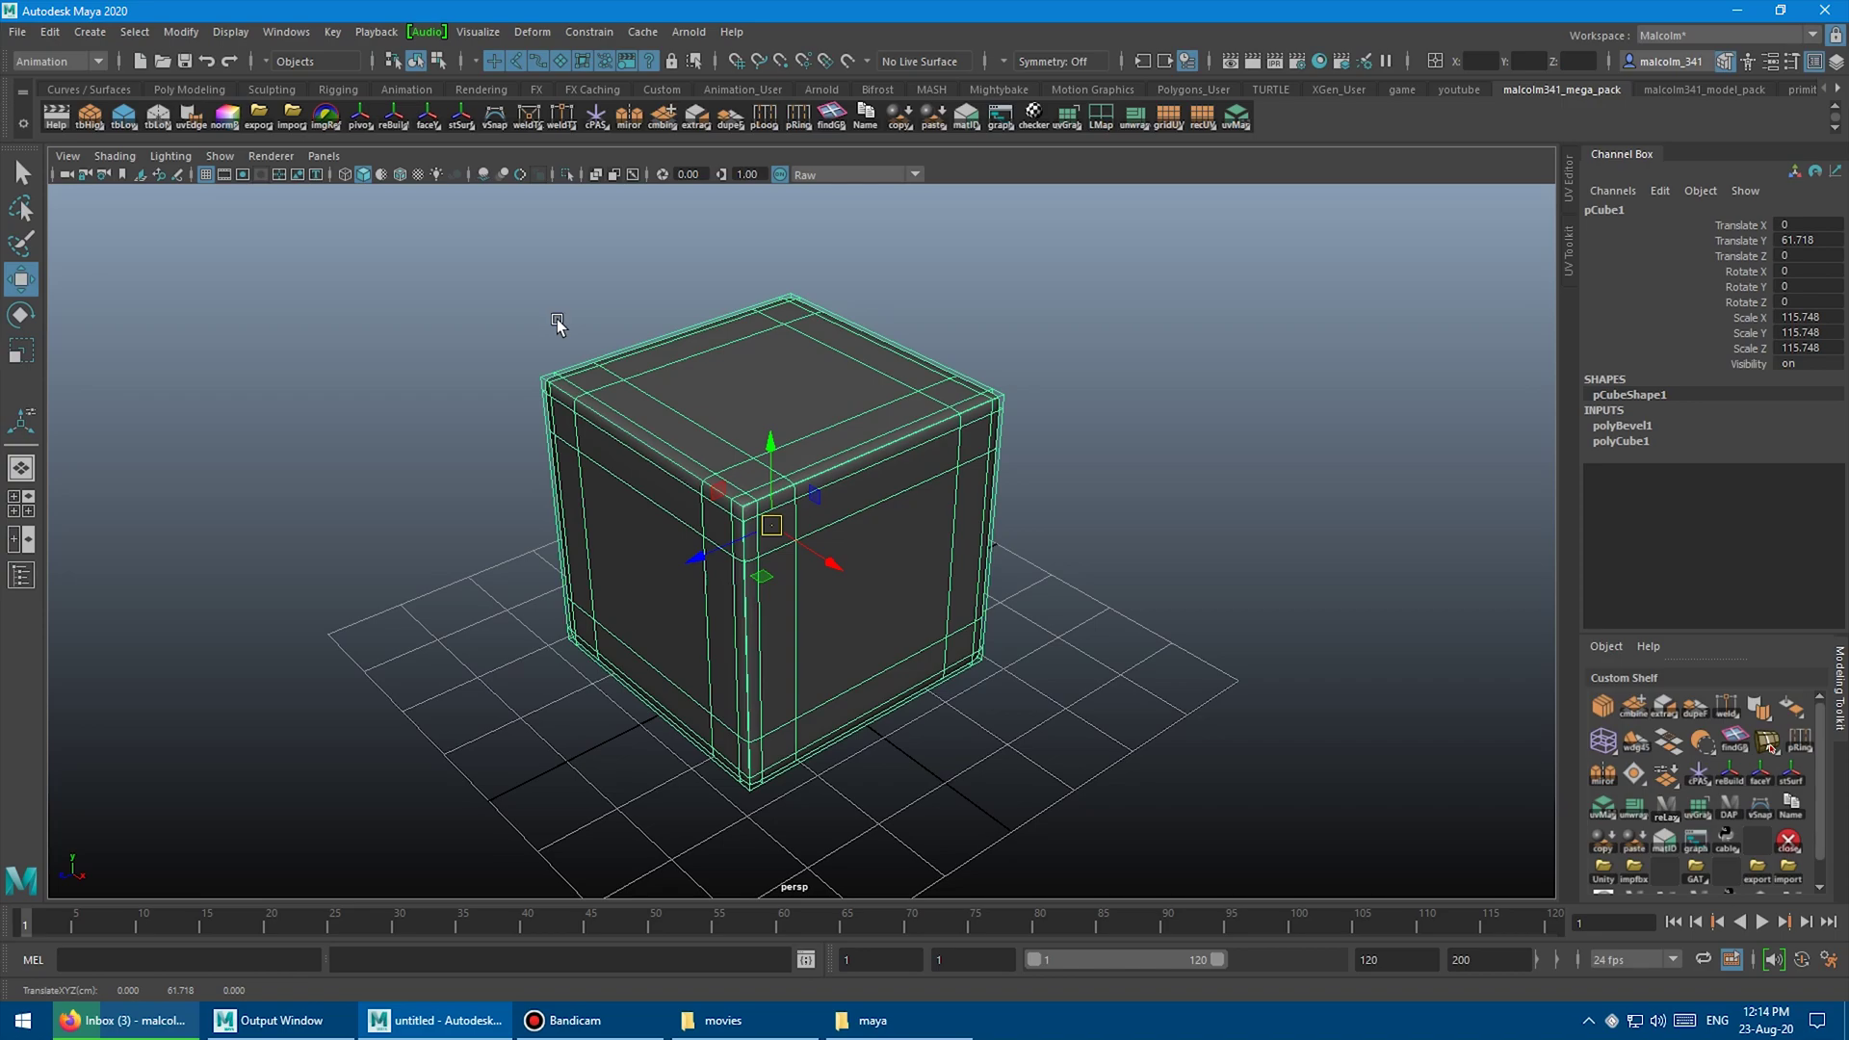
key(3)
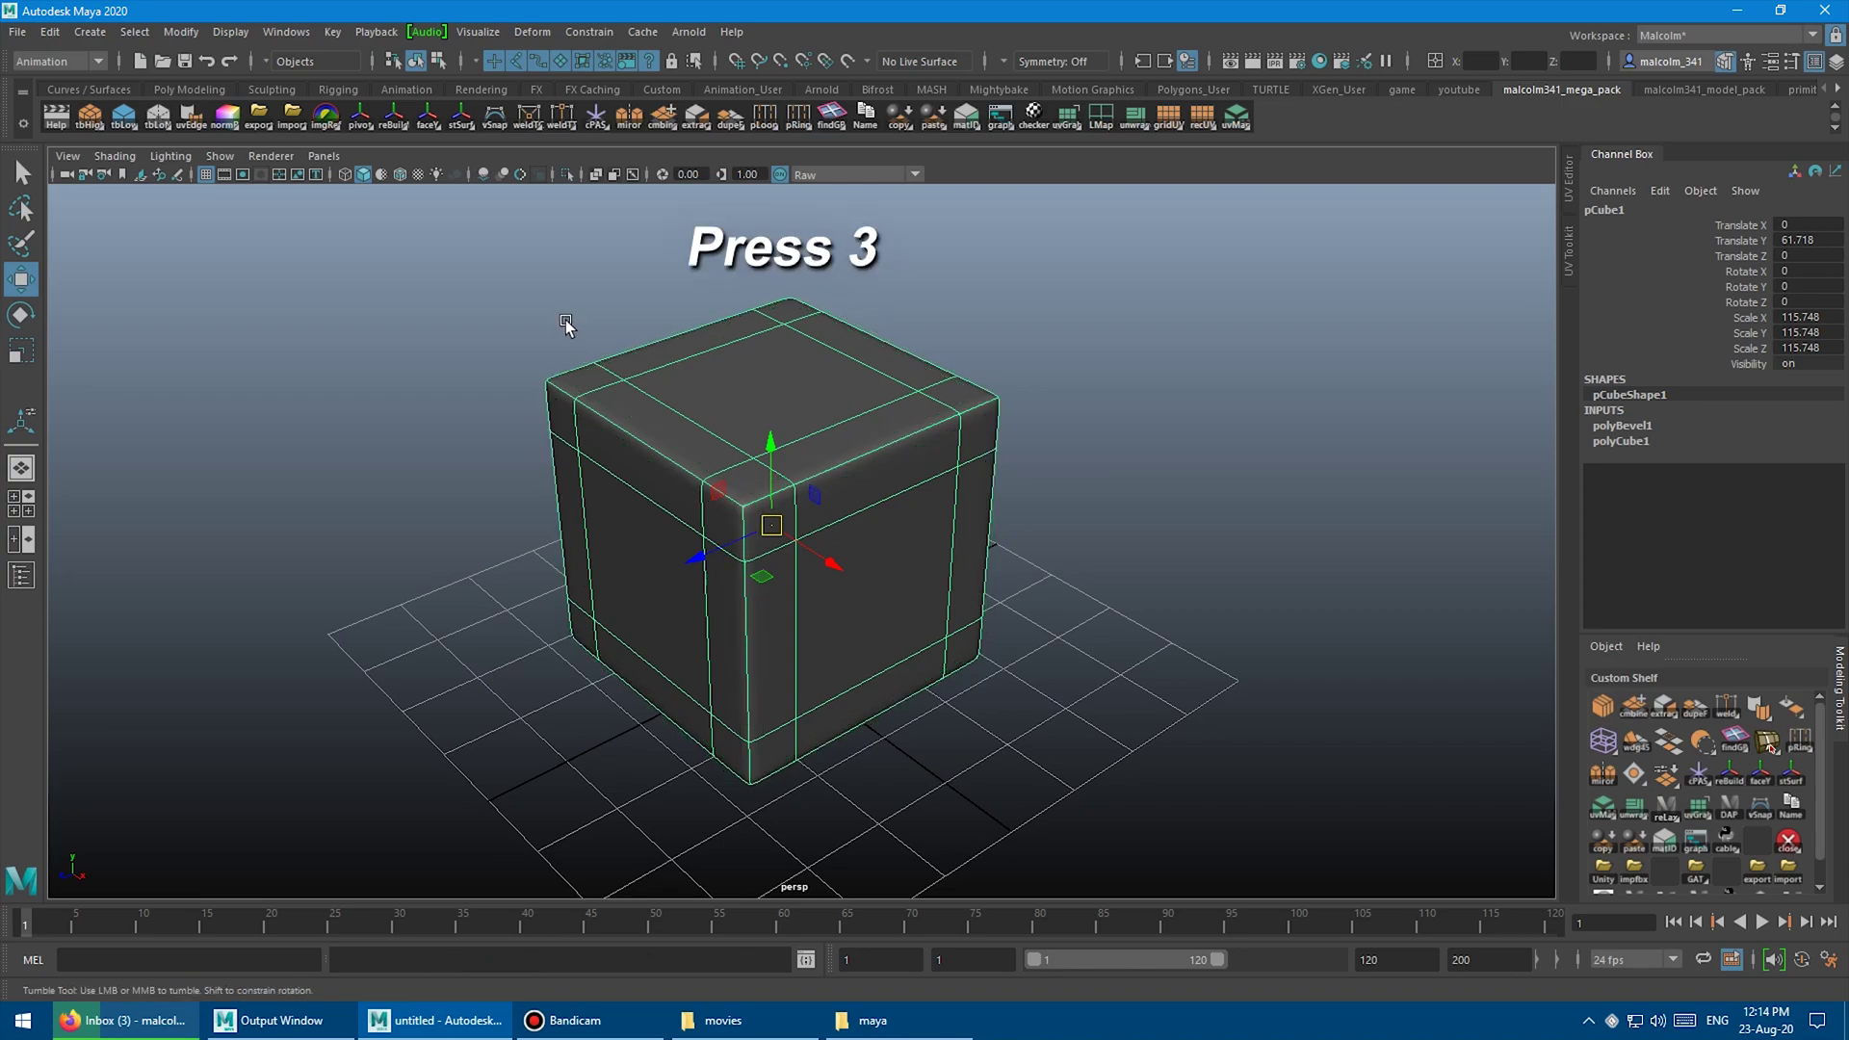
scroll(564, 319, down, 2)
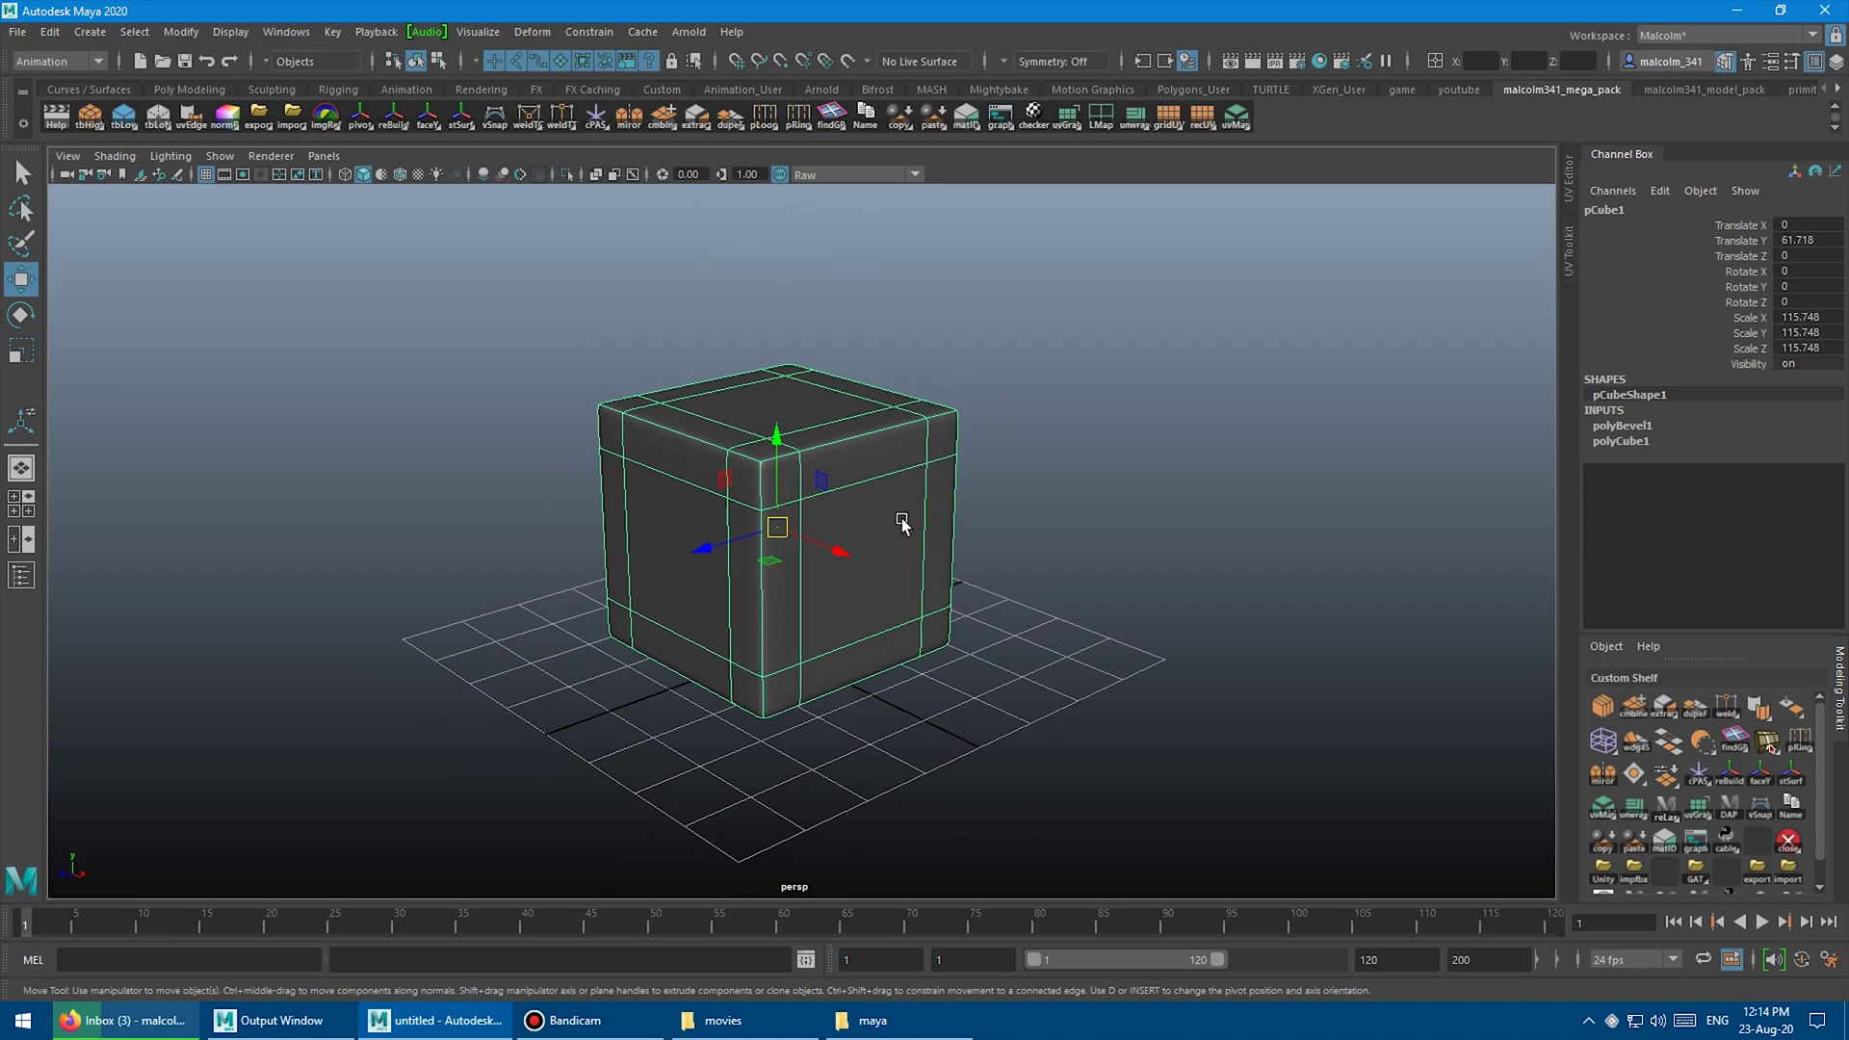
scroll(531, 446, up, 2)
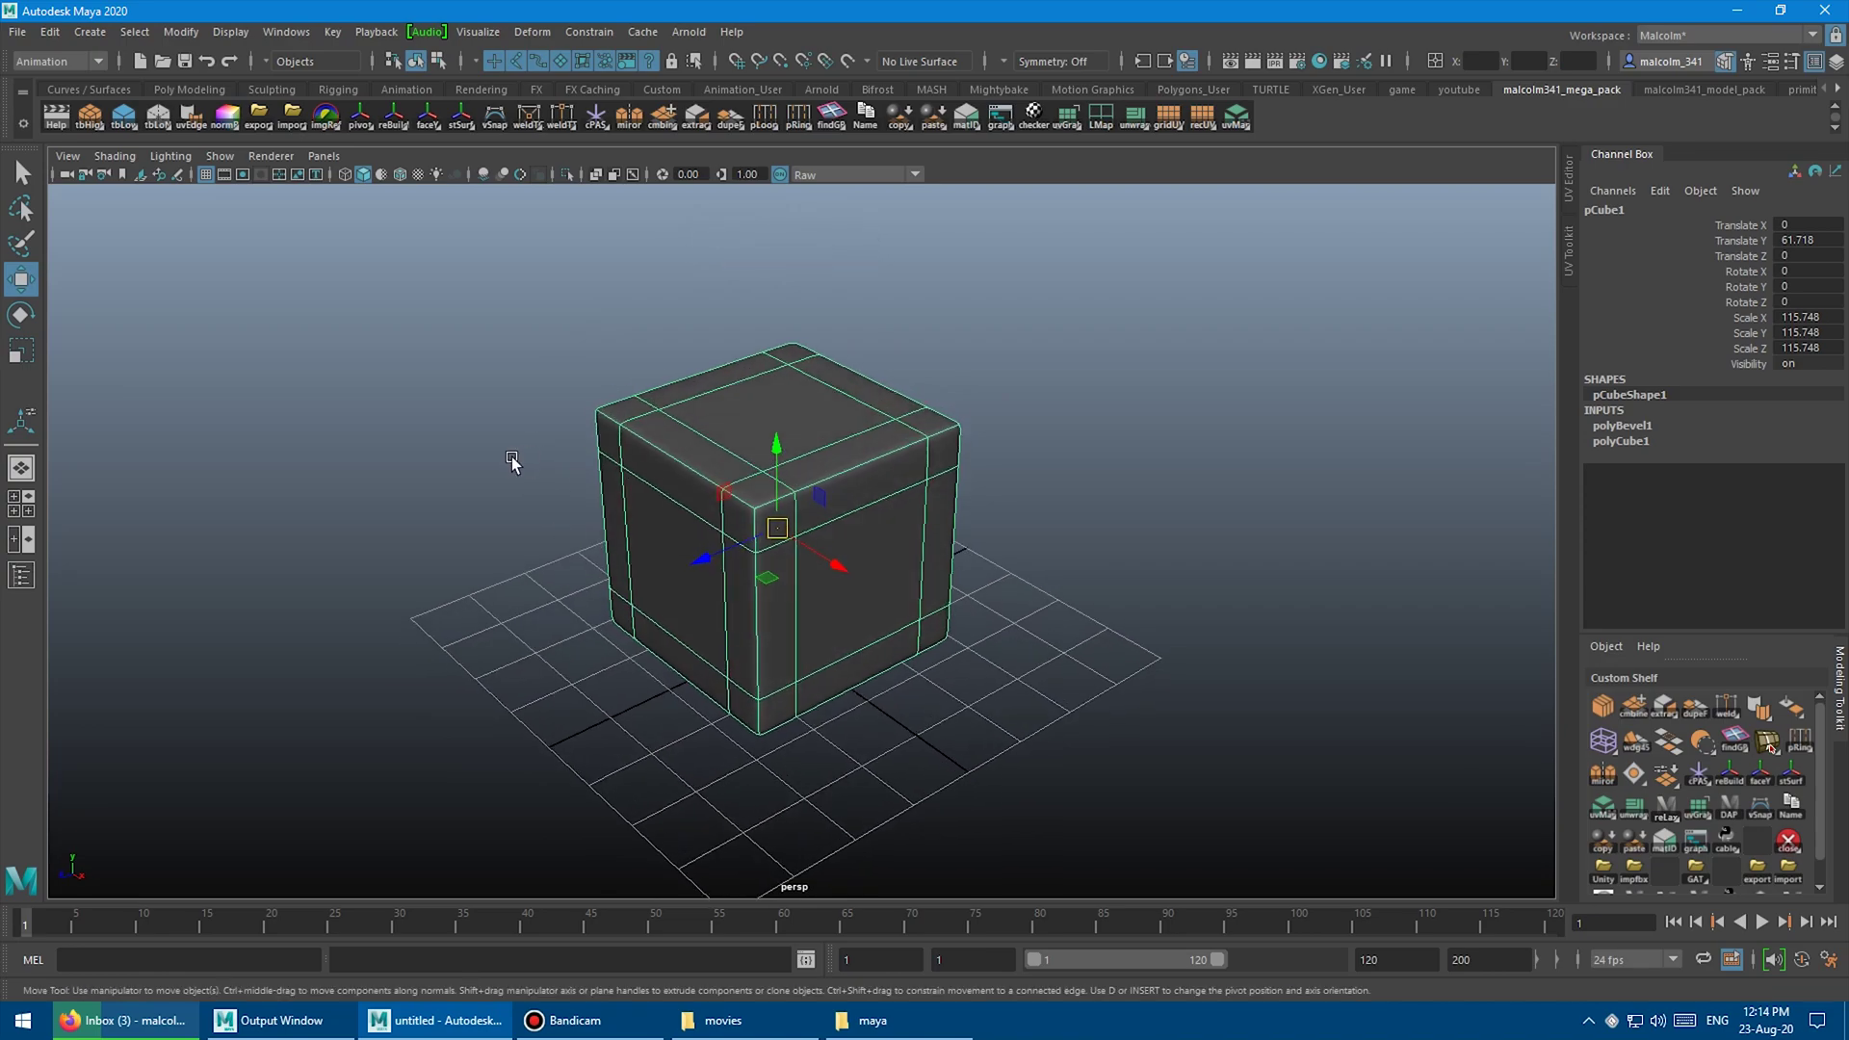
key(2)
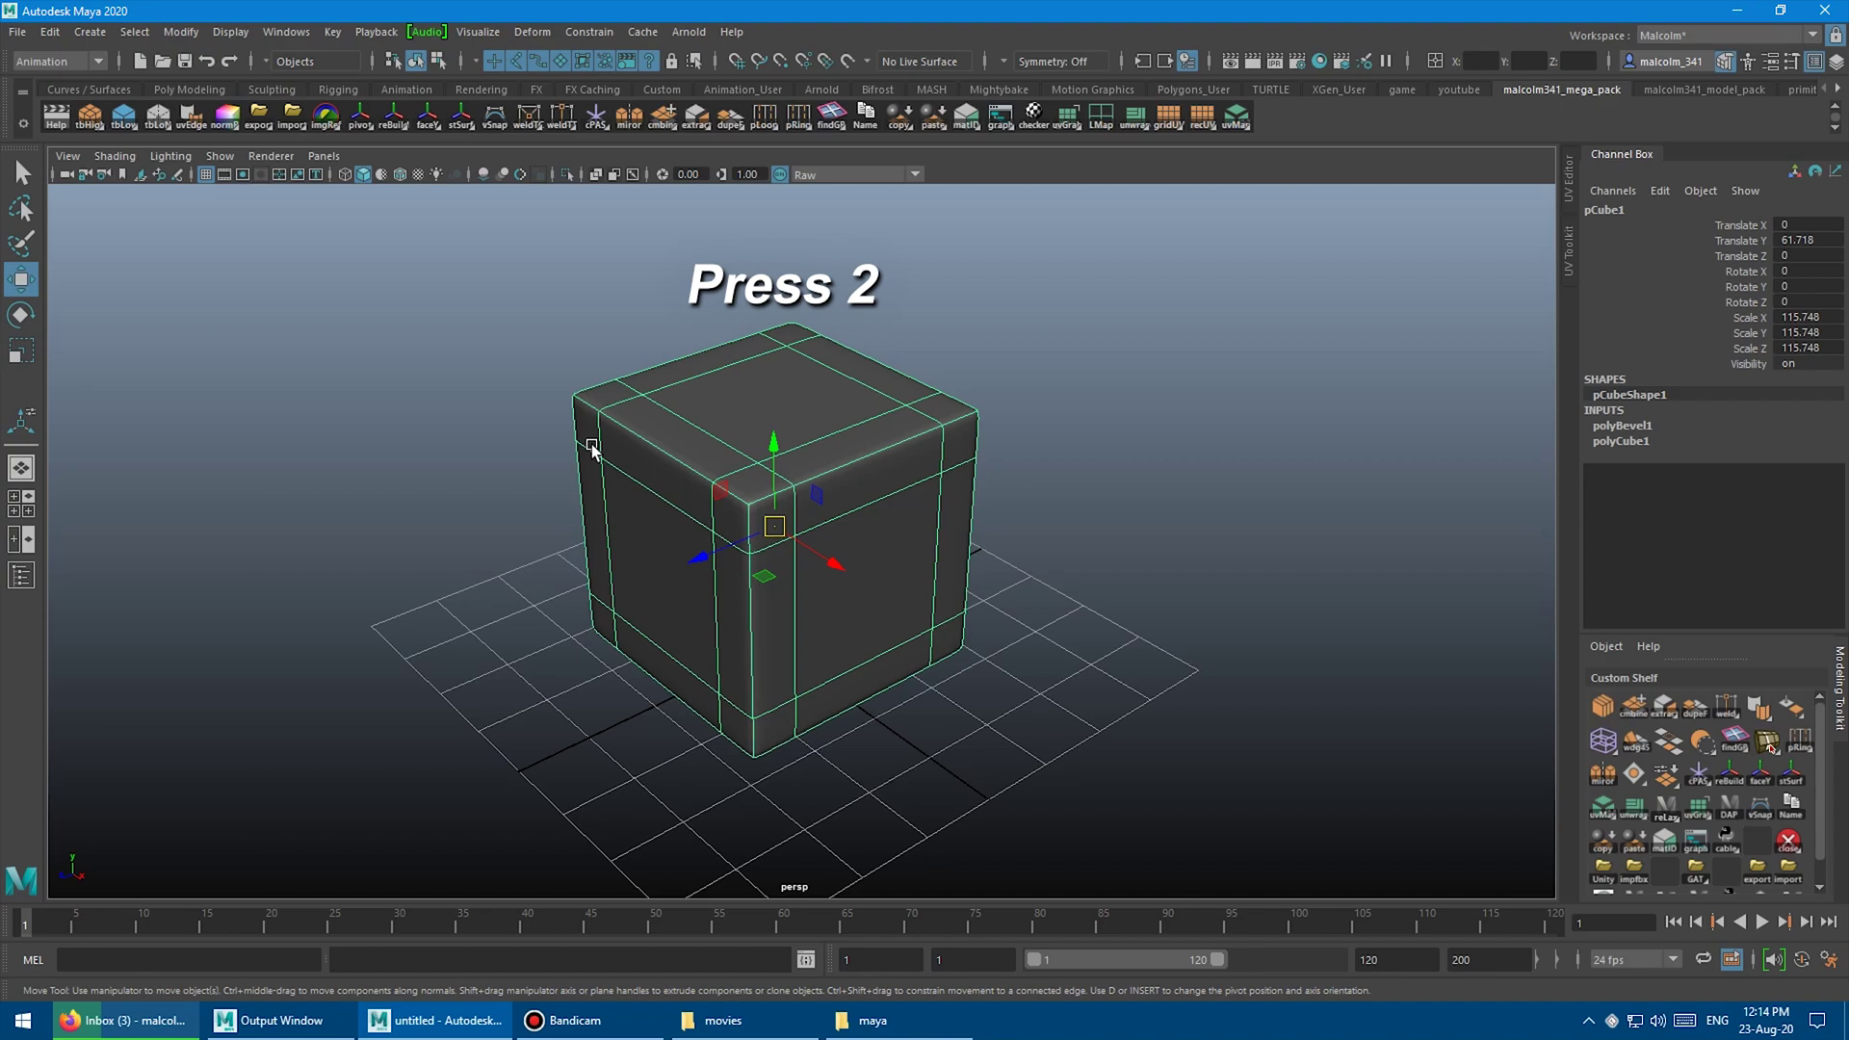
key(2)
alt+middle_drag(525, 354, 451, 403)
scroll(520, 385, up, 1)
Select the top face, extrude it, and scale the new face inward into an inset.
key(q)
right_drag(690, 396, 692, 451)
shift+right_click(947, 332)
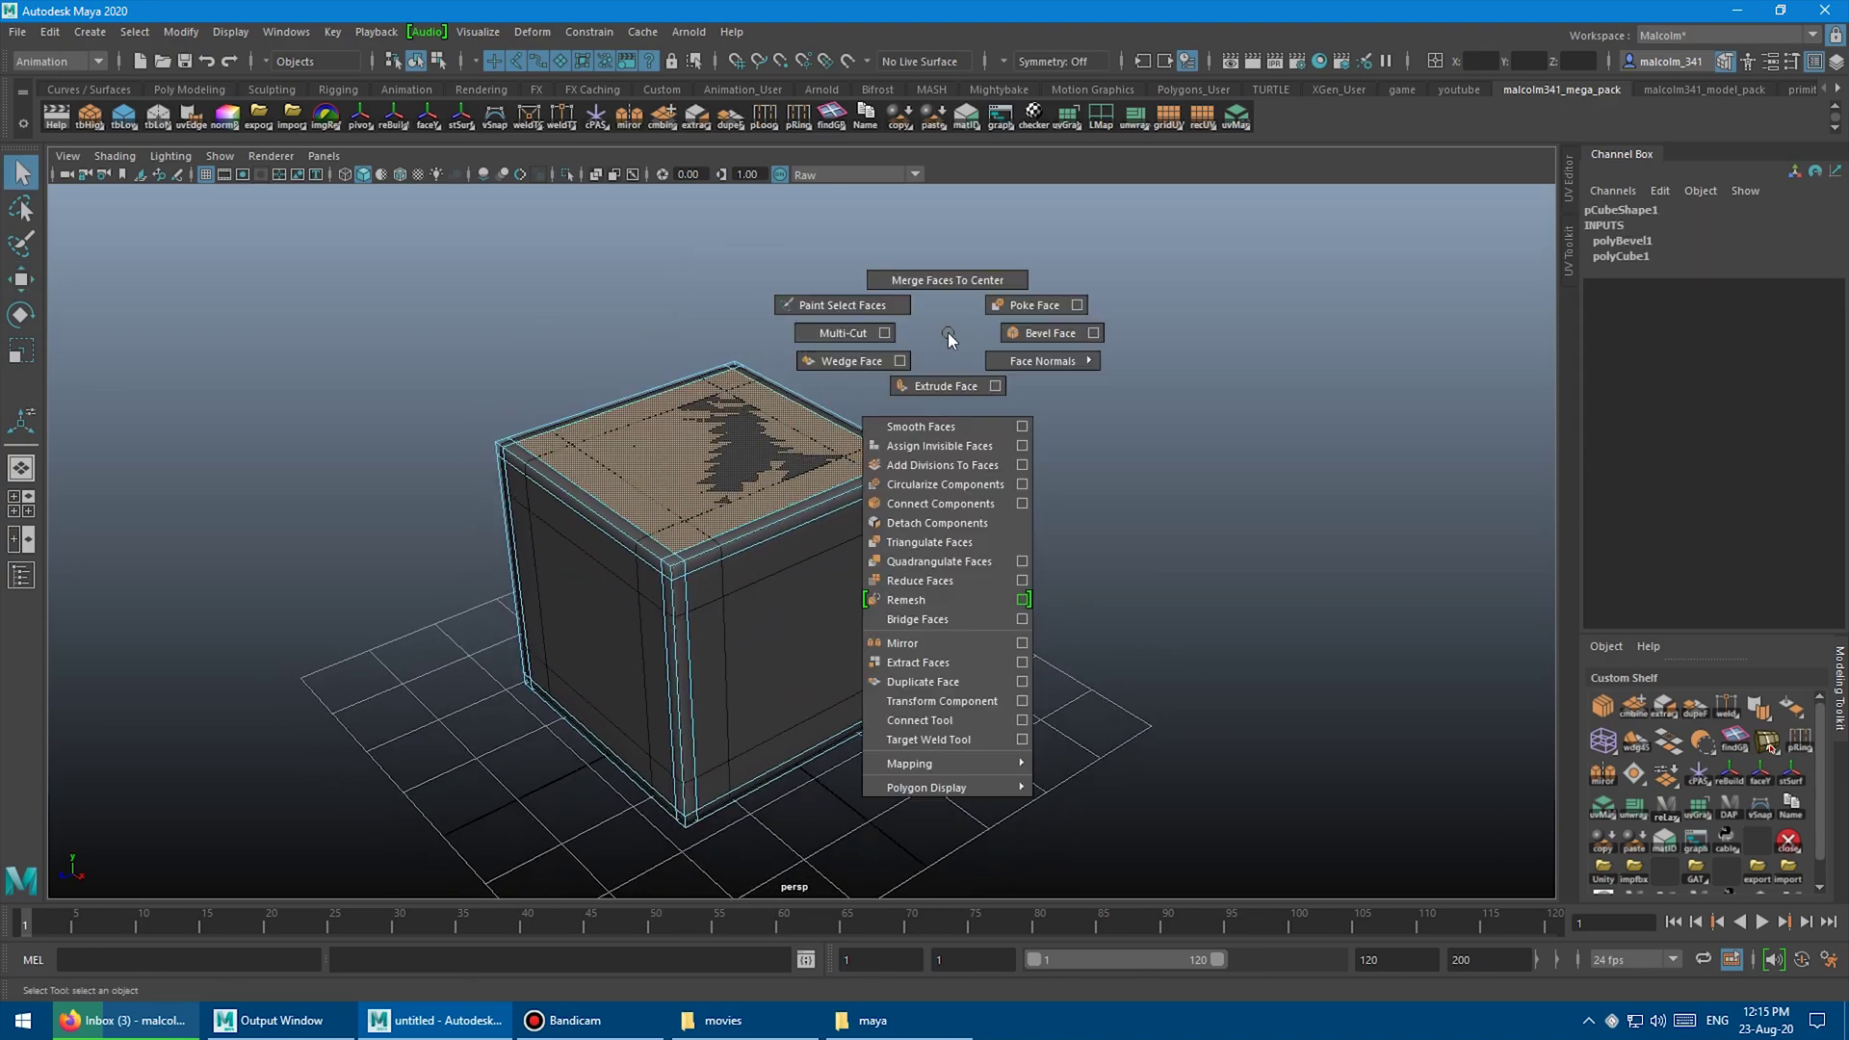
click(947, 385)
key(r)
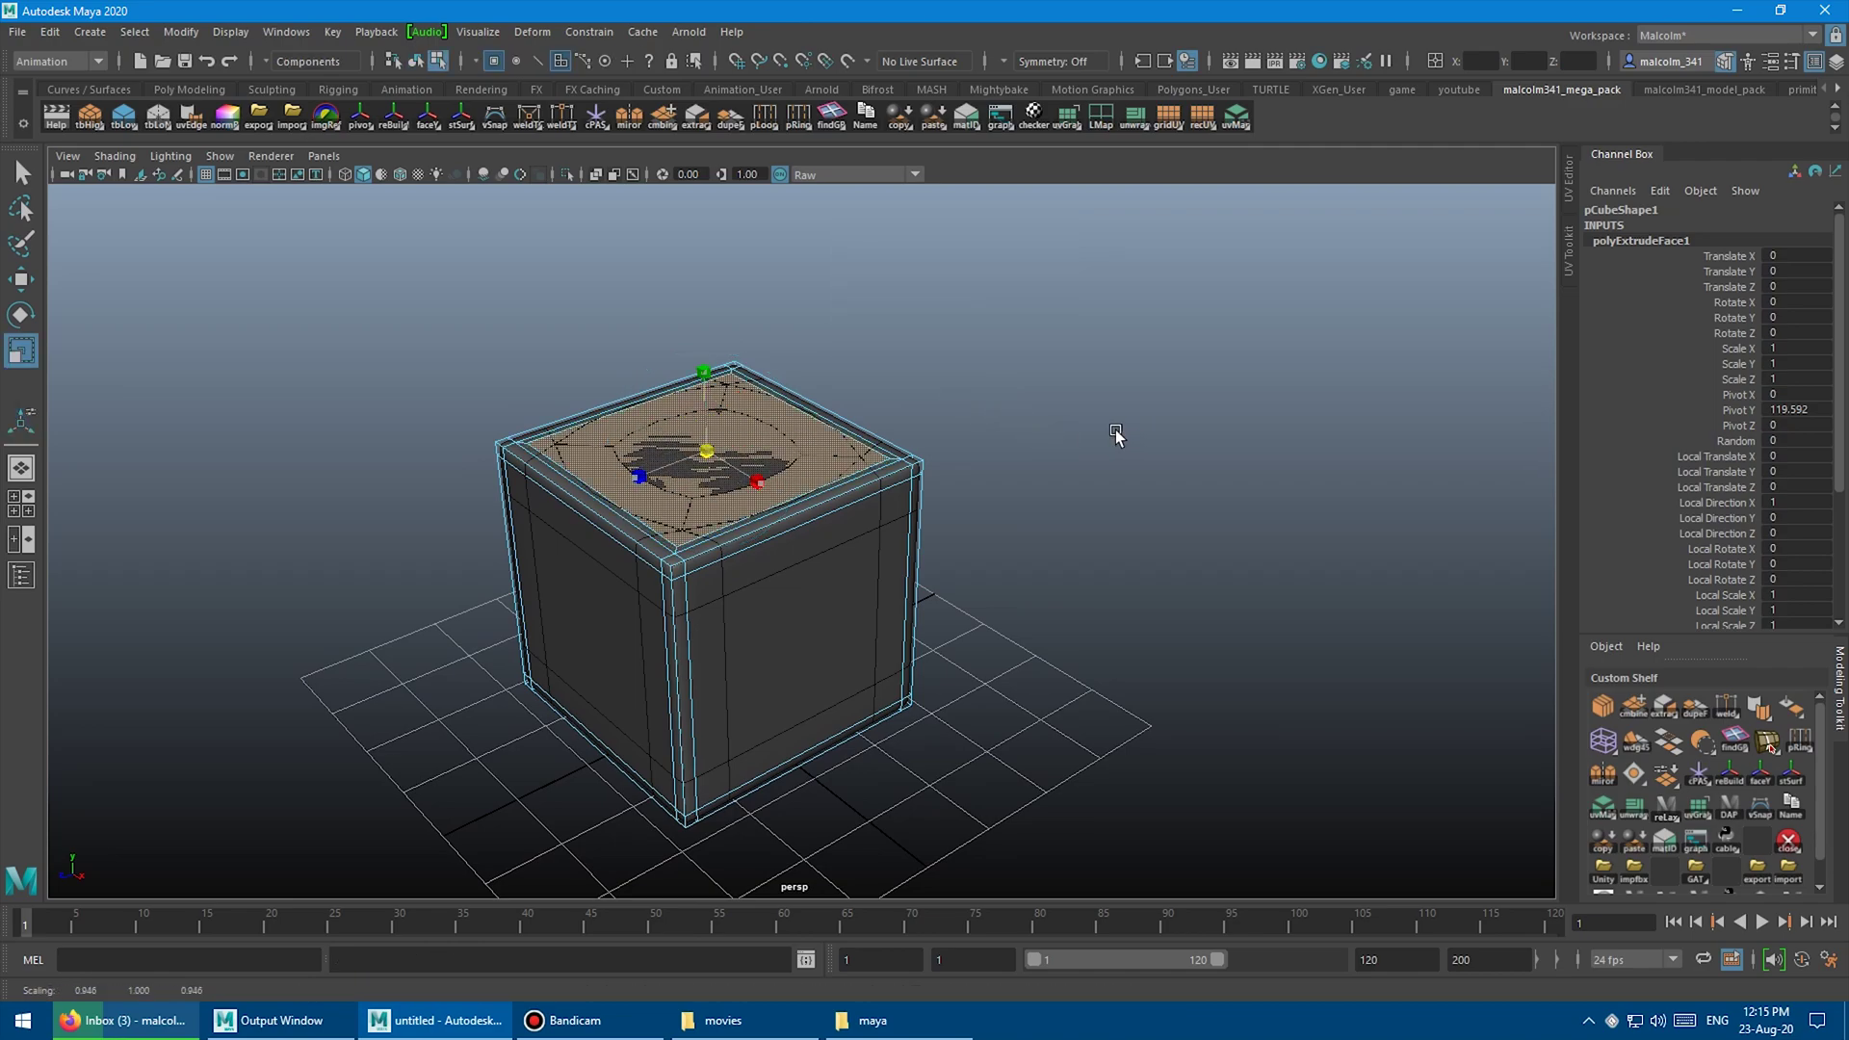
middle_drag(1115, 429, 1073, 438)
alt+middle_drag(833, 341, 915, 370)
alt+right_drag(915, 370, 1095, 363)
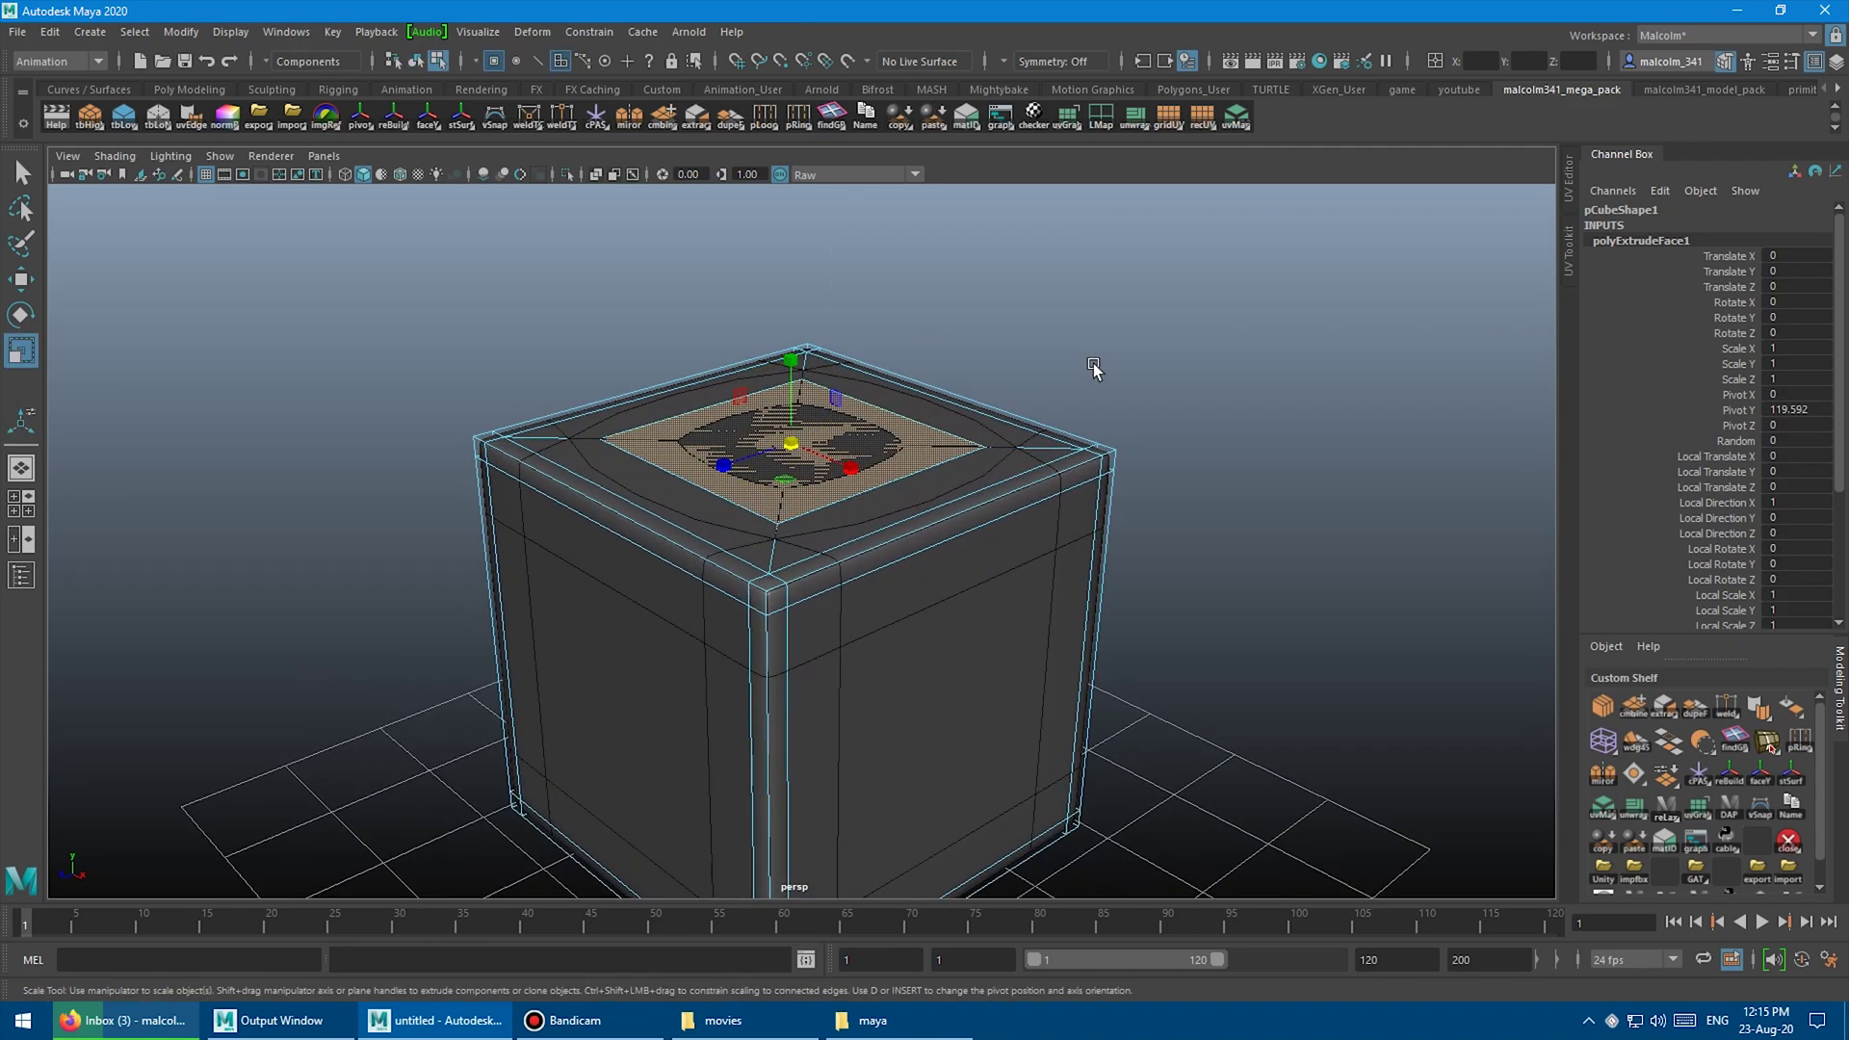
Push the inset face down into a recess and scale it narrower in width and depth.
key(w)
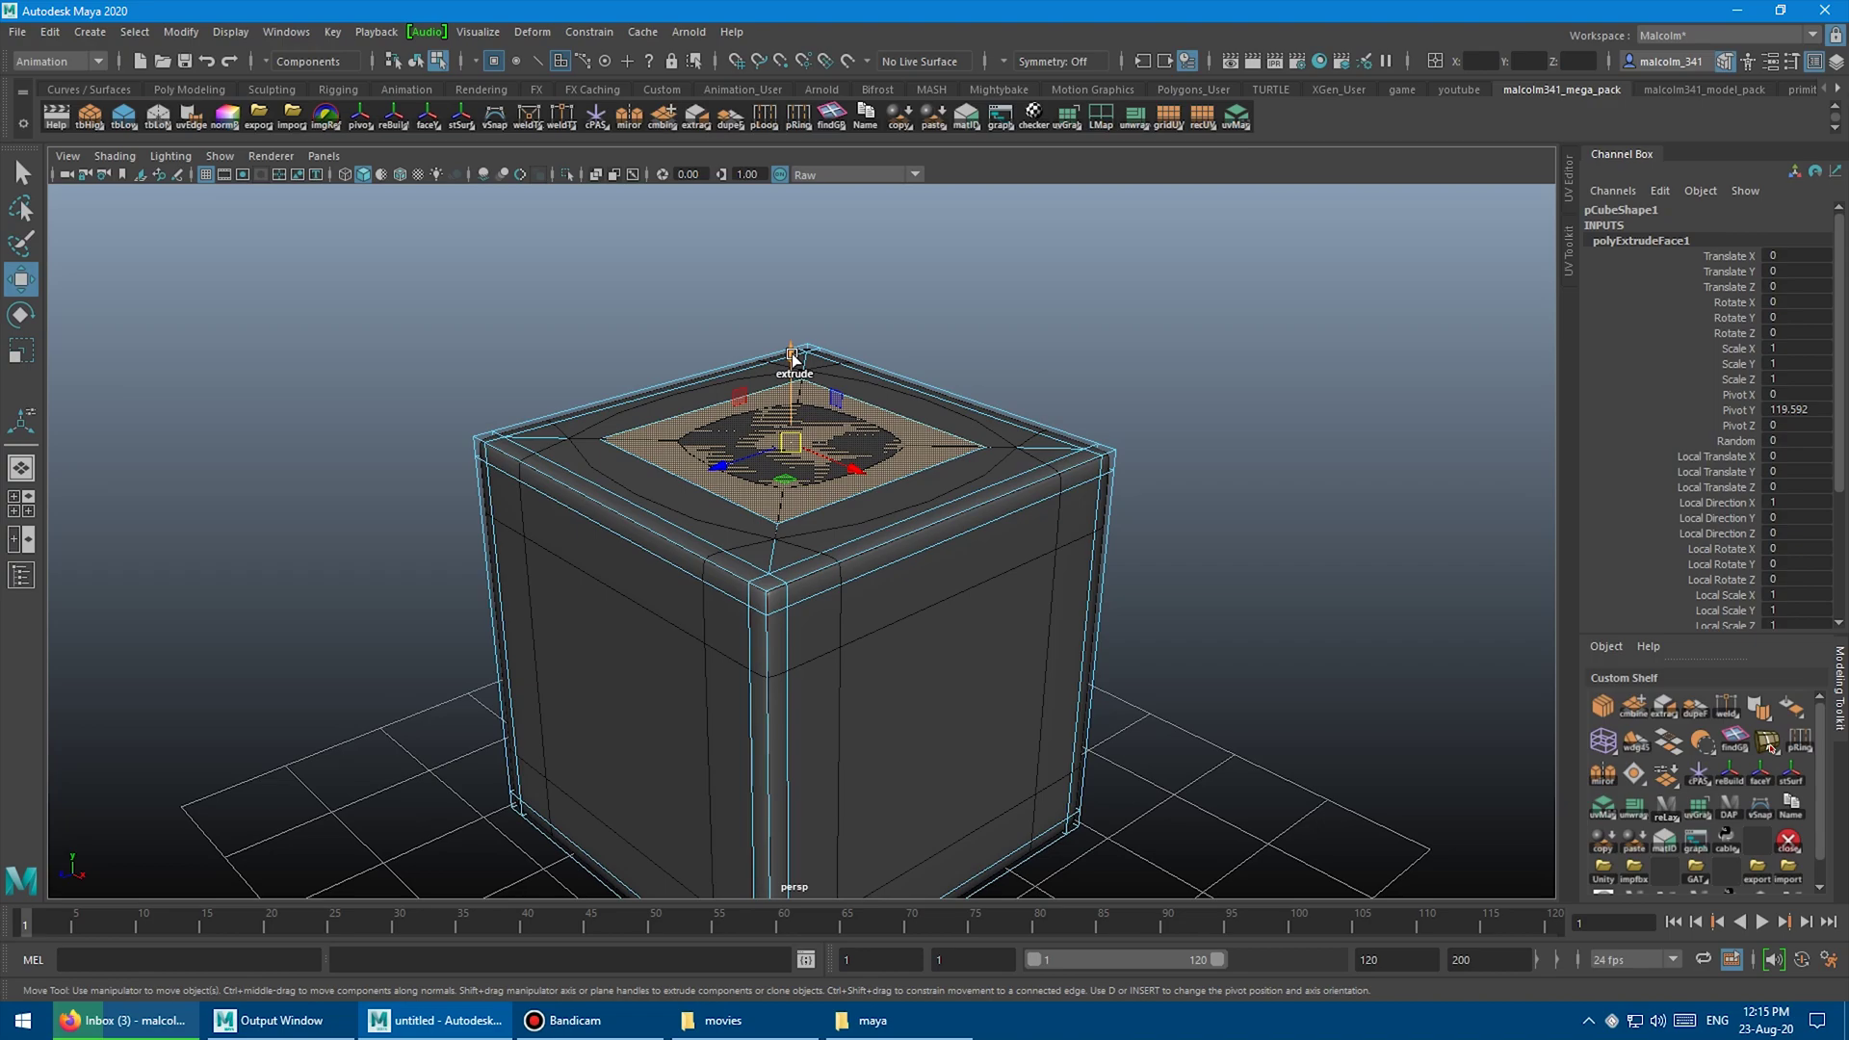
drag(792, 357, 793, 371)
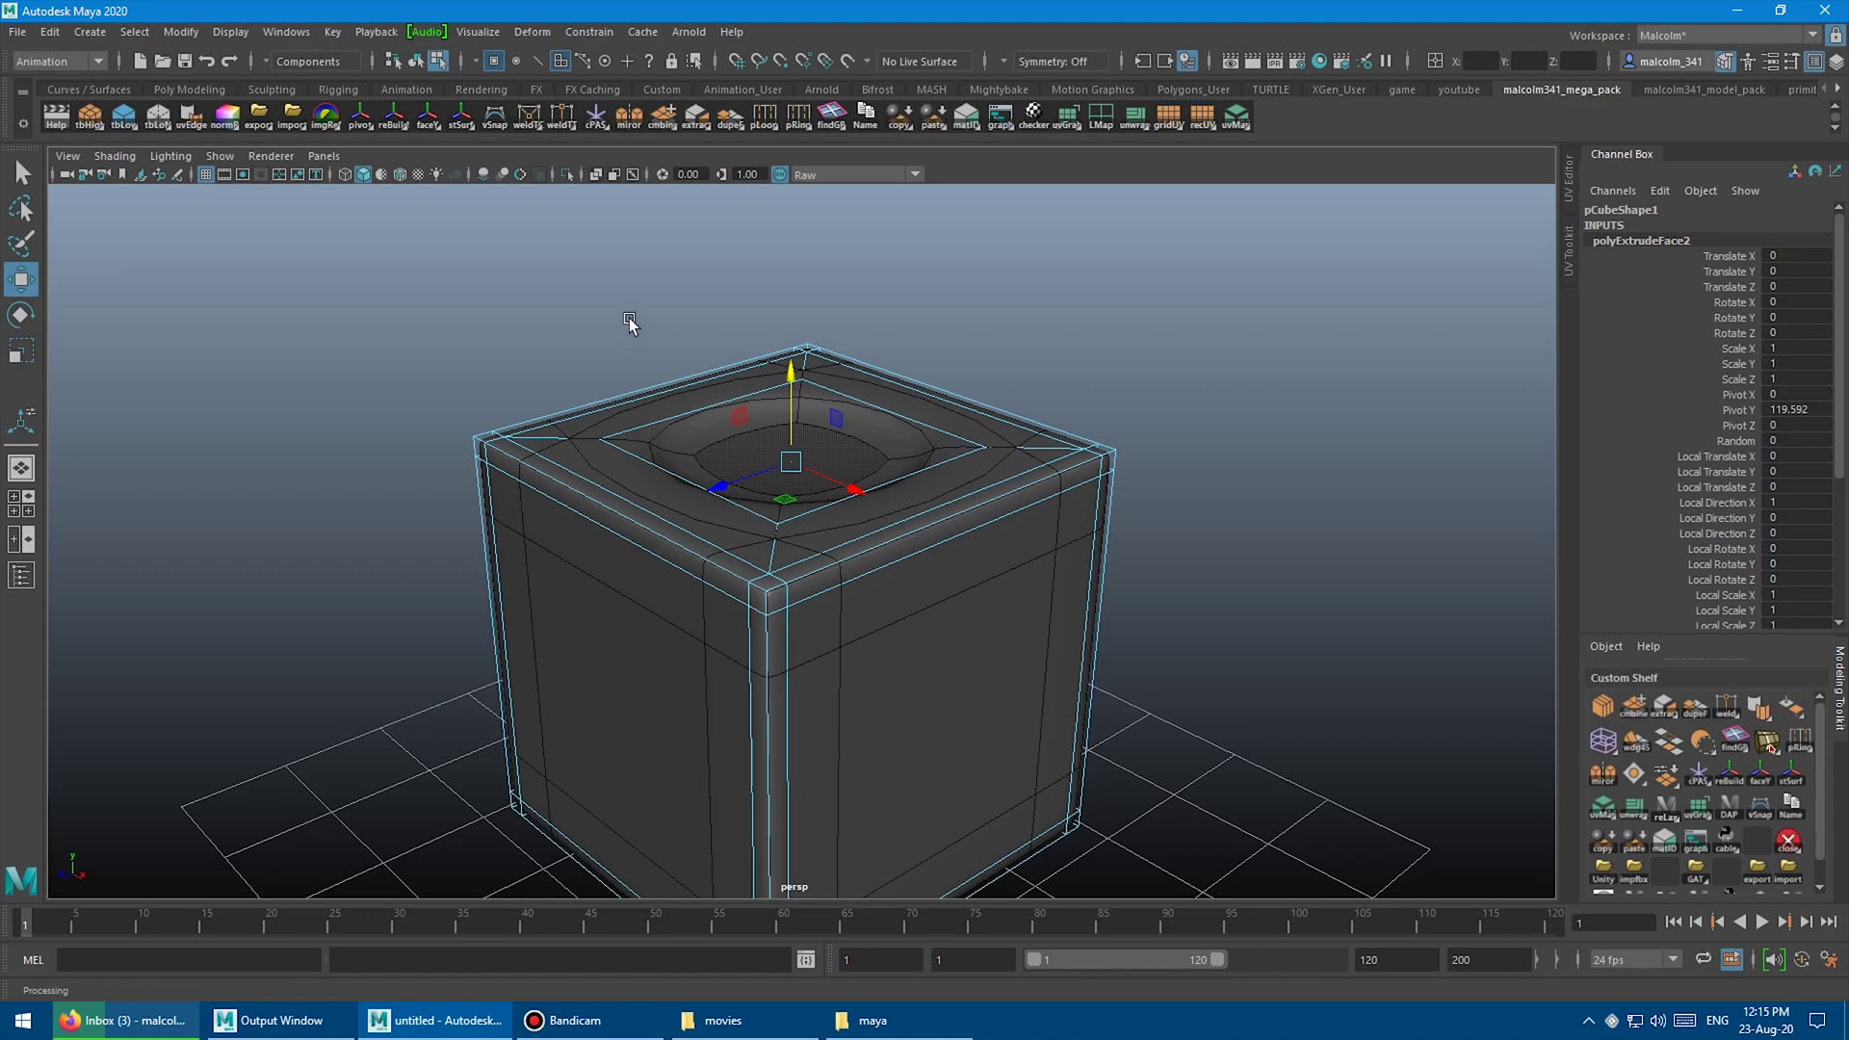
alt+drag(632, 325, 638, 378)
alt+right_drag(637, 377, 879, 372)
mouse_move(785, 445)
mouse_down()
mouse_move(798, 385)
mouse_move(776, 392)
mouse_move(778, 422)
mouse_move(802, 443)
mouse_up()
key(r)
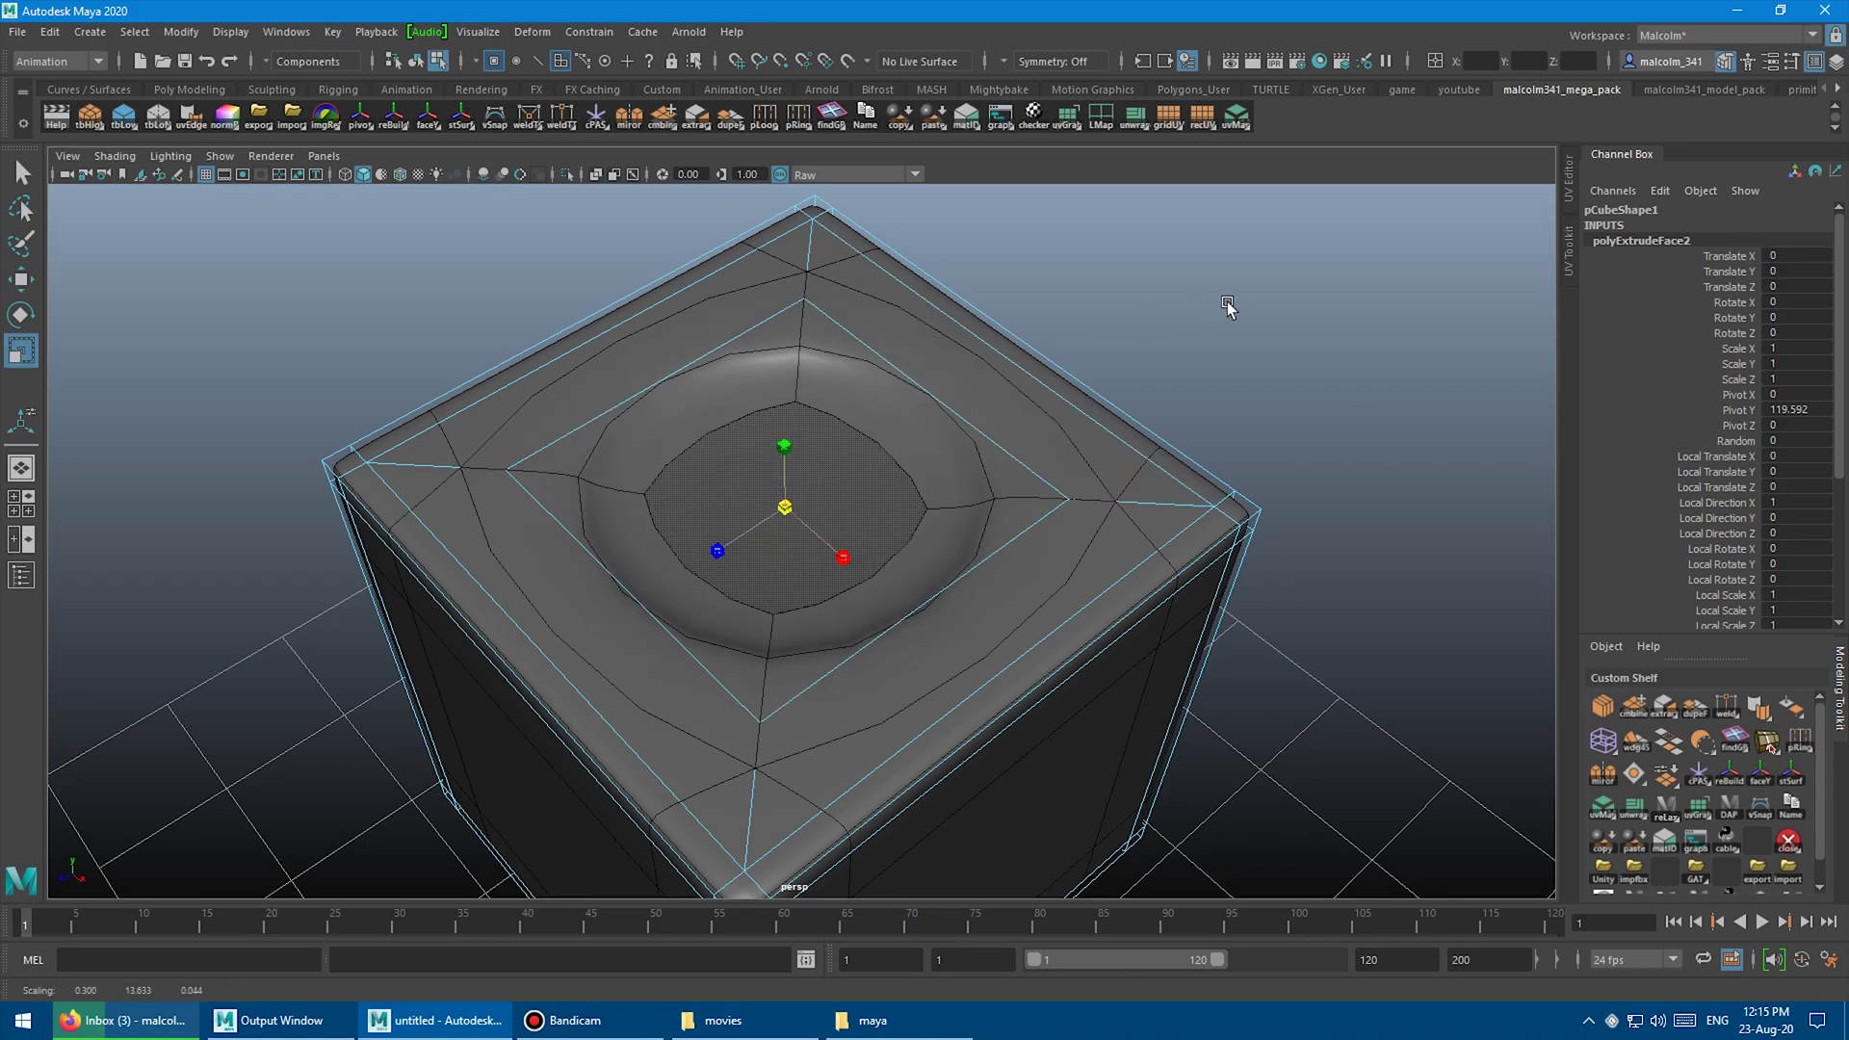
middle_drag(1226, 305, 1127, 321)
mouse_move(1127, 318)
alt+mouse_down()
mouse_move(1188, 289)
mouse_move(1114, 293)
mouse_move(1131, 301)
alt+mouse_up()
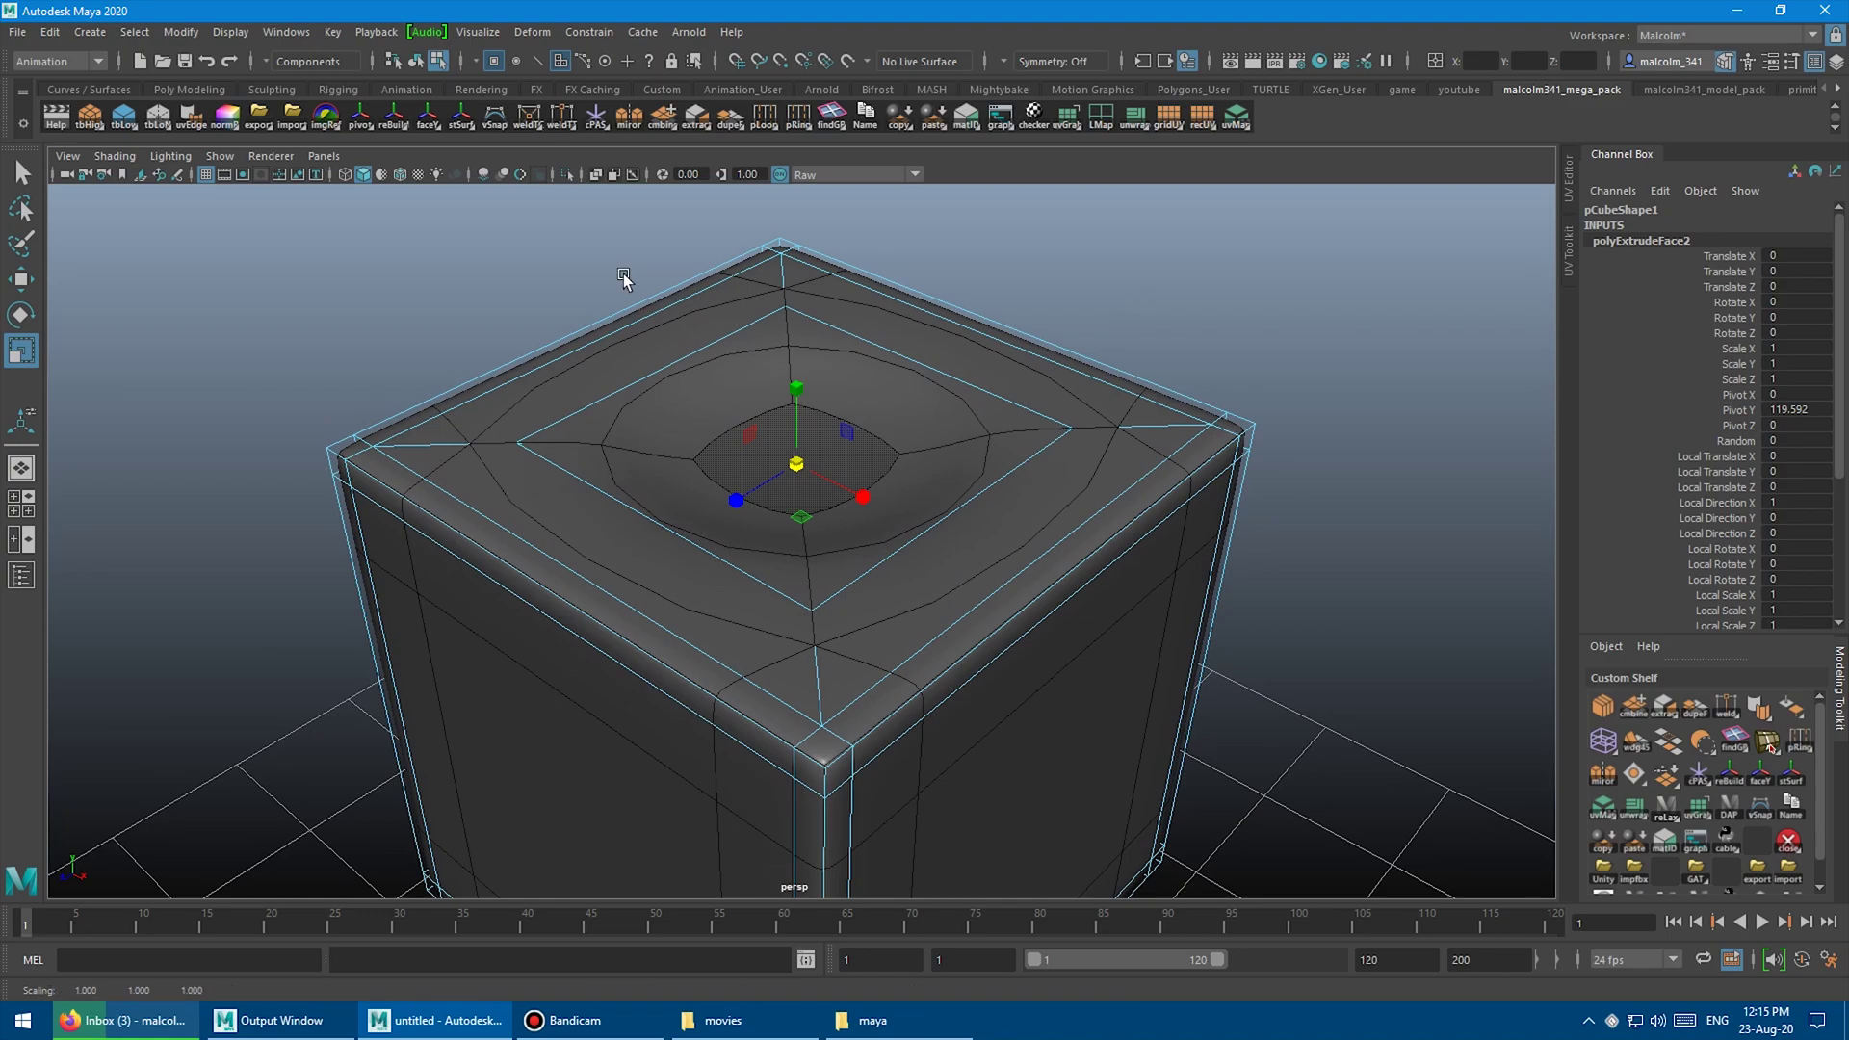
Return to hard-edged display and scale the inner top edge loop outward.
key(1)
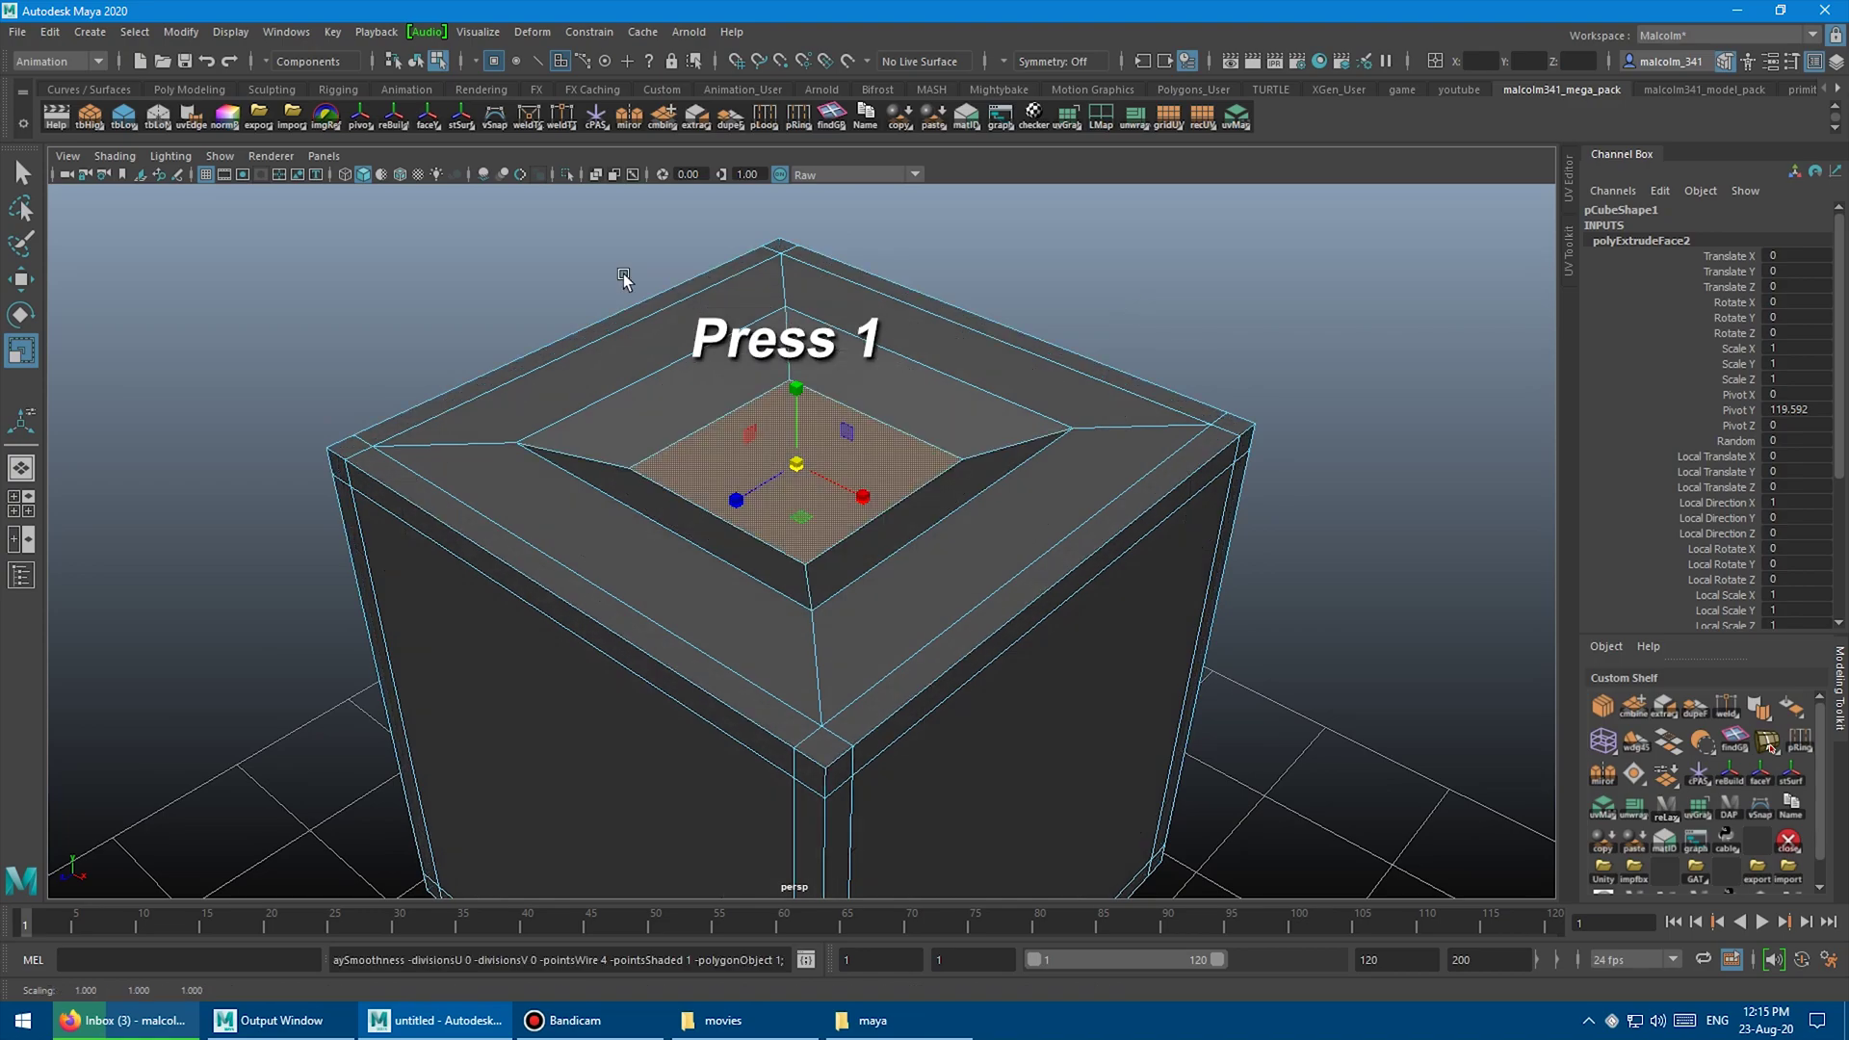
key(F9)
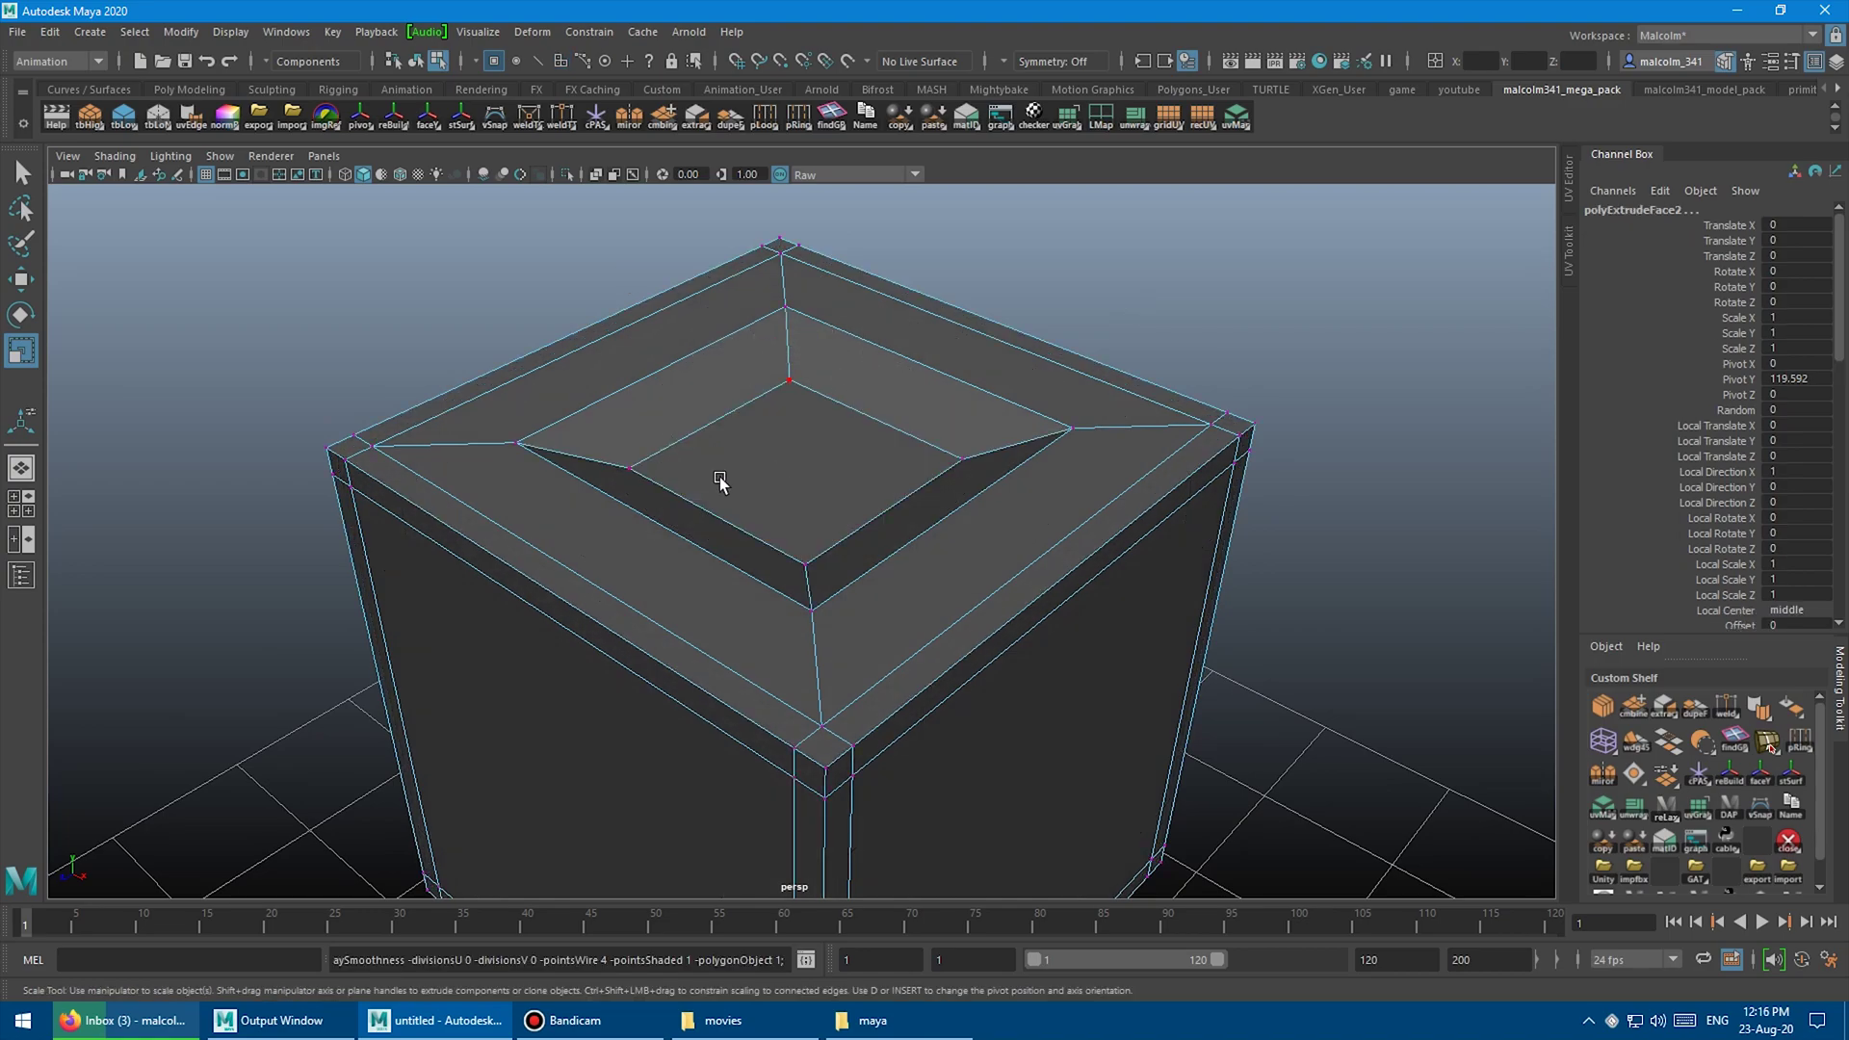
key(F10)
click(730, 421)
shift+click(767, 525)
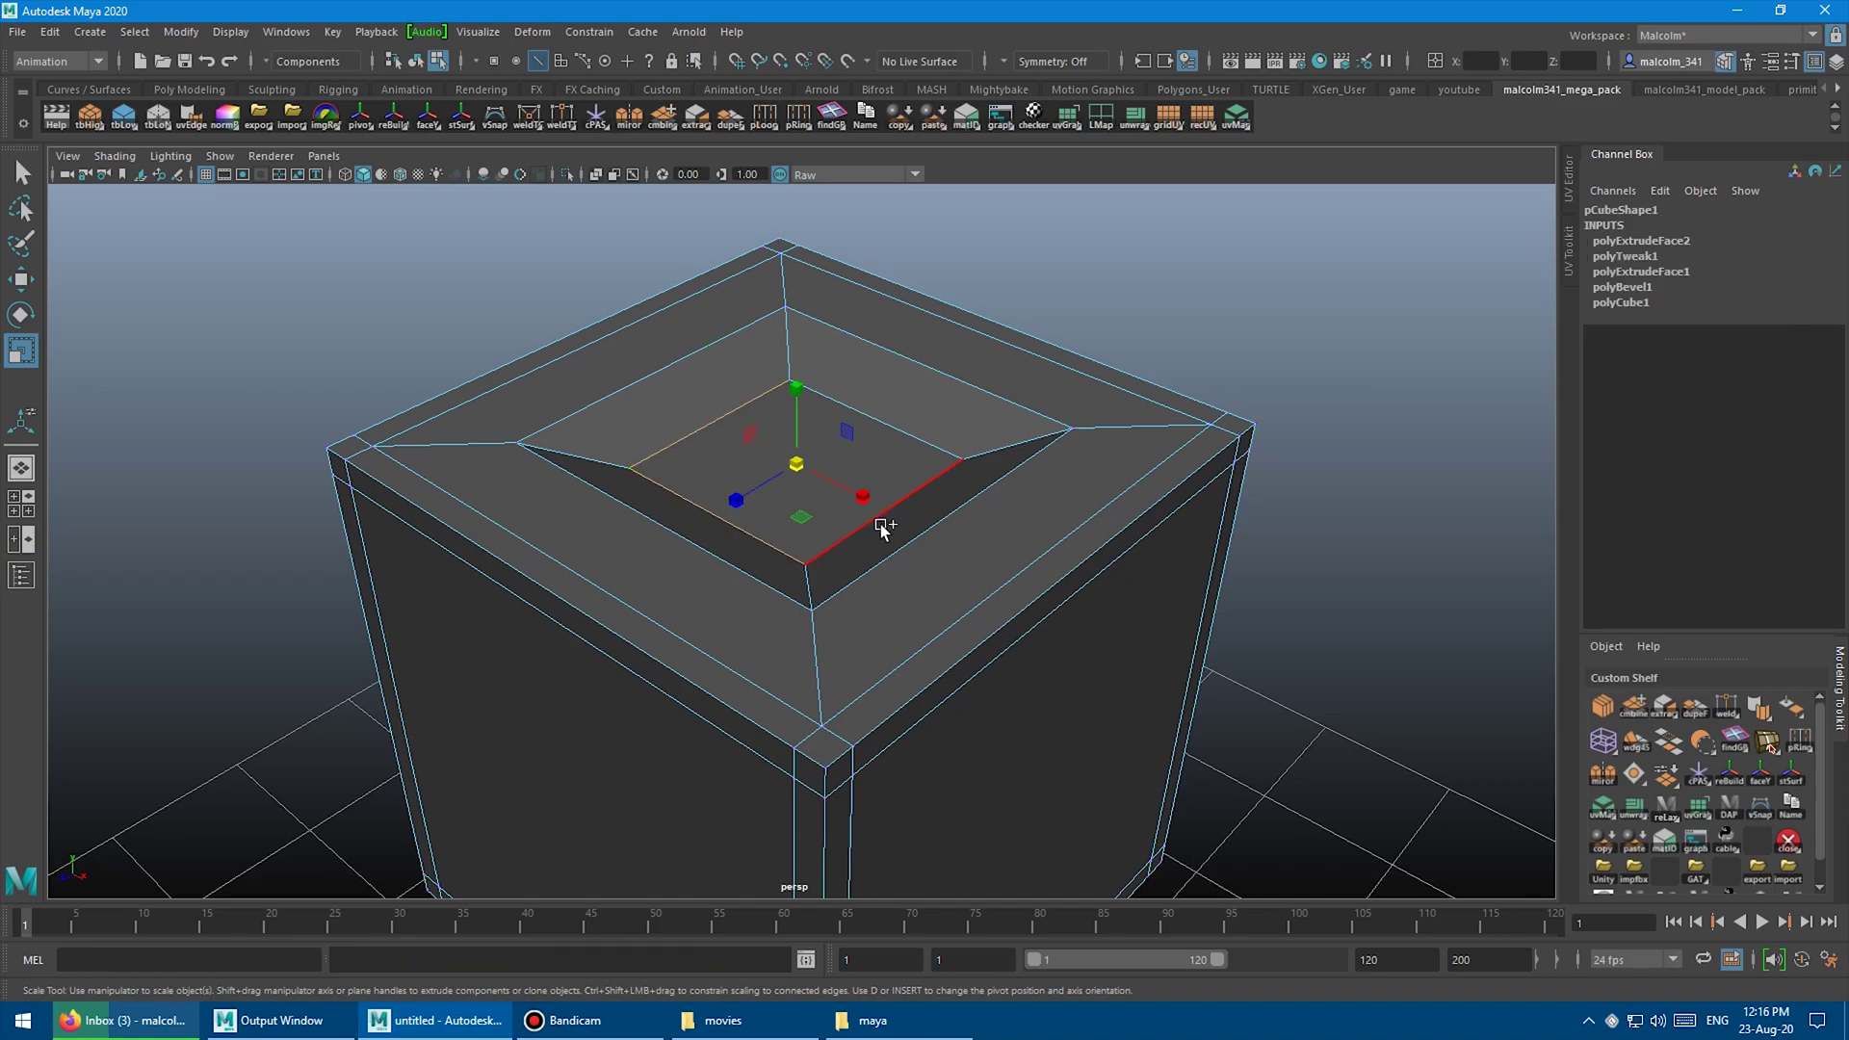
middle_drag(1071, 304, 1160, 298)
Extrude the inner top face and scale the extruded face inward.
key(q)
key(F11)
click(842, 431)
shift+right_drag(1148, 274, 1188, 330)
key(r)
middle_drag(1188, 329, 1226, 330)
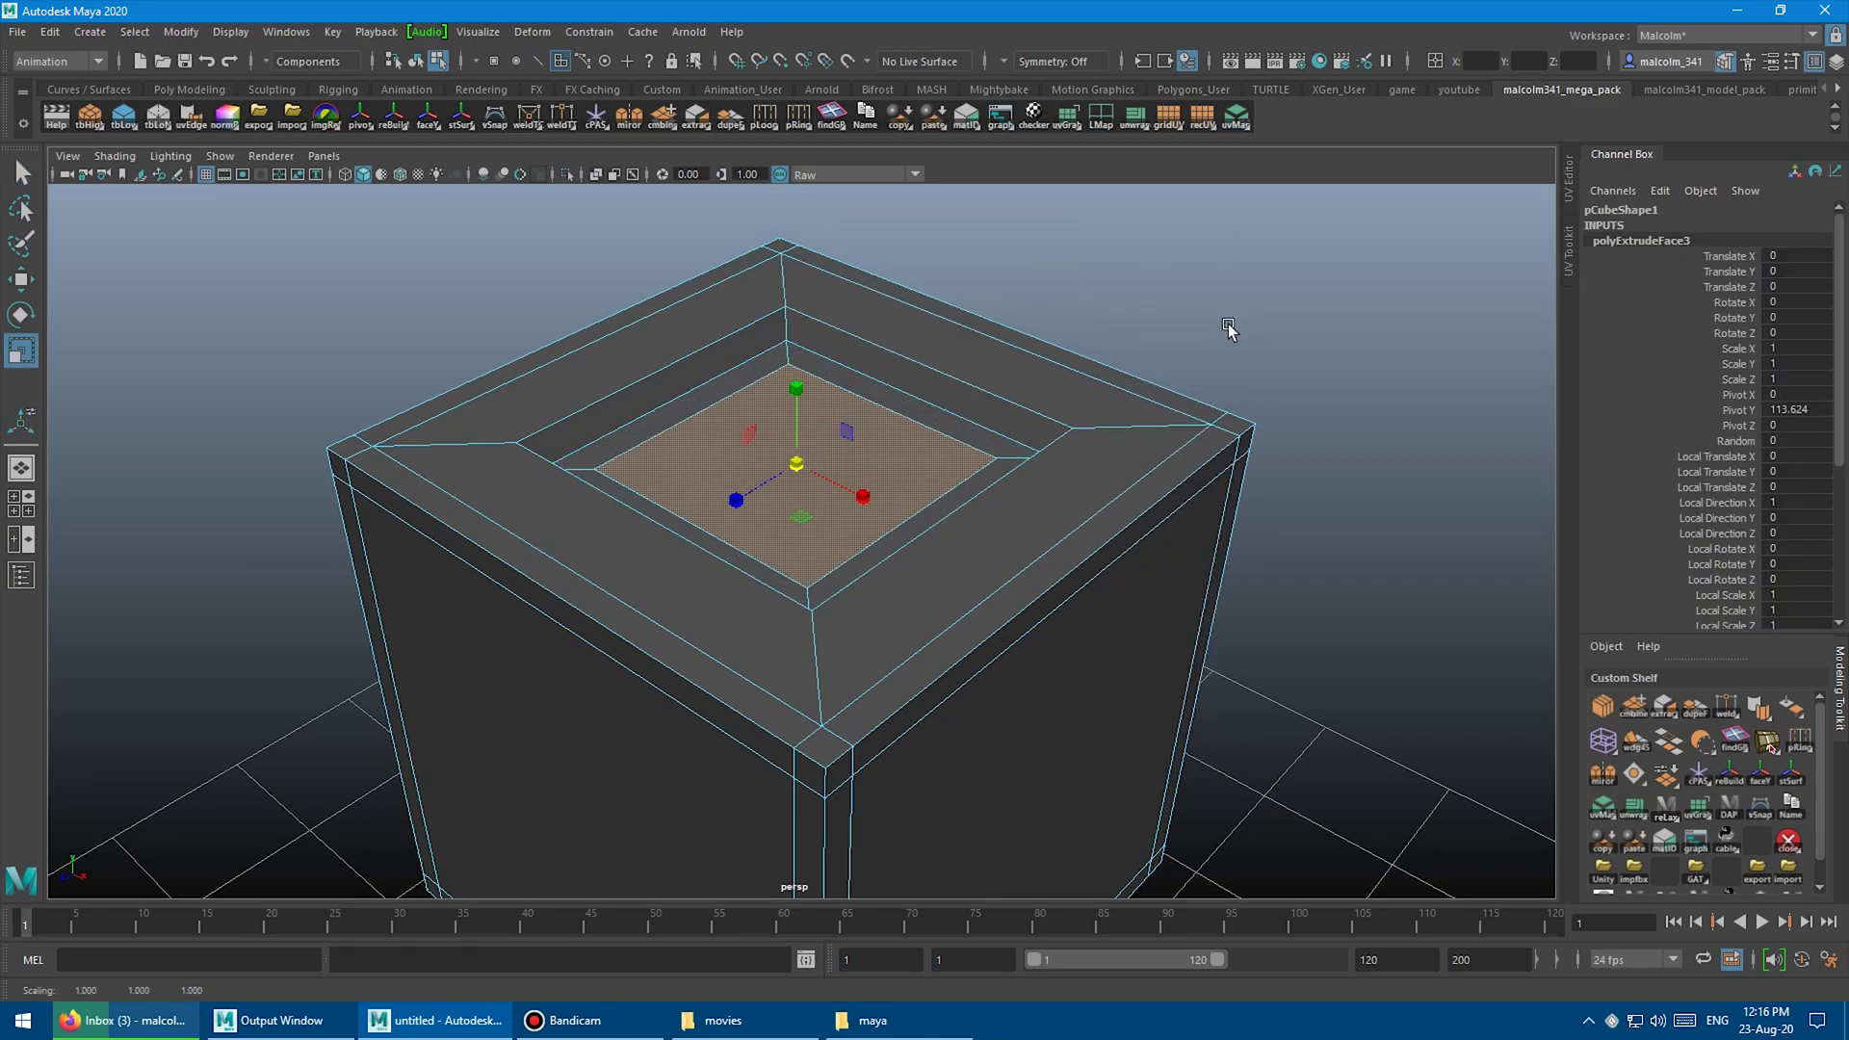
Preview the cube smoothed, orbit to view the round recess from above, and deselect in object mode.
key(3)
alt+drag(1222, 323, 868, 302)
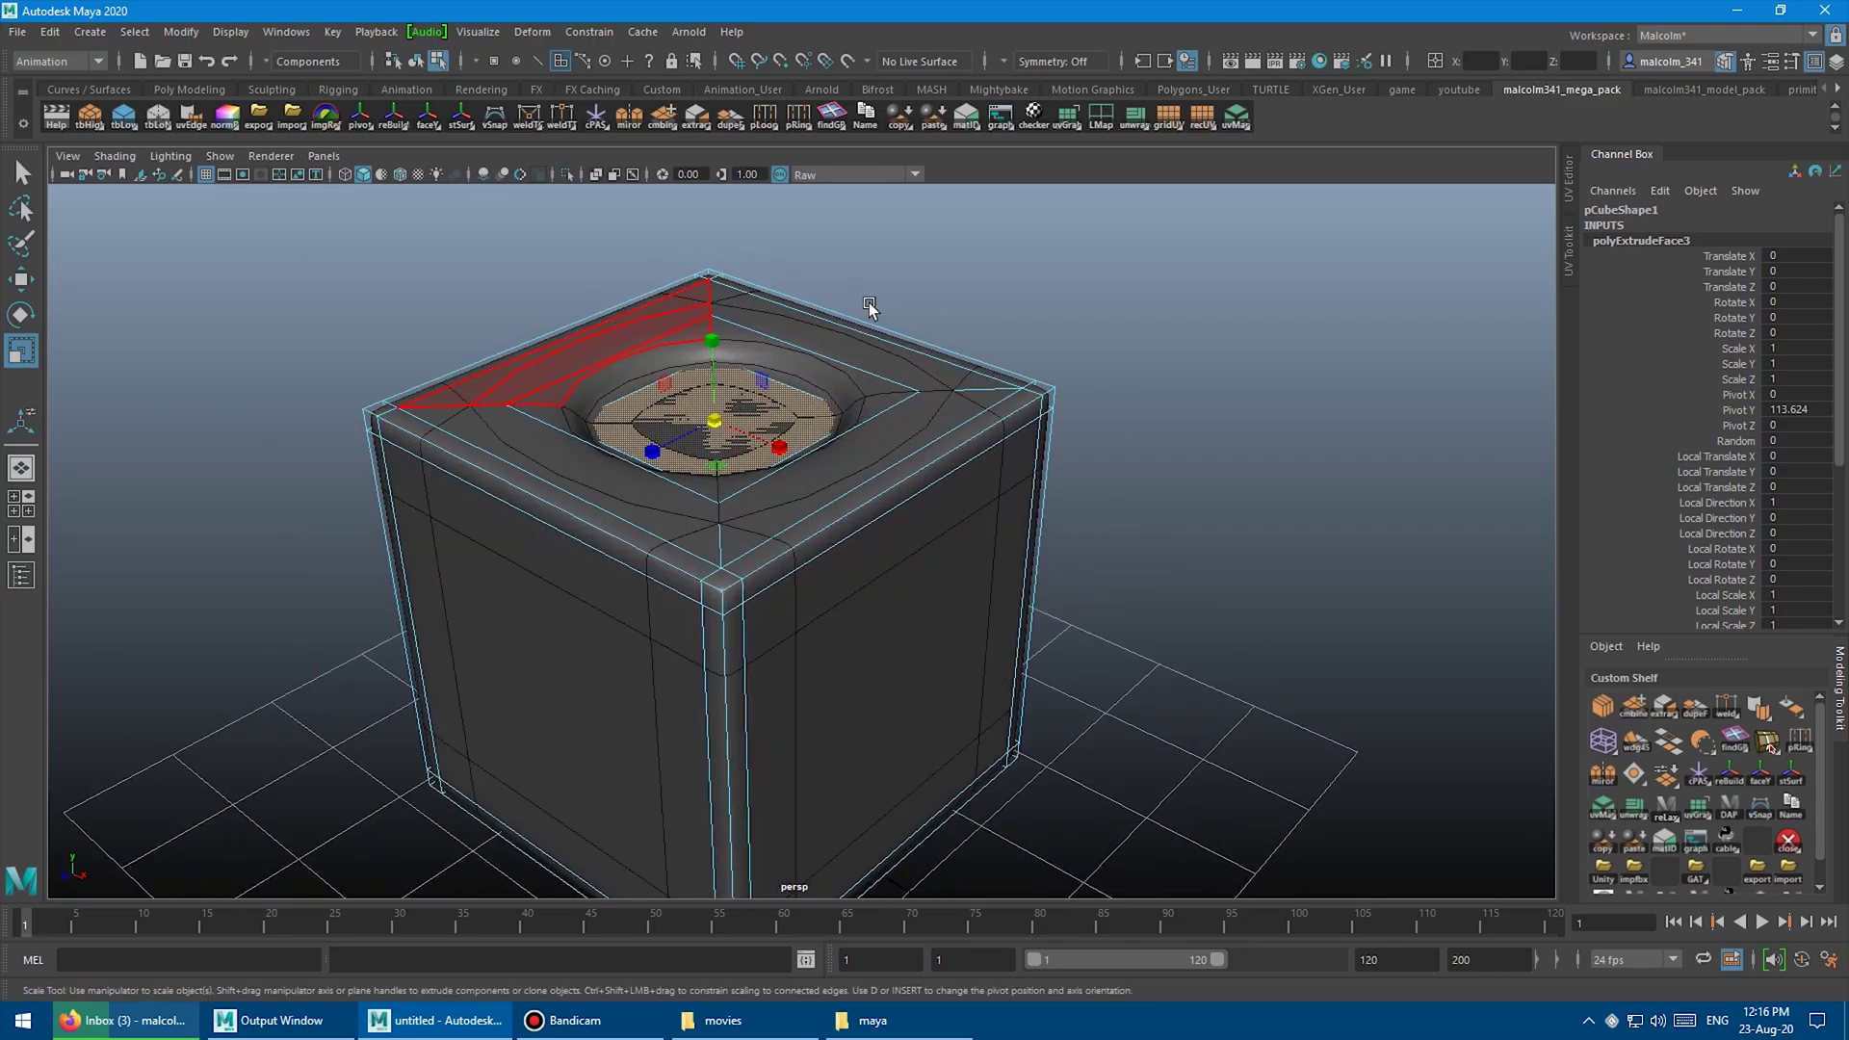
mouse_move(1061, 320)
alt+mouse_down()
mouse_move(1021, 309)
mouse_move(1038, 307)
alt+mouse_up()
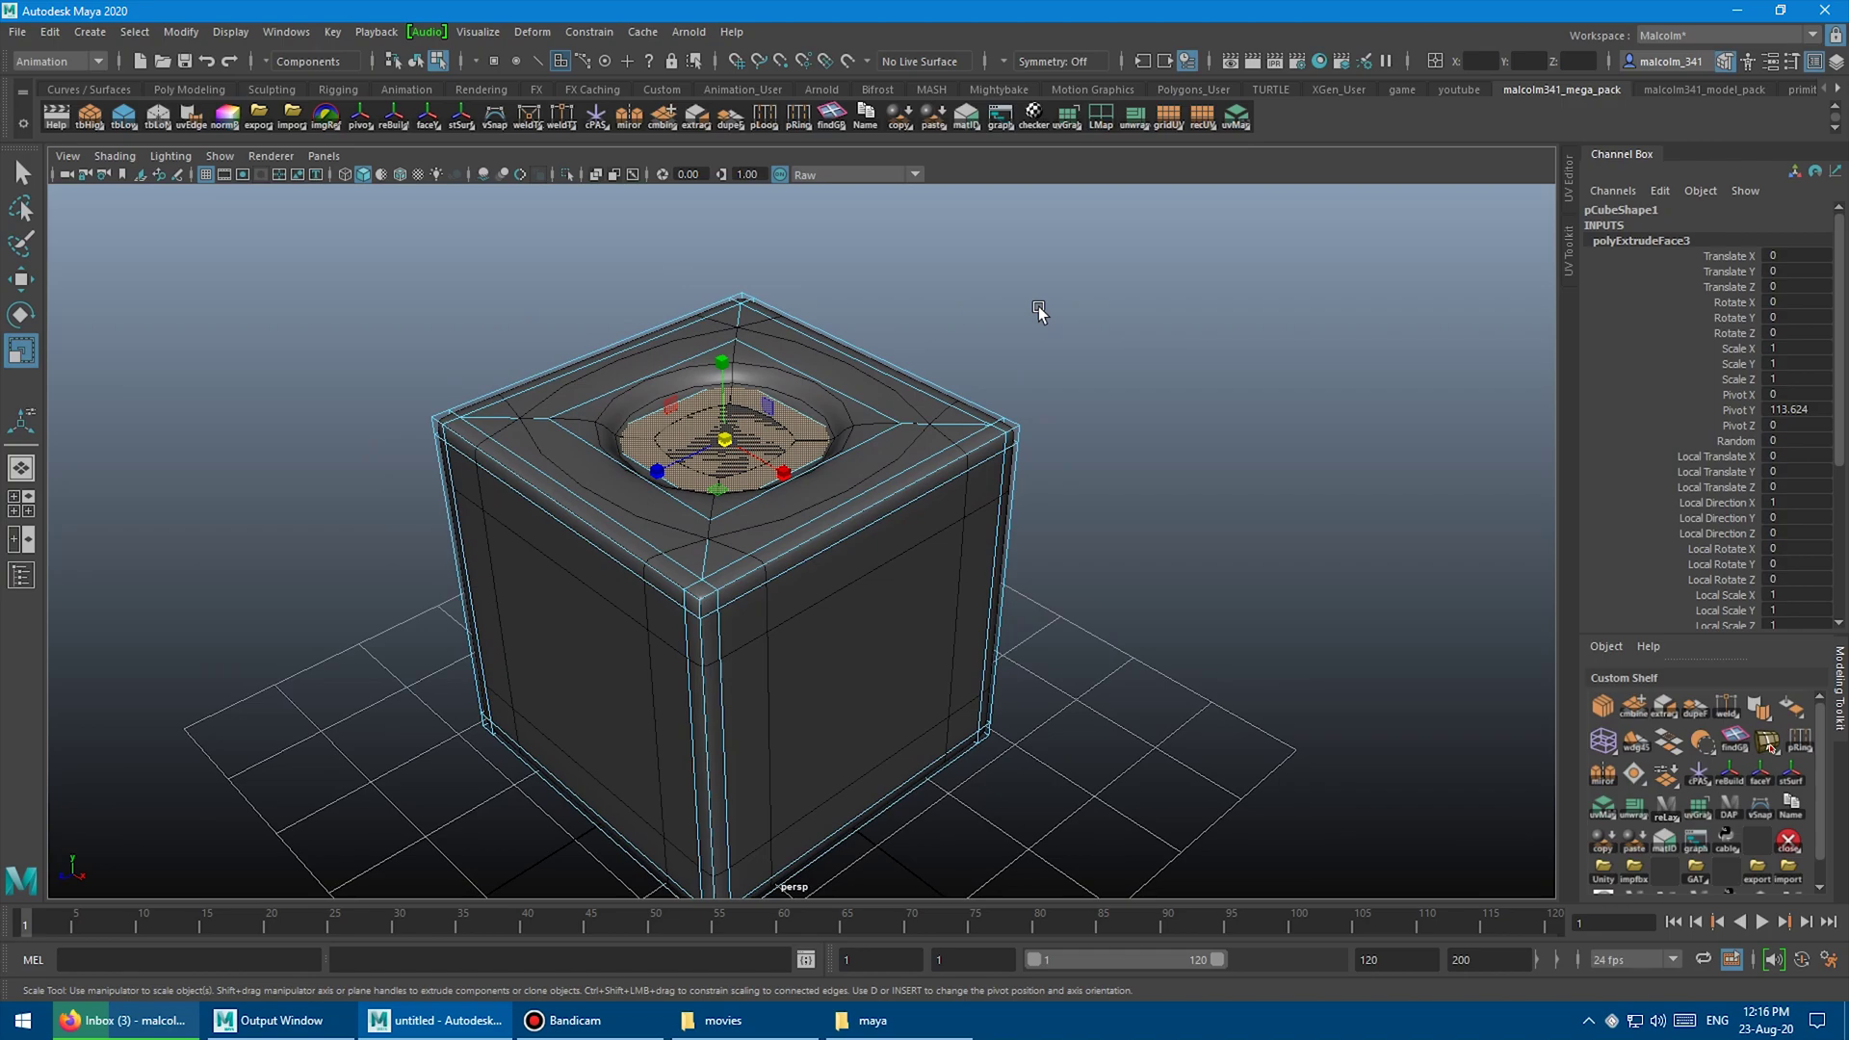
key(3)
right_click(870, 359)
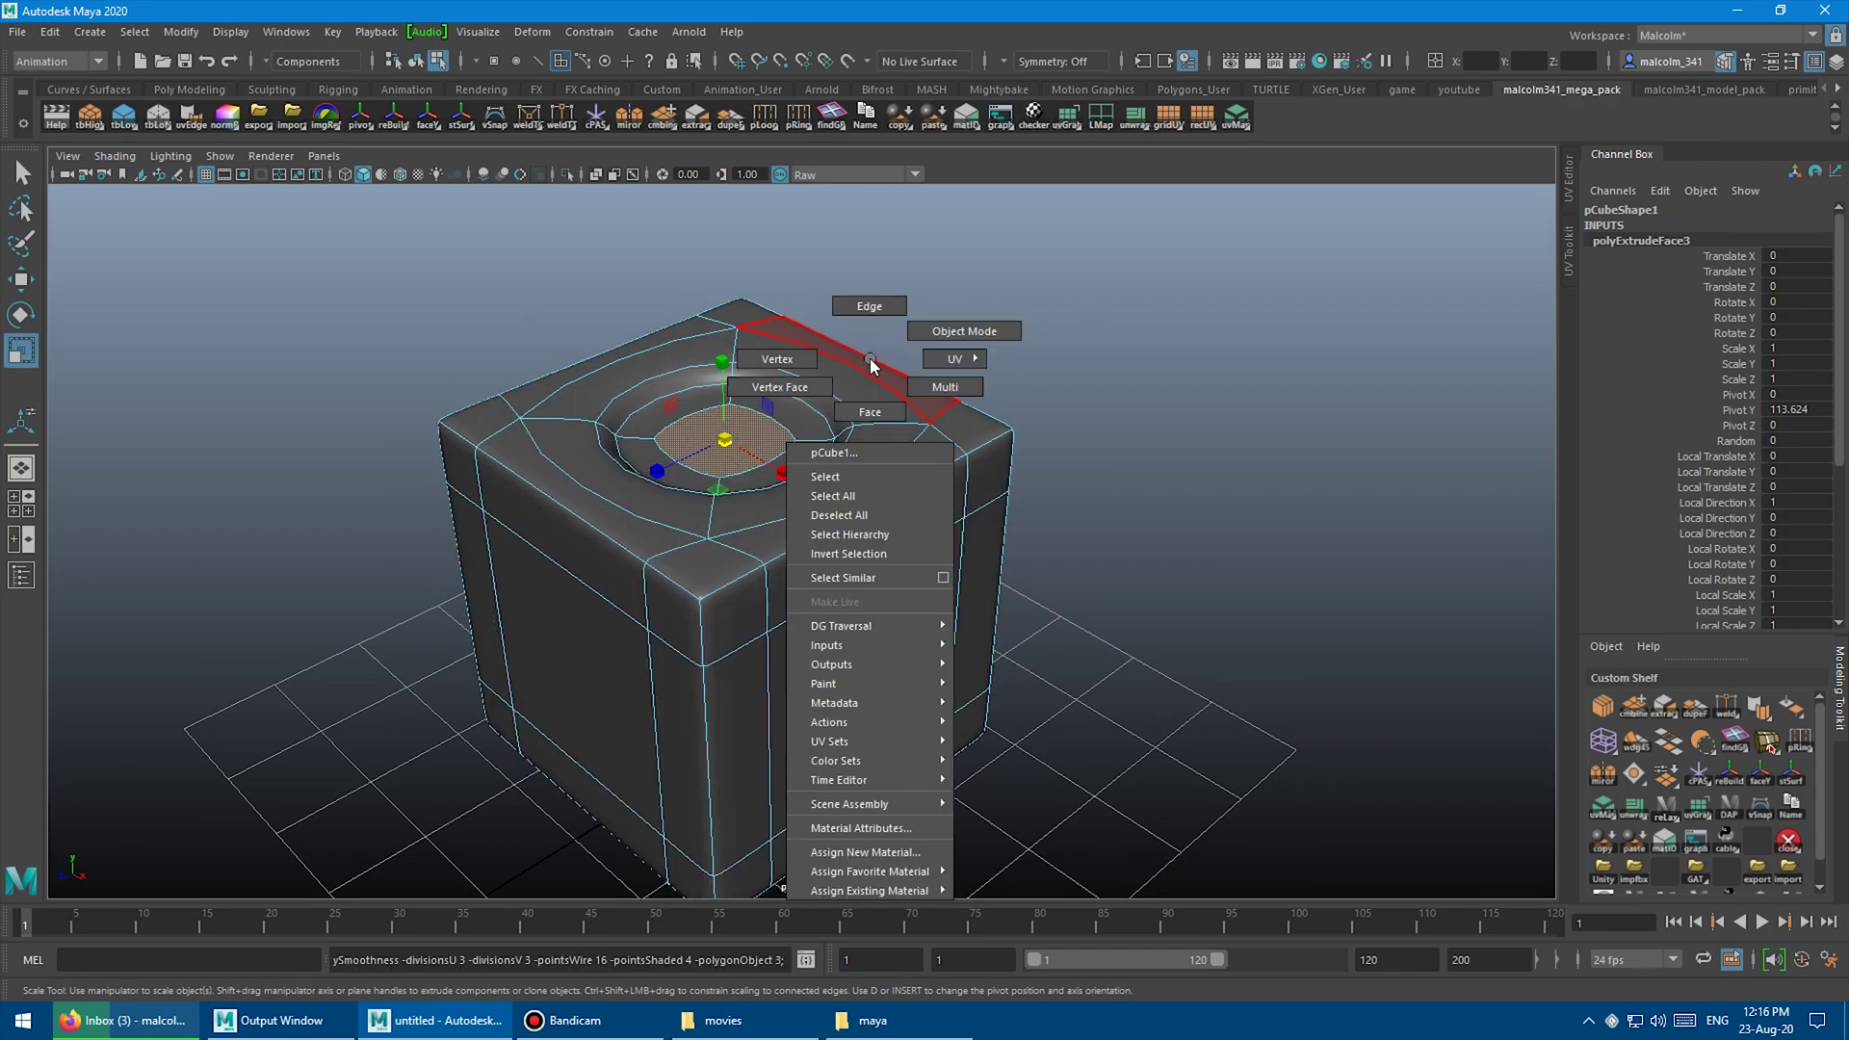
click(920, 338)
click(991, 322)
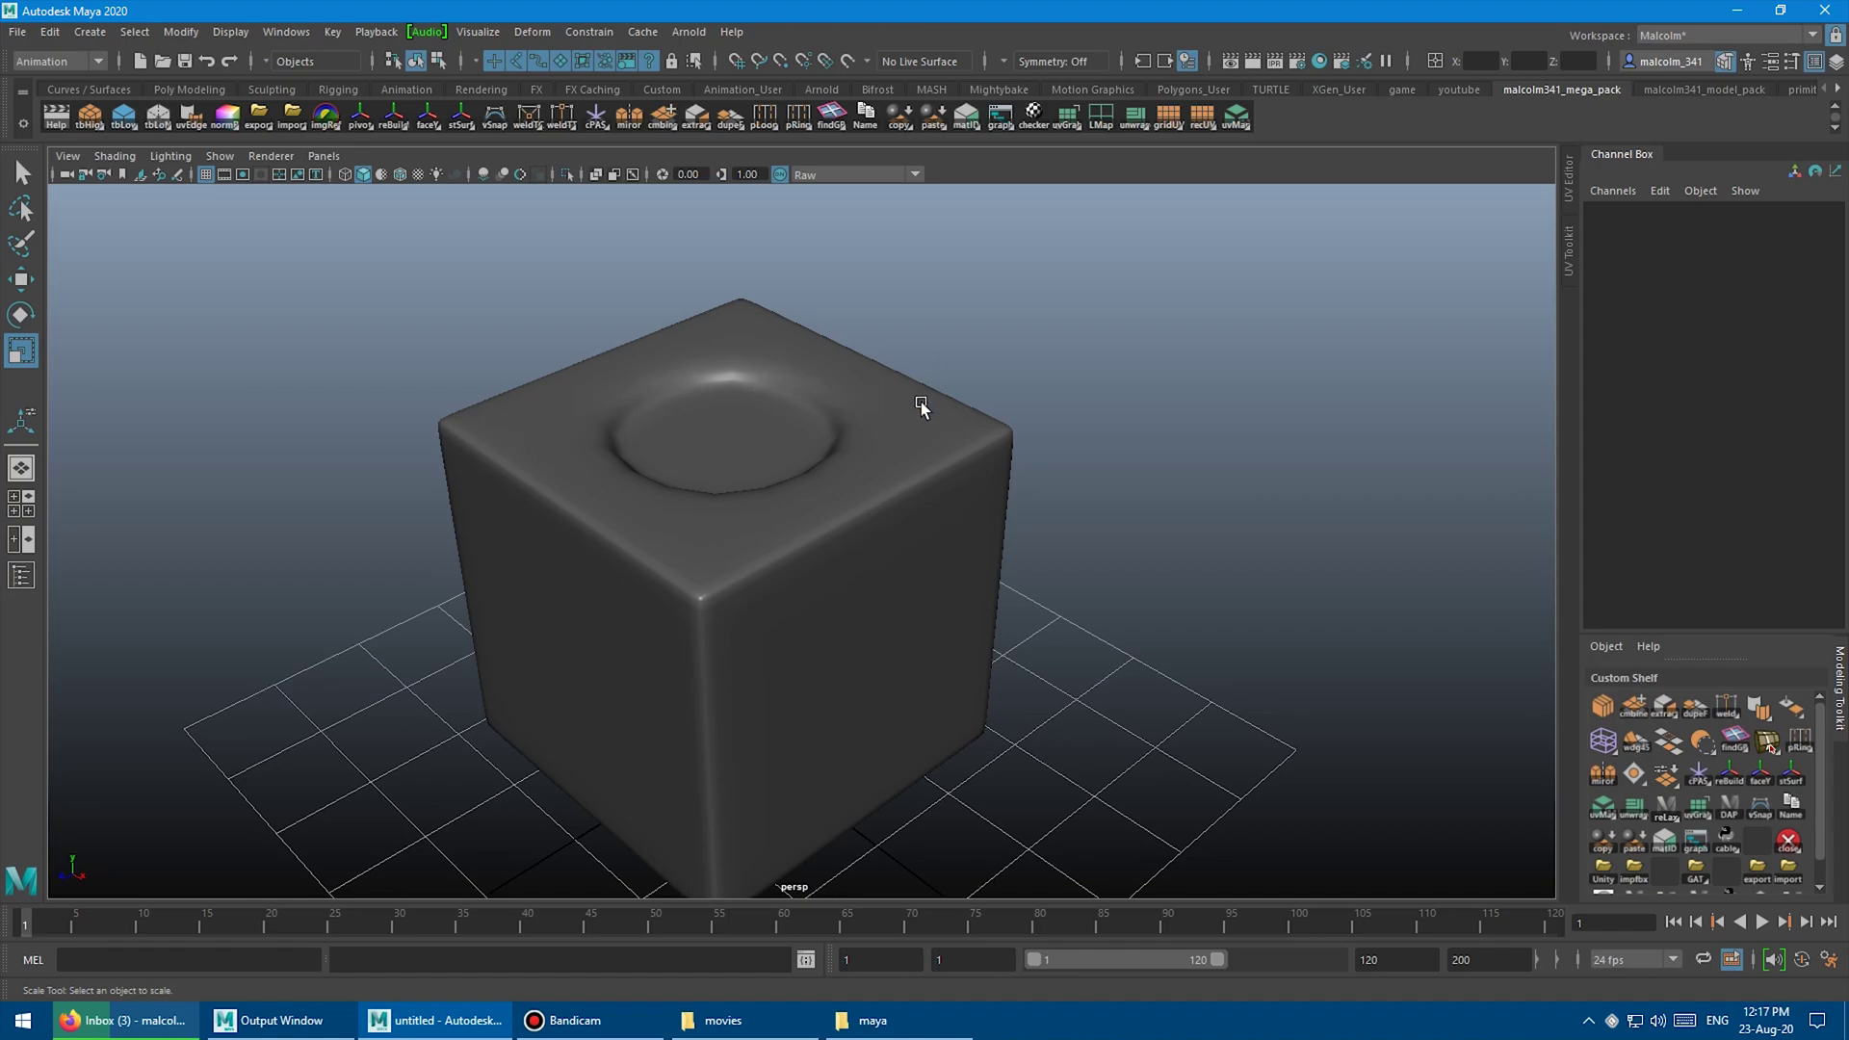
Show the cube unsmoothed, orbit to view the top slot, and enable Wireframe on Shaded.
click(921, 402)
key(1)
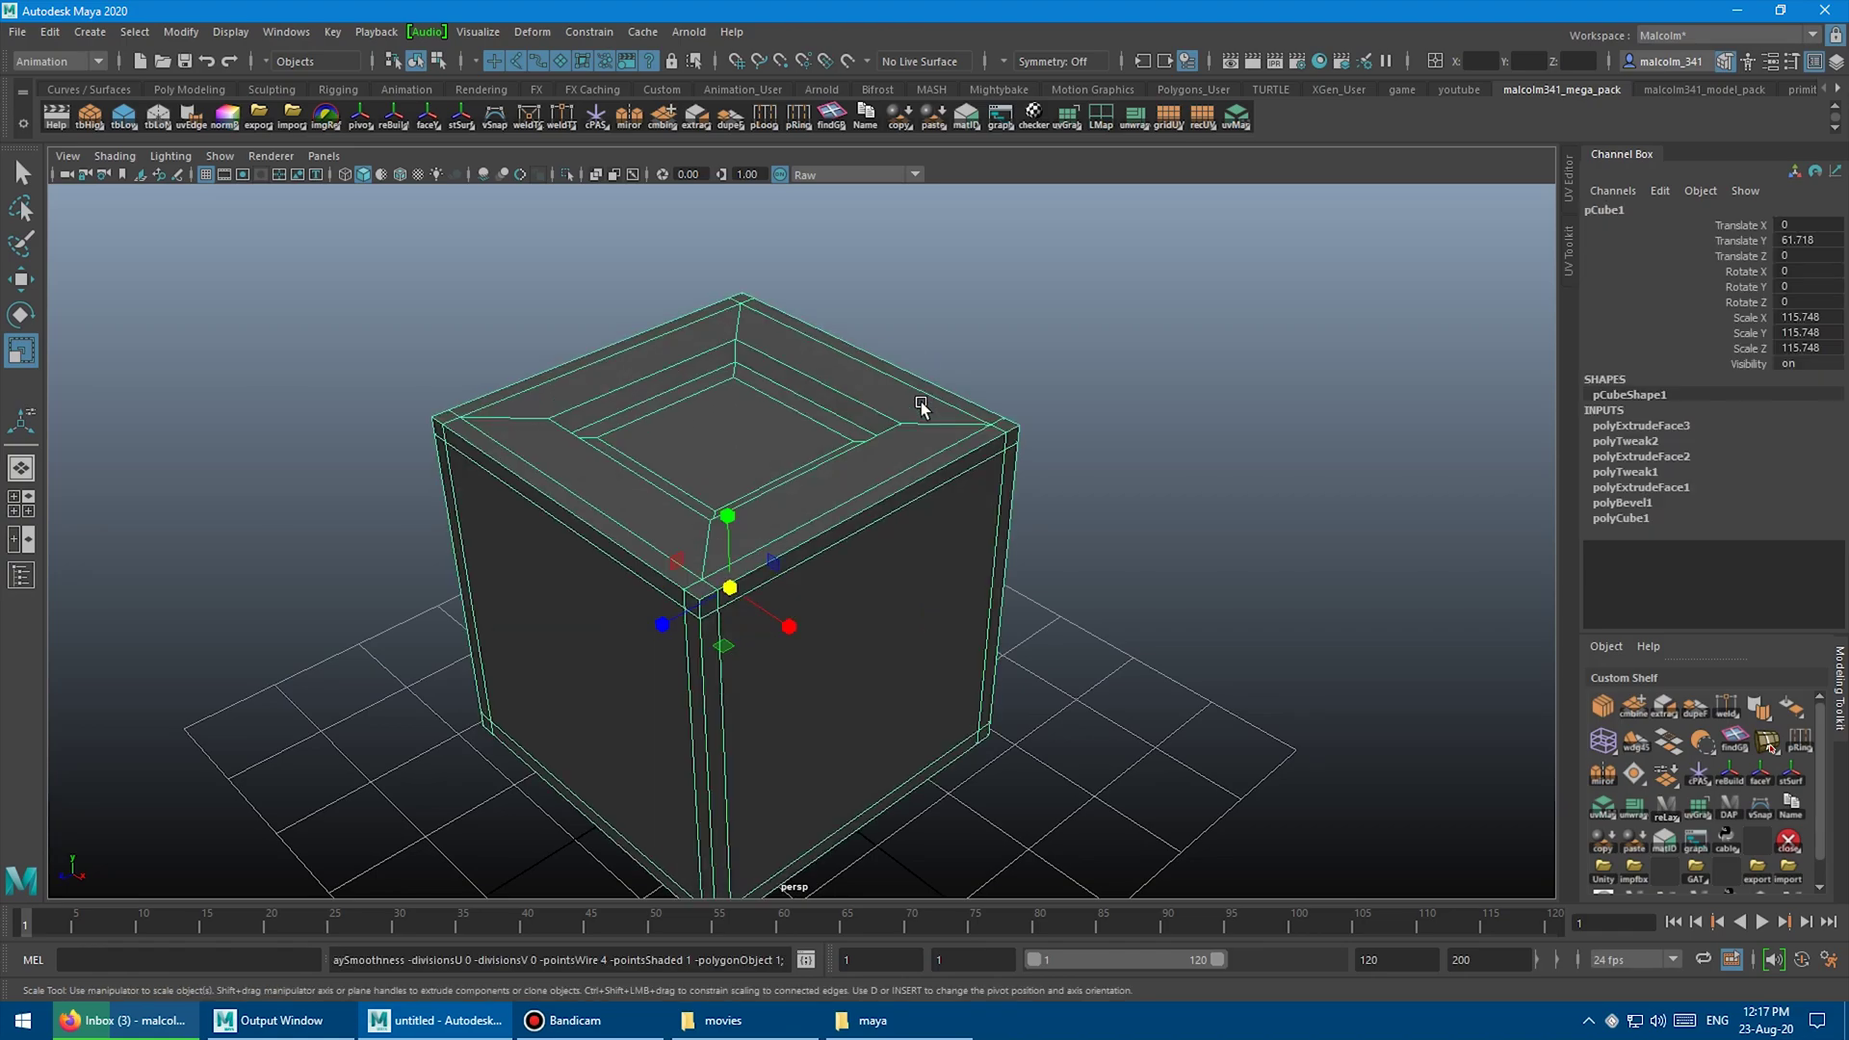
click(979, 351)
alt+right_drag(1027, 342, 764, 334)
mouse_move(764, 335)
alt+mouse_down()
mouse_move(805, 333)
mouse_move(767, 363)
mouse_move(796, 327)
alt+mouse_up()
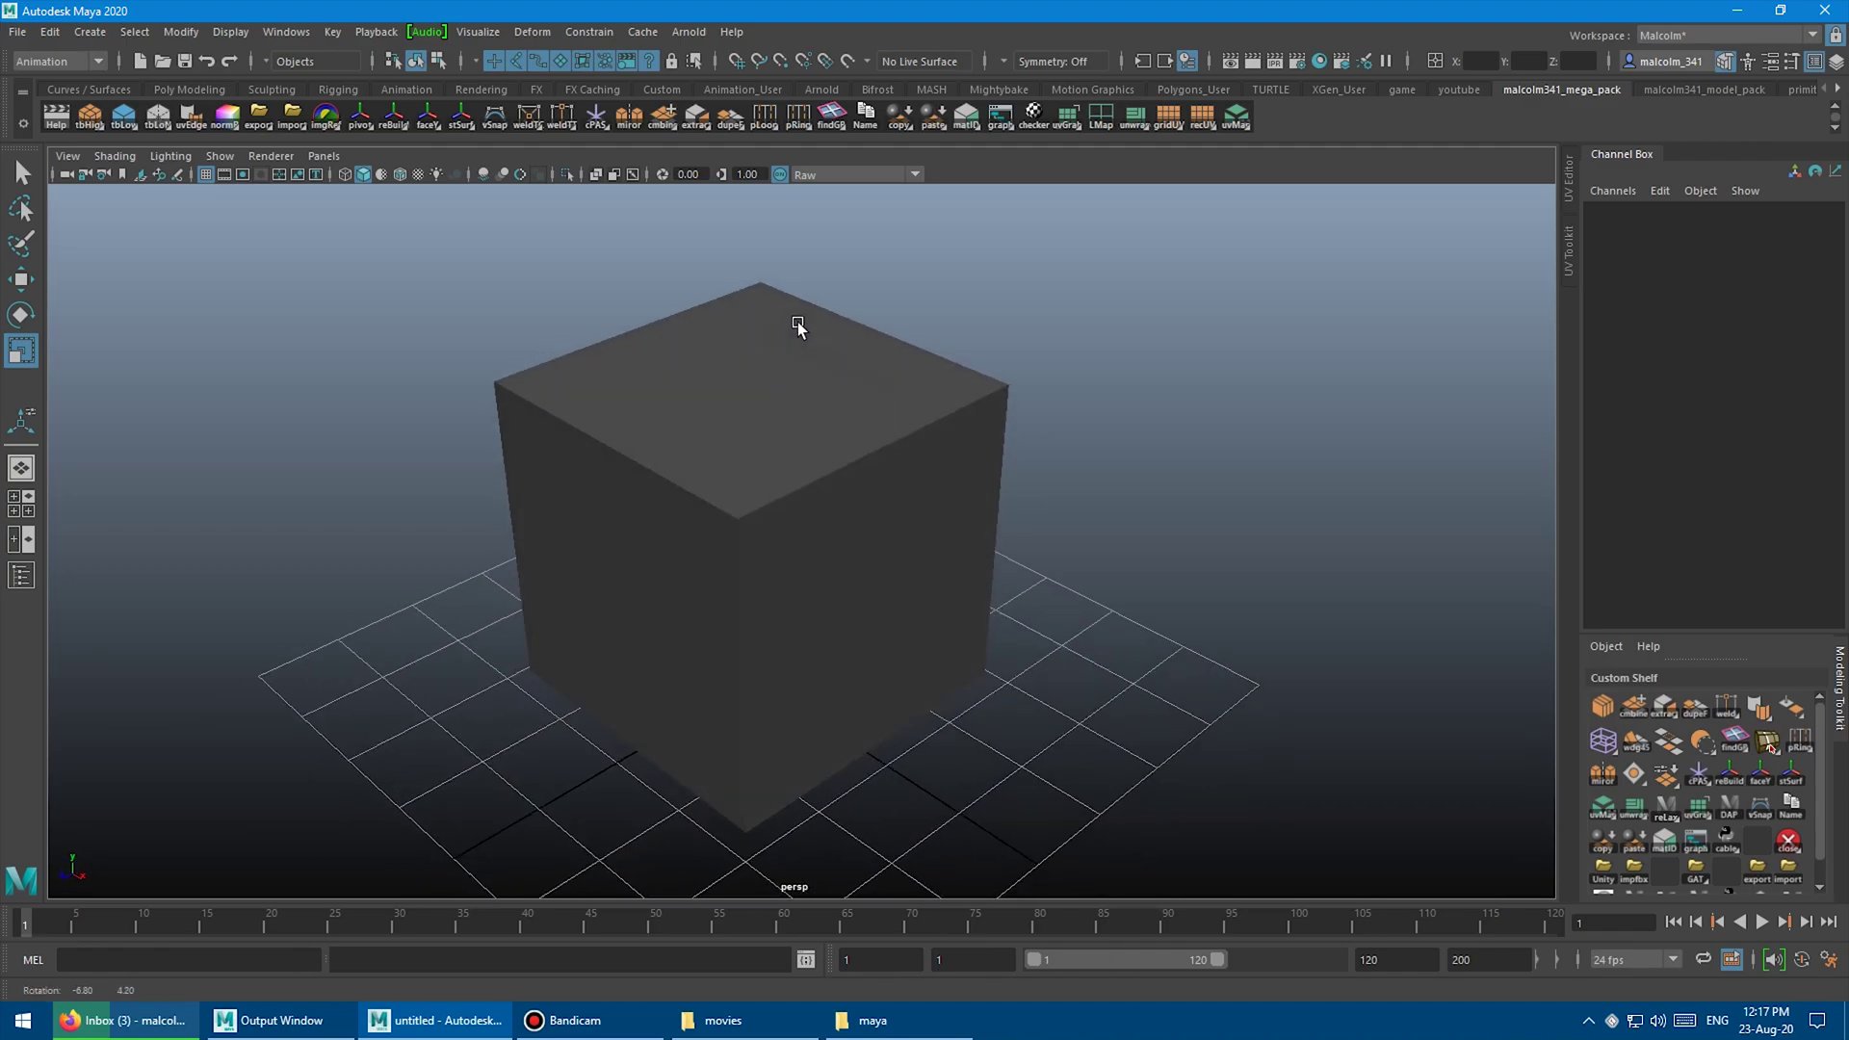
mouse_move(718, 396)
alt+mouse_down()
mouse_move(706, 380)
mouse_move(685, 400)
mouse_move(699, 414)
mouse_move(687, 363)
mouse_move(669, 400)
mouse_move(747, 376)
mouse_move(722, 392)
mouse_move(717, 377)
mouse_move(730, 392)
alt+mouse_up()
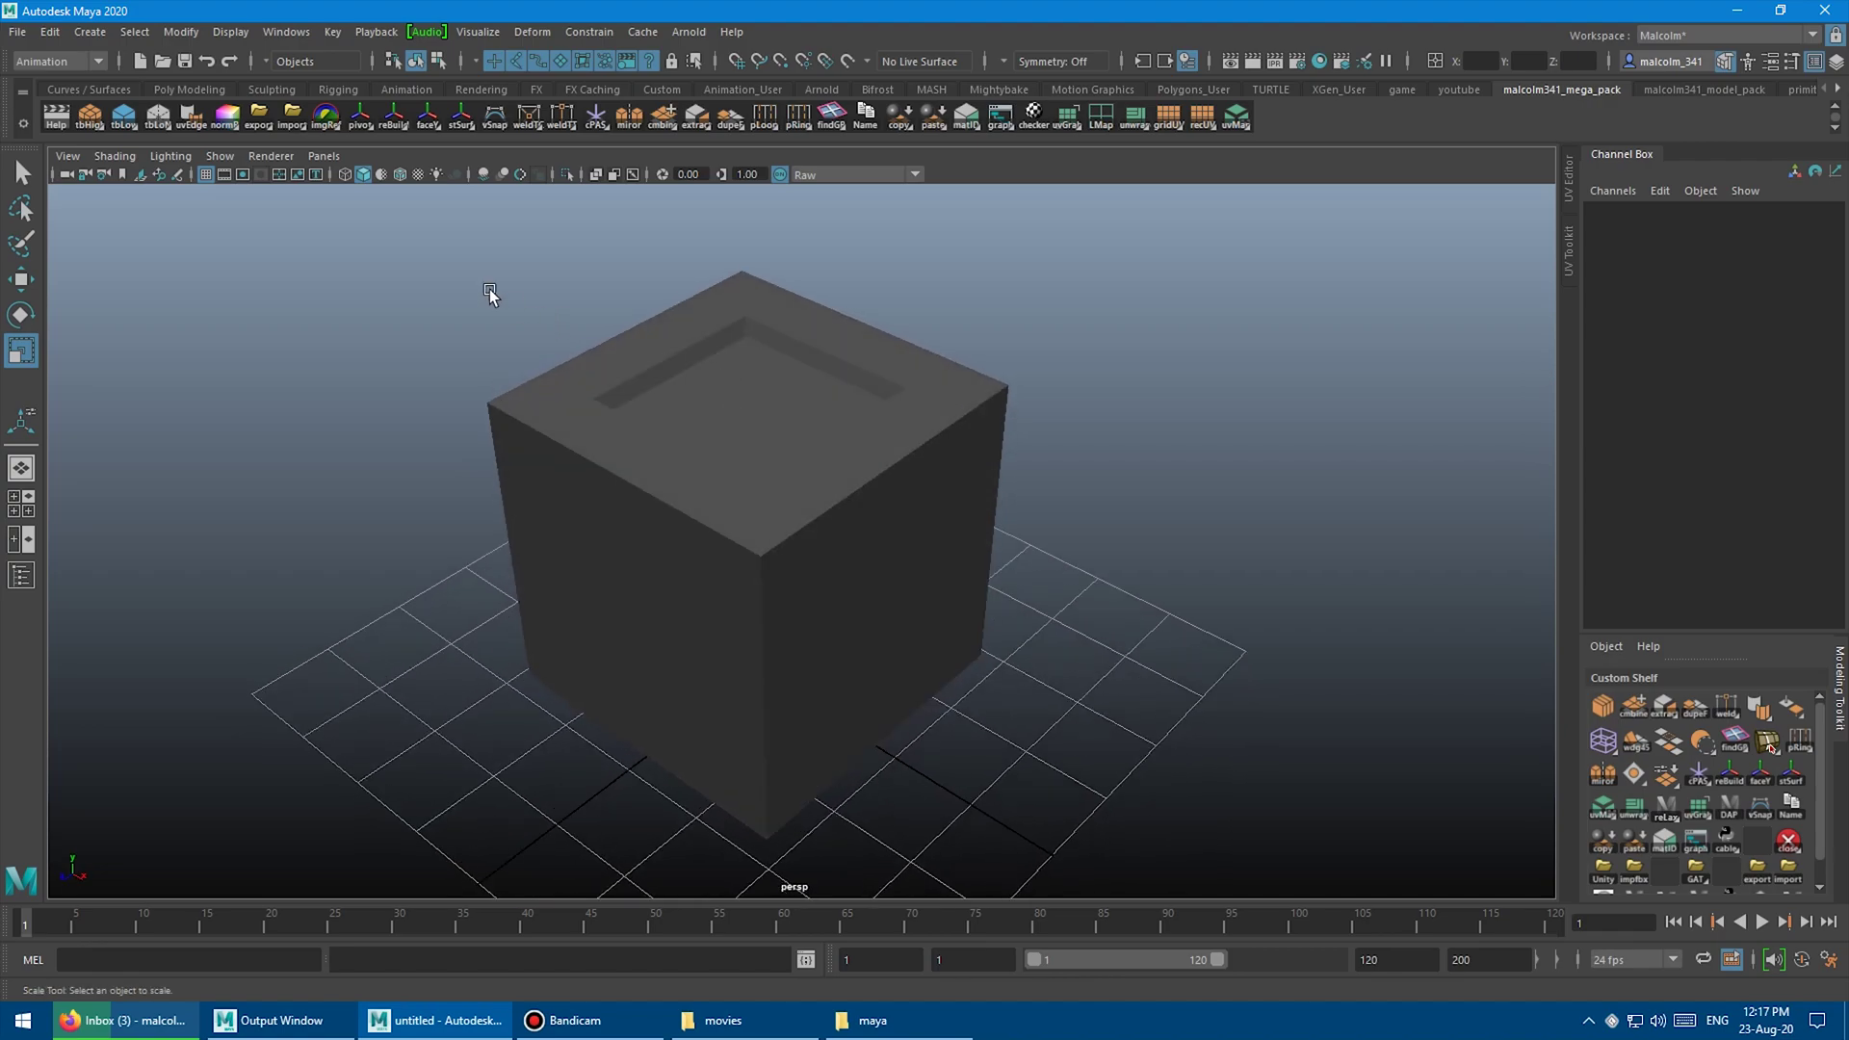
click(400, 176)
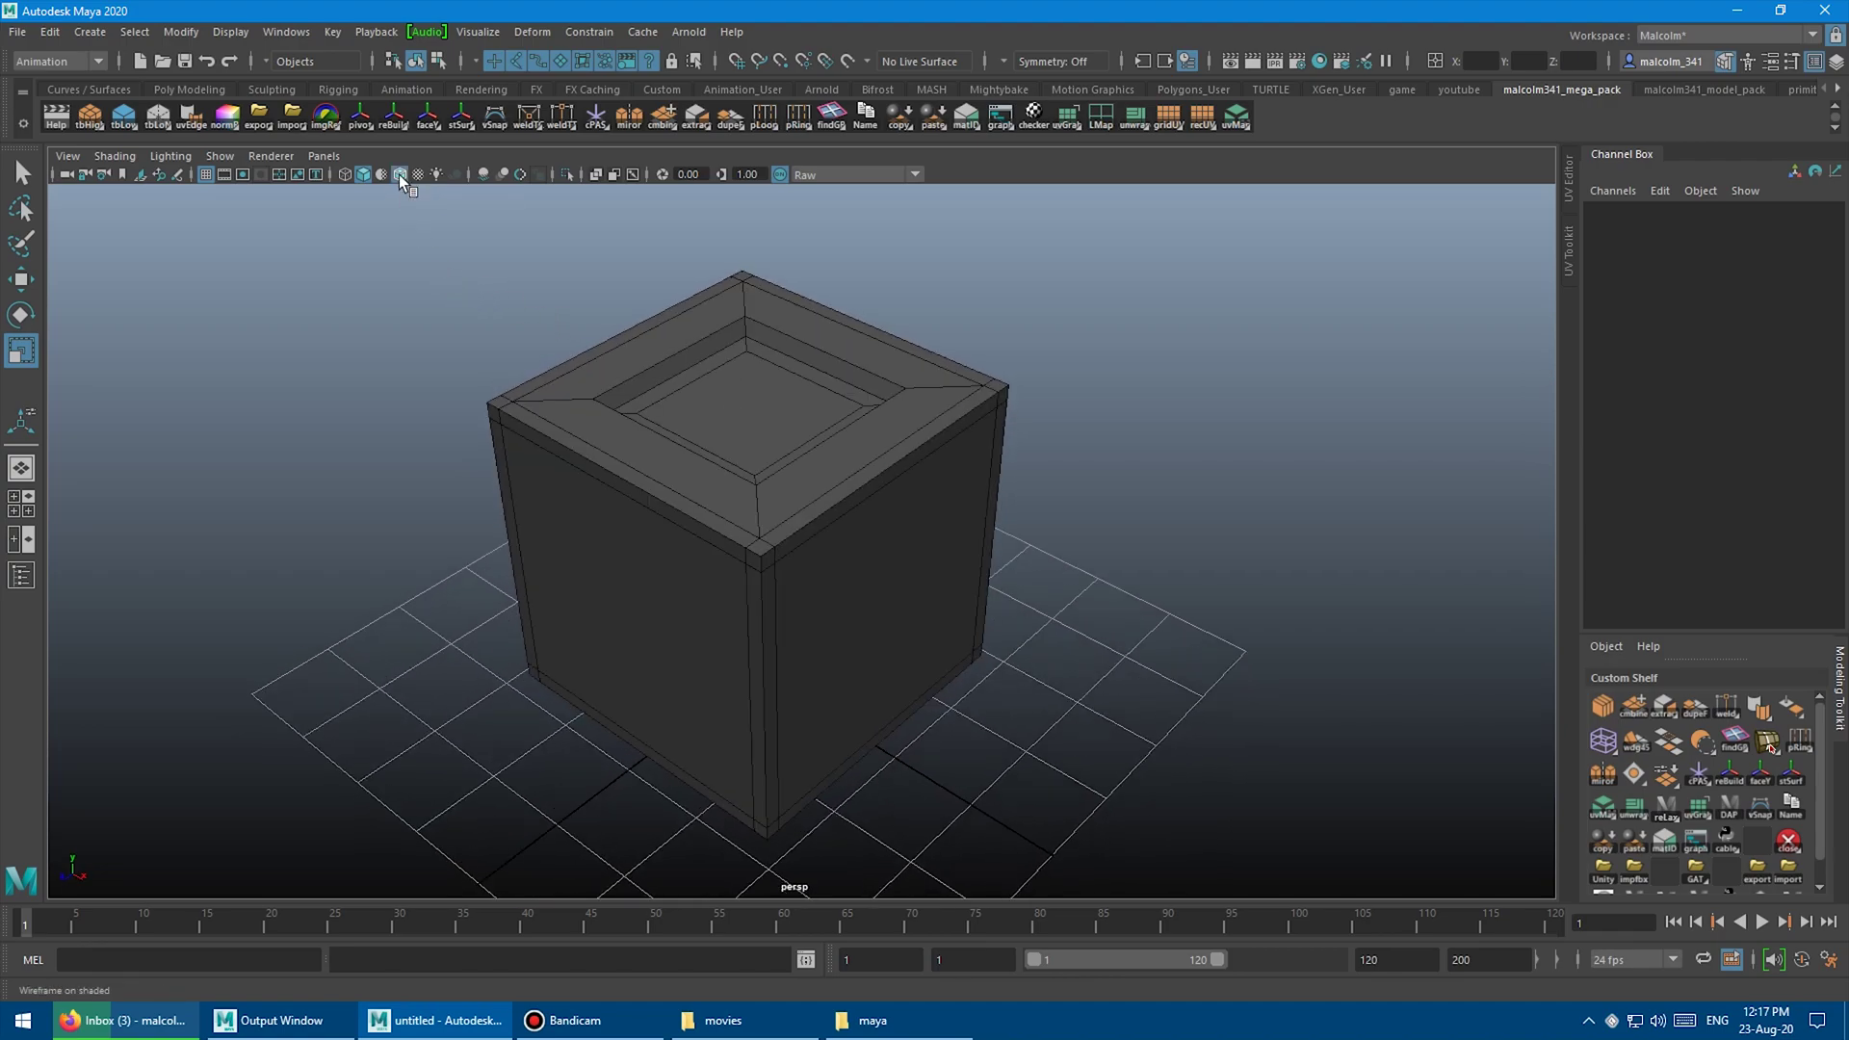
mouse_move(465, 312)
alt+mouse_down()
mouse_move(449, 284)
mouse_move(583, 294)
mouse_move(652, 348)
alt+mouse_up()
Select the cube and cycle its display through smooth with cage, fully smoothed, and low-poly.
click(651, 347)
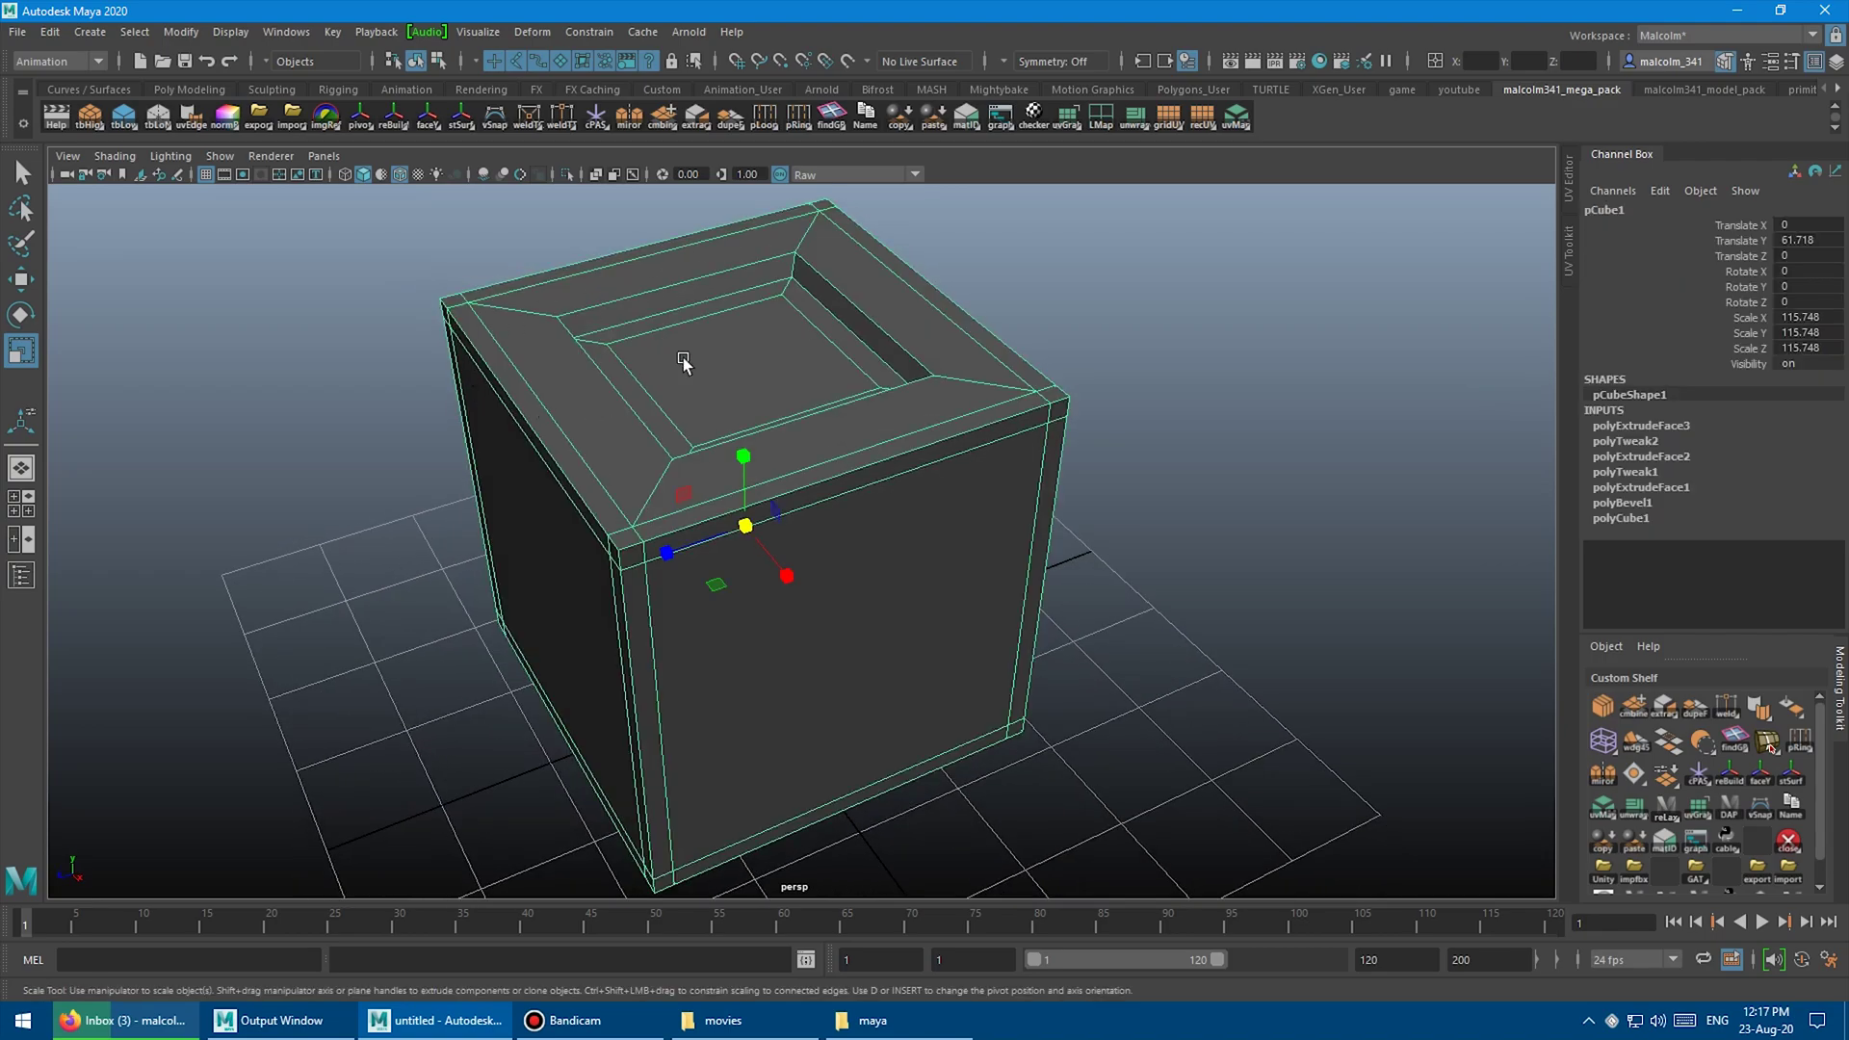
alt+right_drag(661, 353, 616, 346)
alt+drag(615, 346, 697, 363)
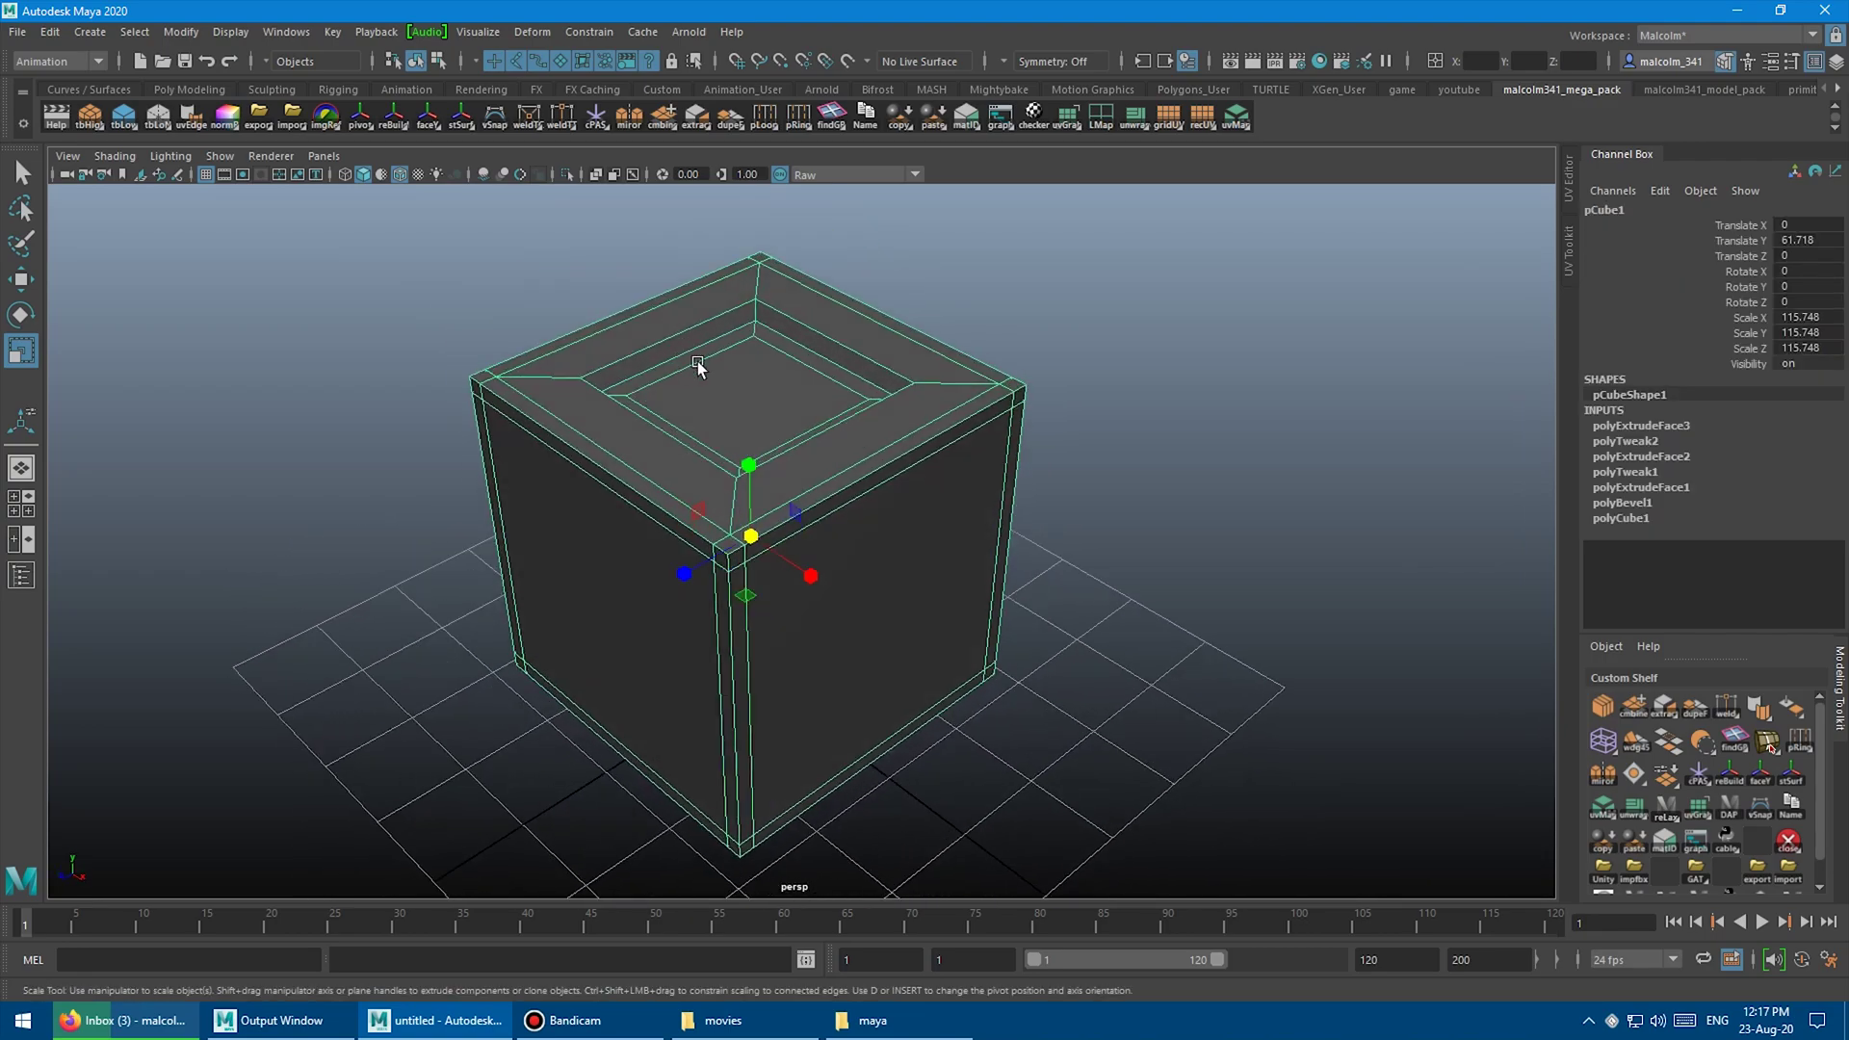
key(2)
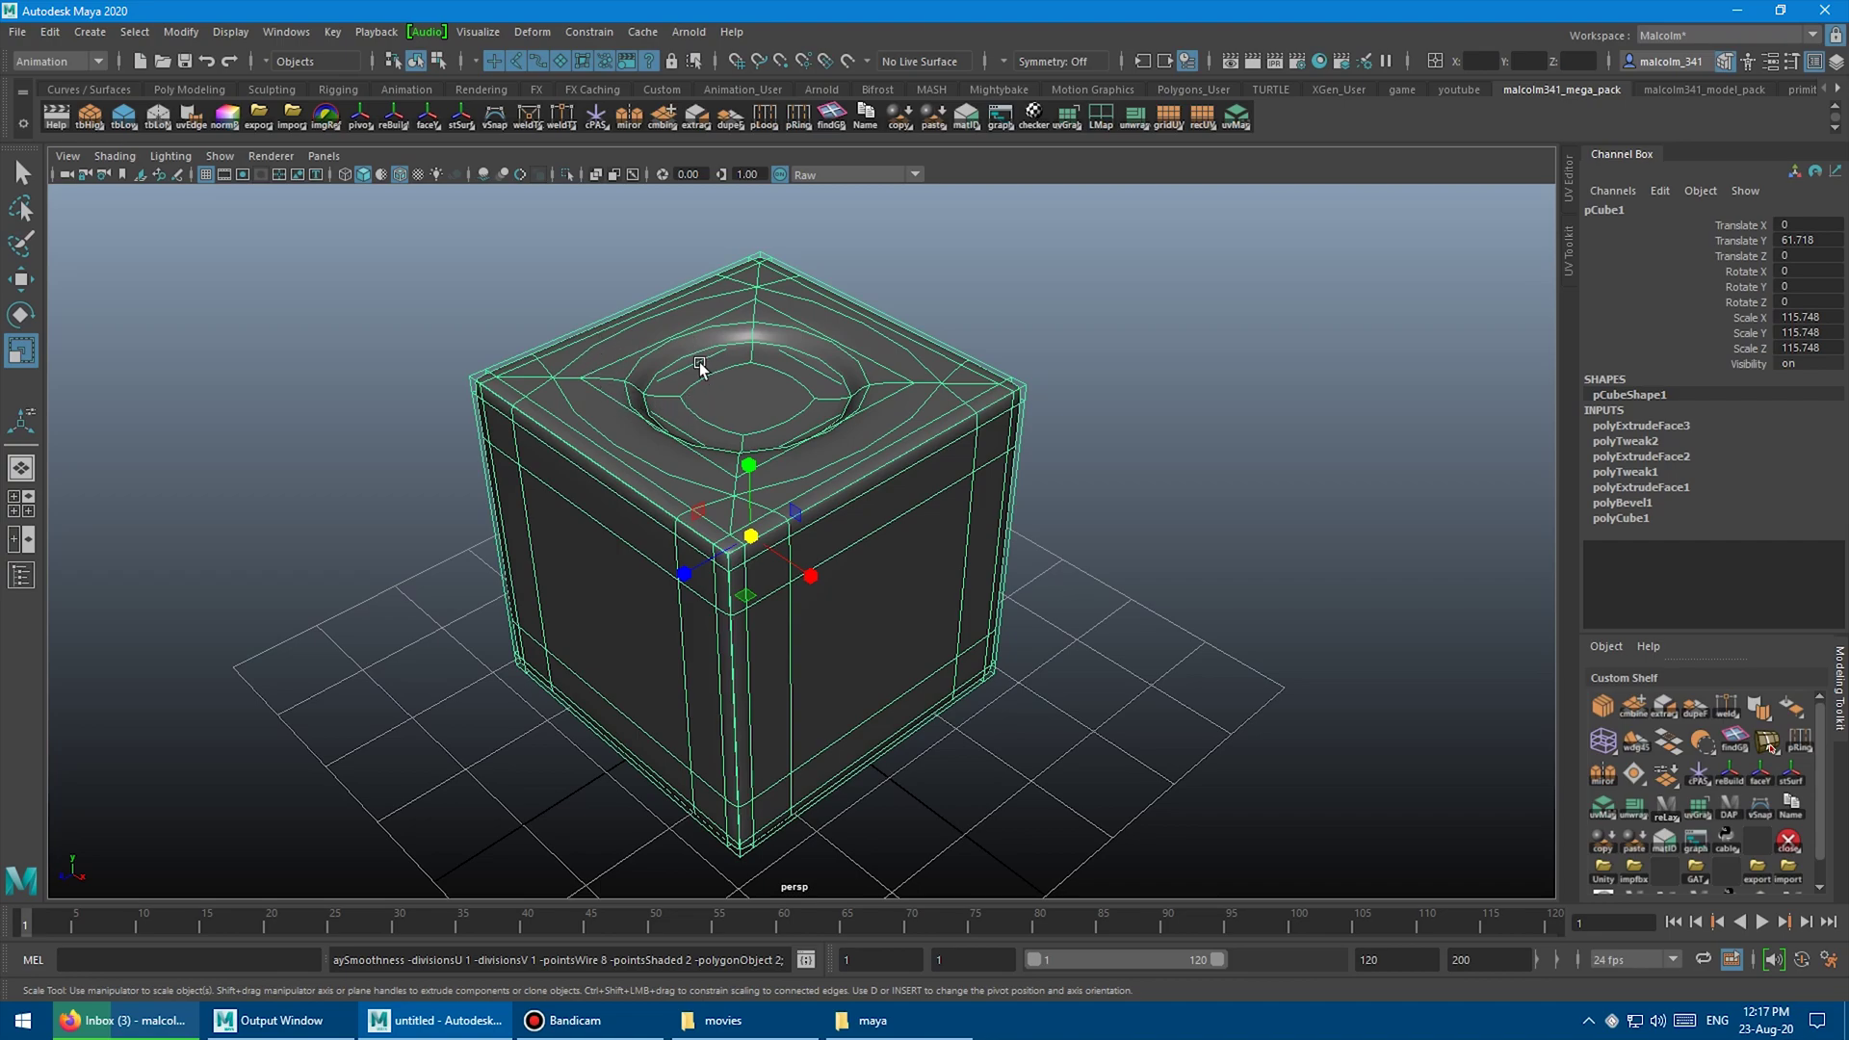
key(3)
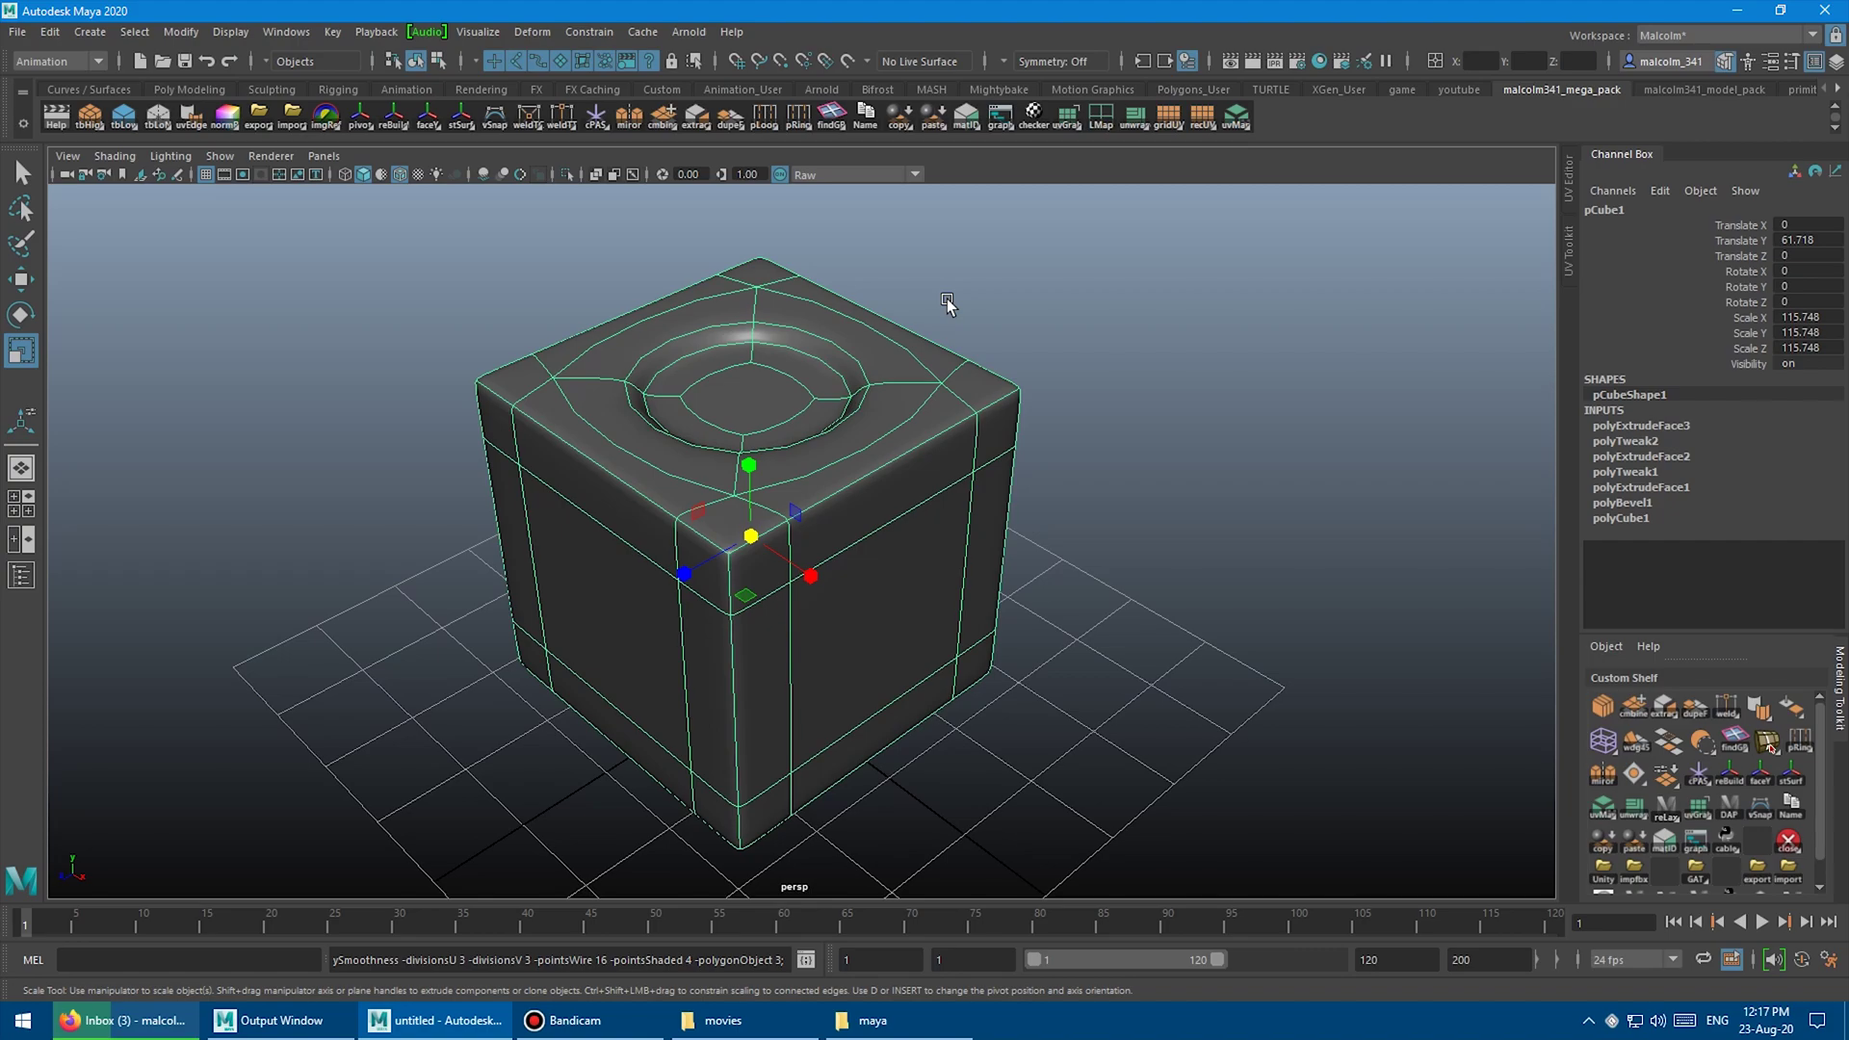
key(1)
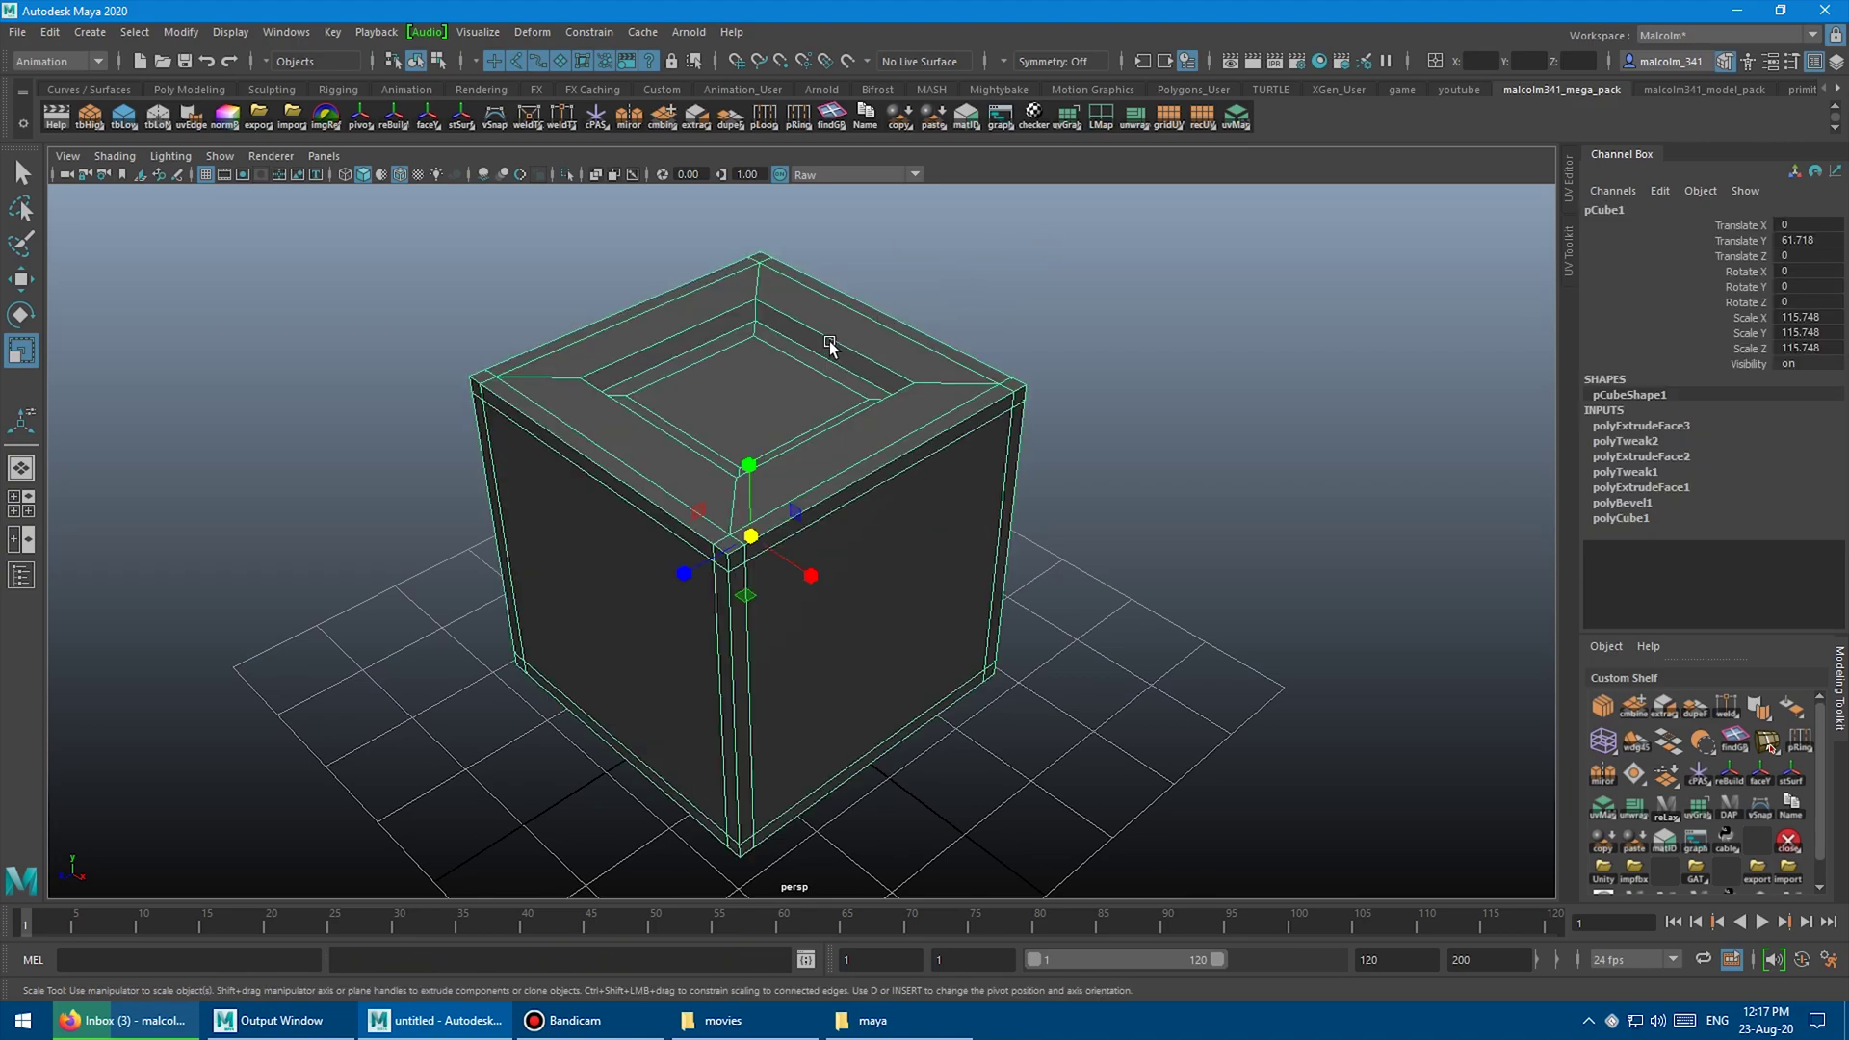
Select the inner top vertices and preview the cube smoothed with cage, then without cage.
right_drag(840, 329, 737, 337)
drag(569, 289, 866, 489)
right_drag(833, 342, 911, 311)
key(2)
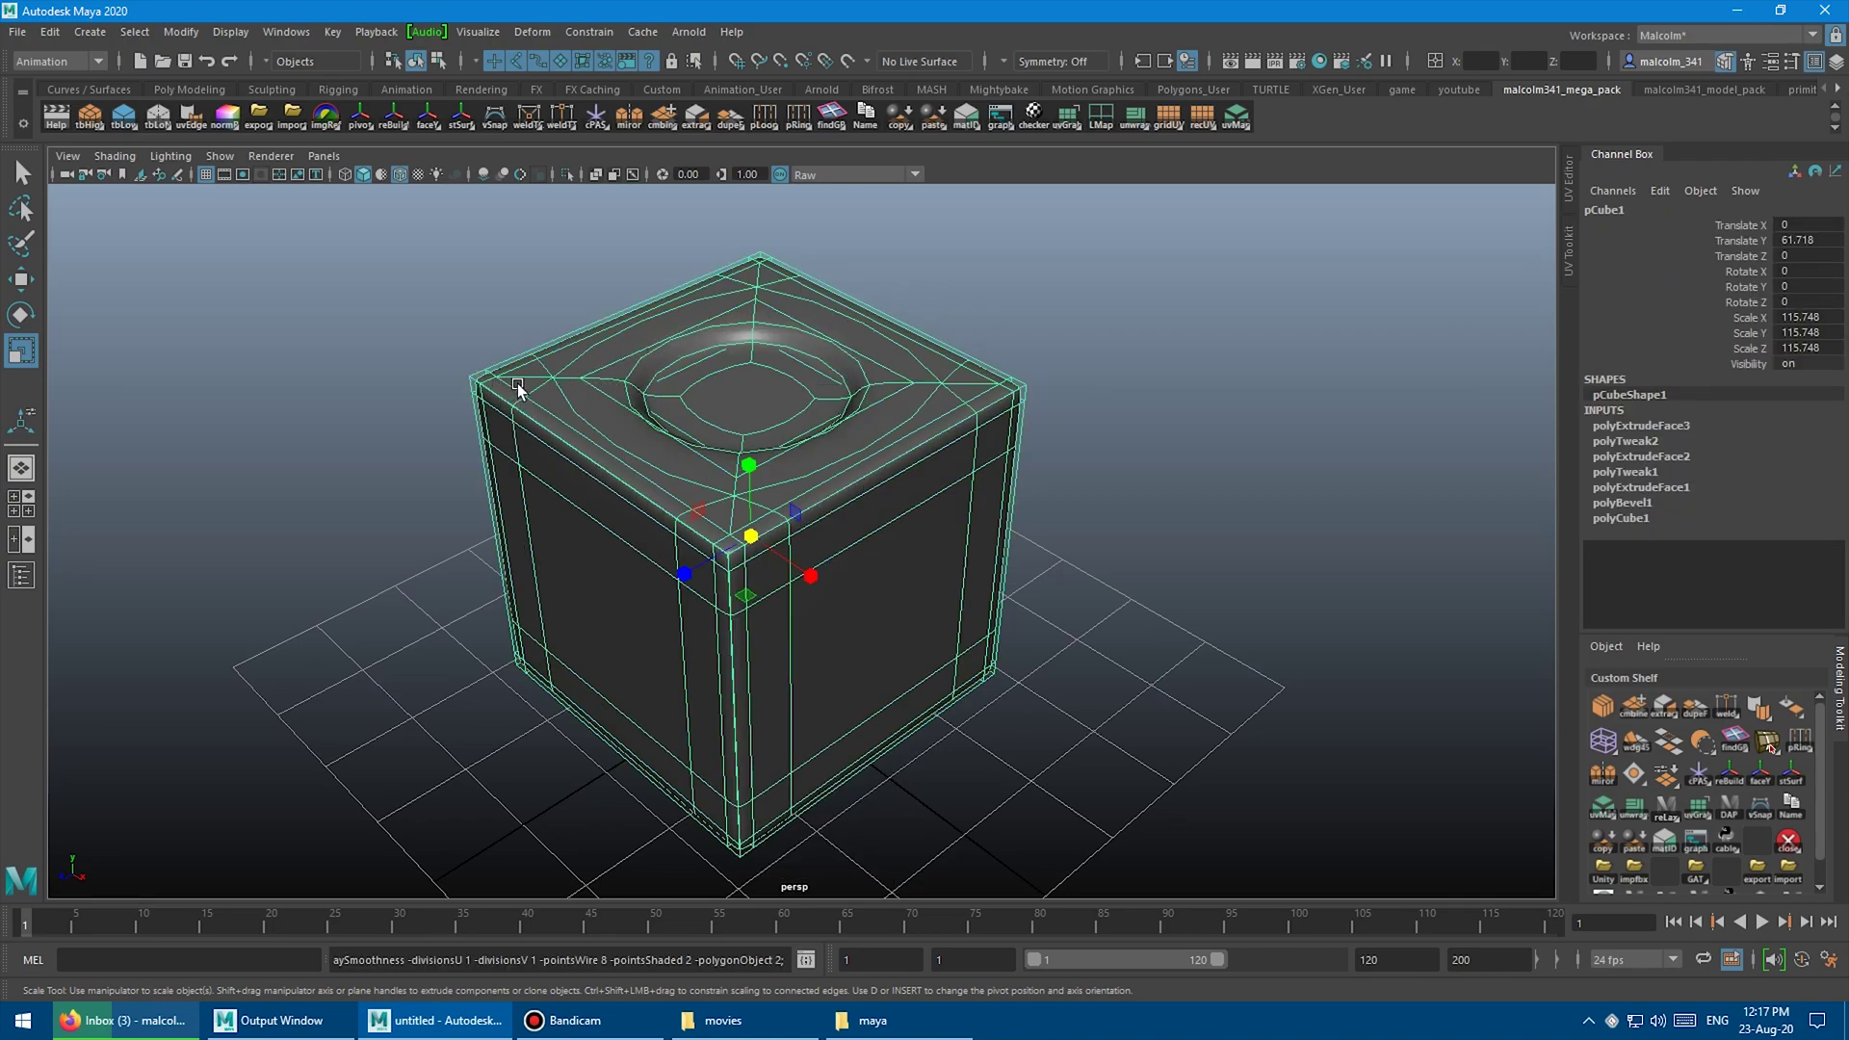
key(3)
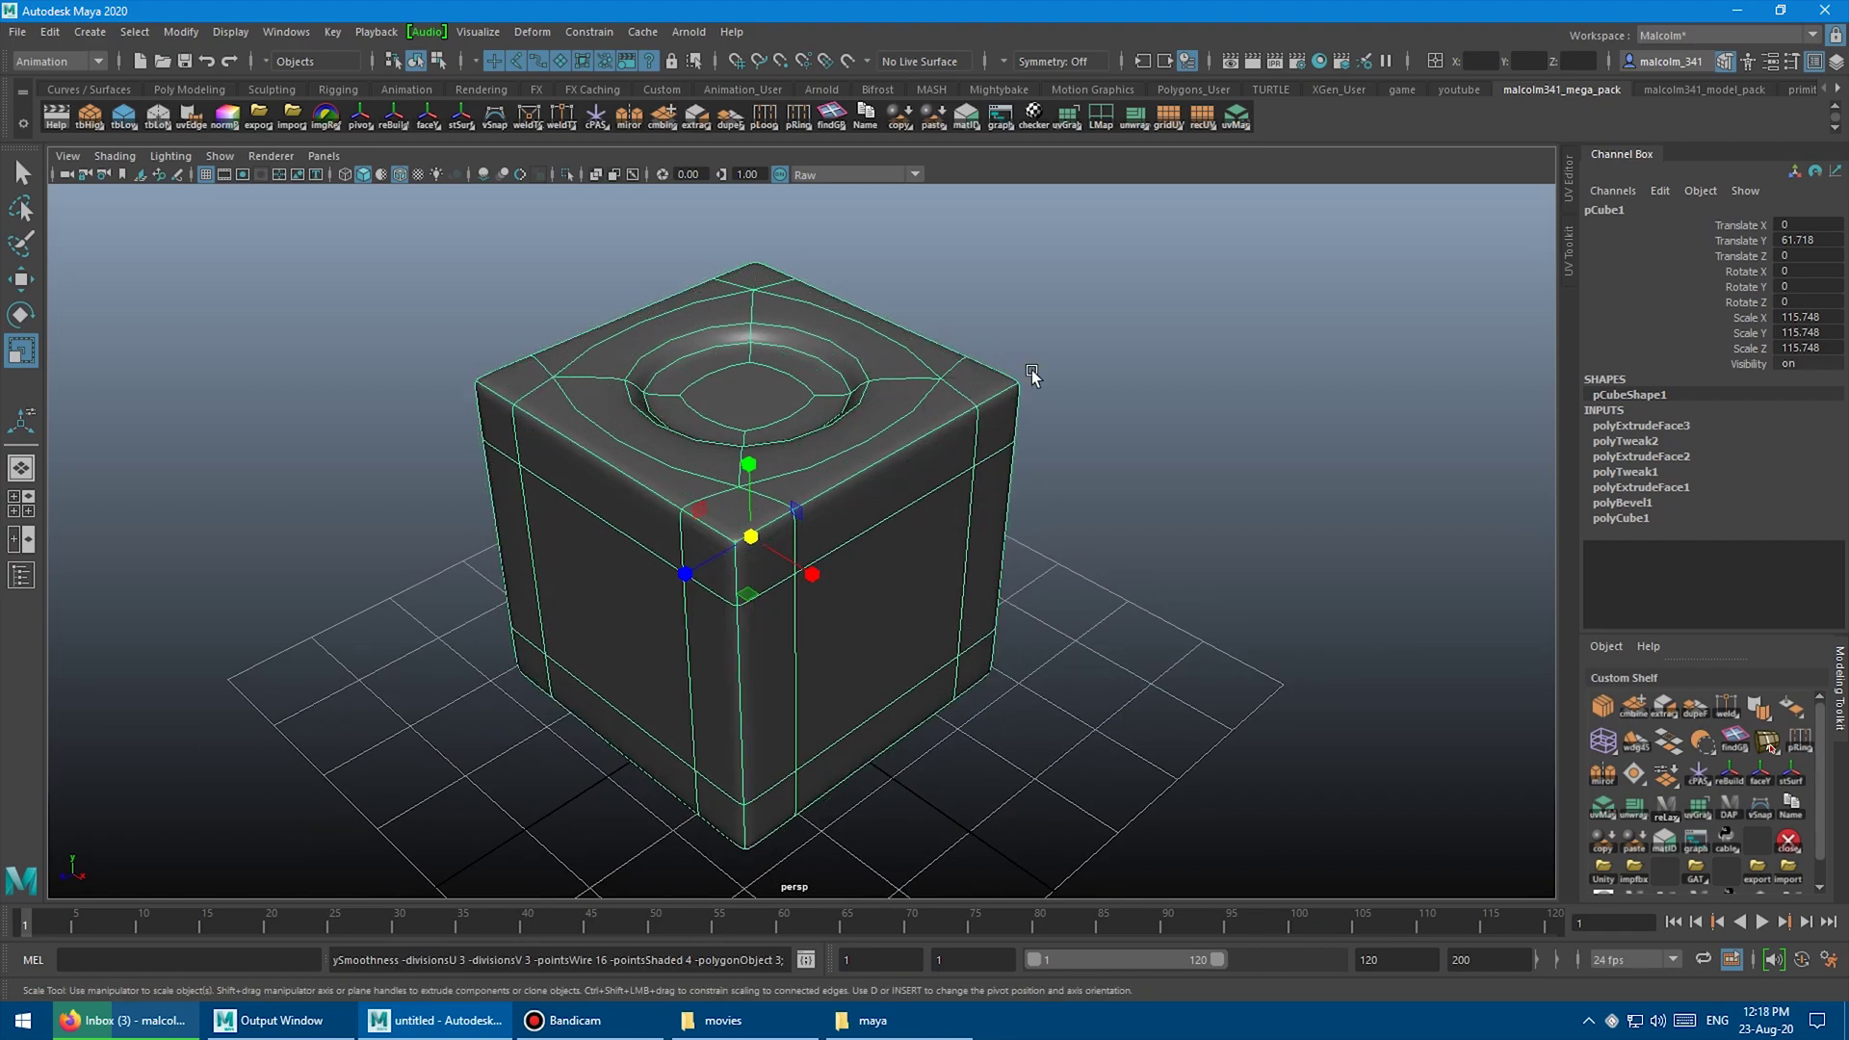
click(1137, 314)
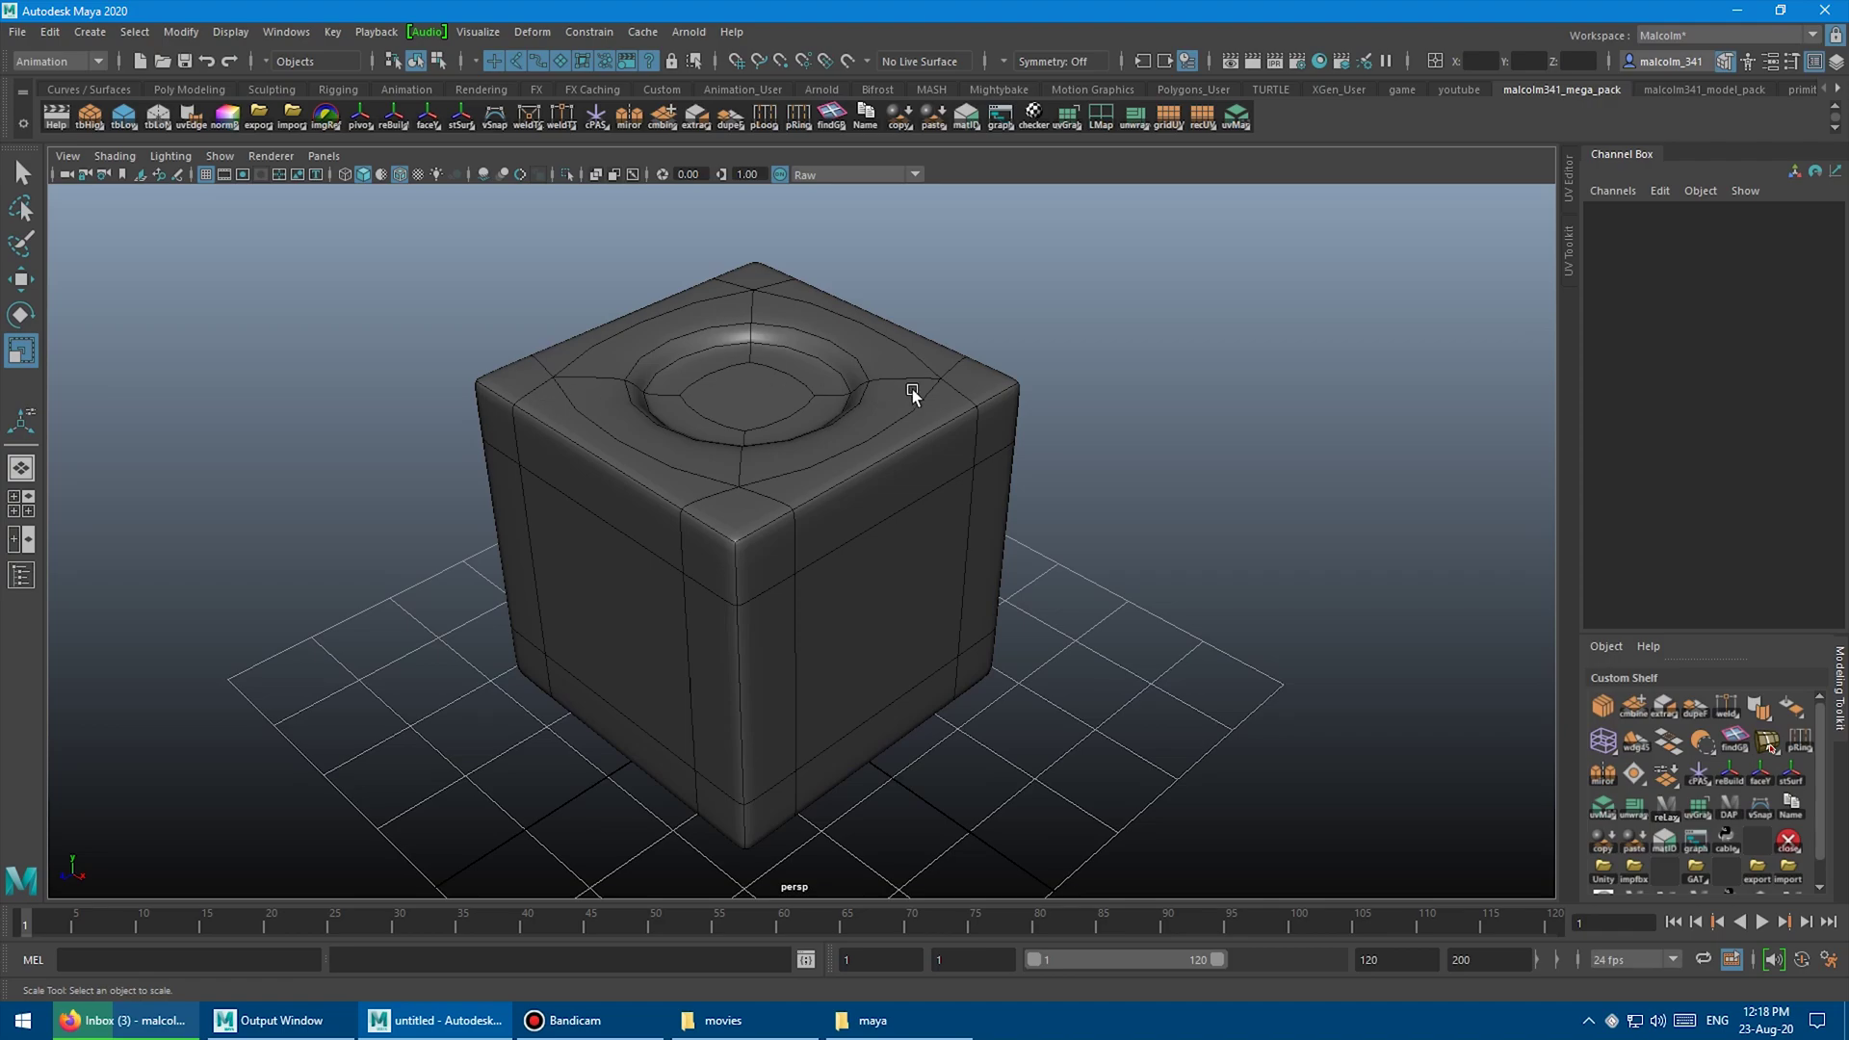
Toggle Wireframe on Shaded off and back on while orbiting the smoothed cube.
click(399, 174)
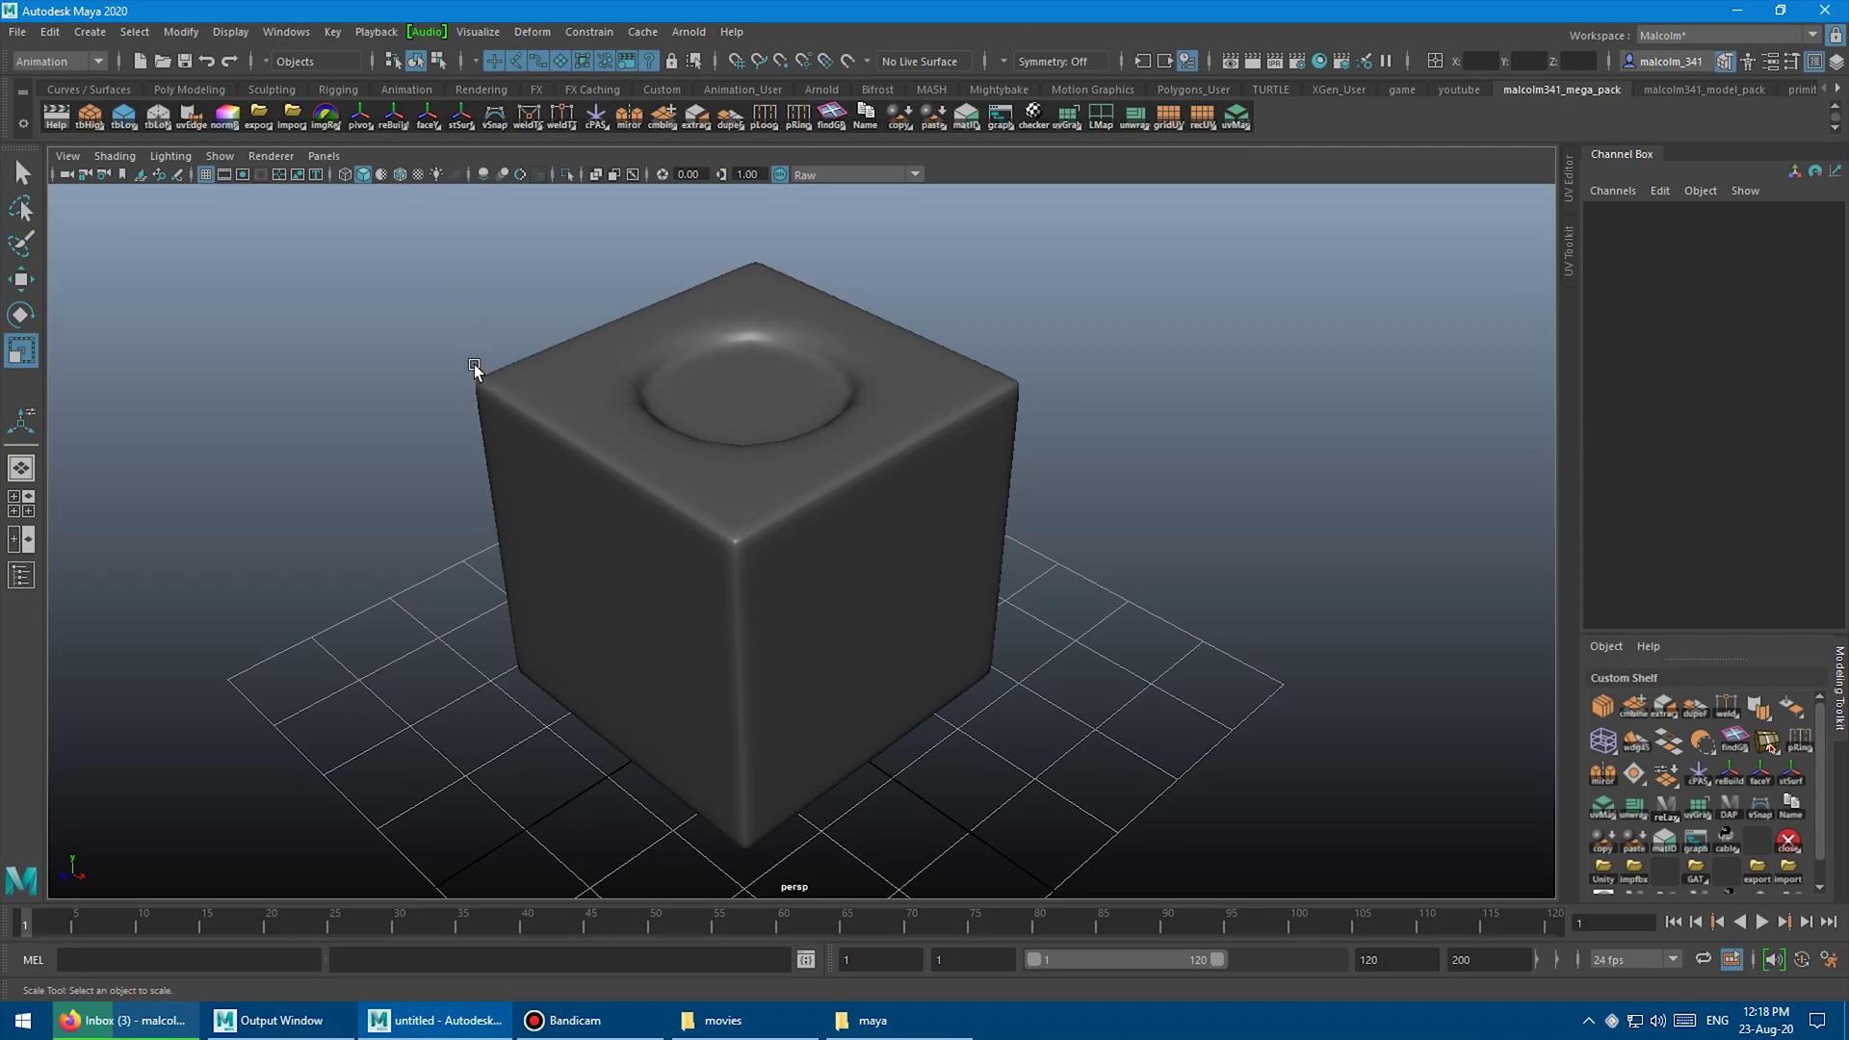
alt+drag(479, 380, 435, 223)
click(400, 174)
mouse_move(533, 317)
alt+mouse_down()
mouse_move(603, 309)
mouse_move(552, 315)
alt+mouse_up()
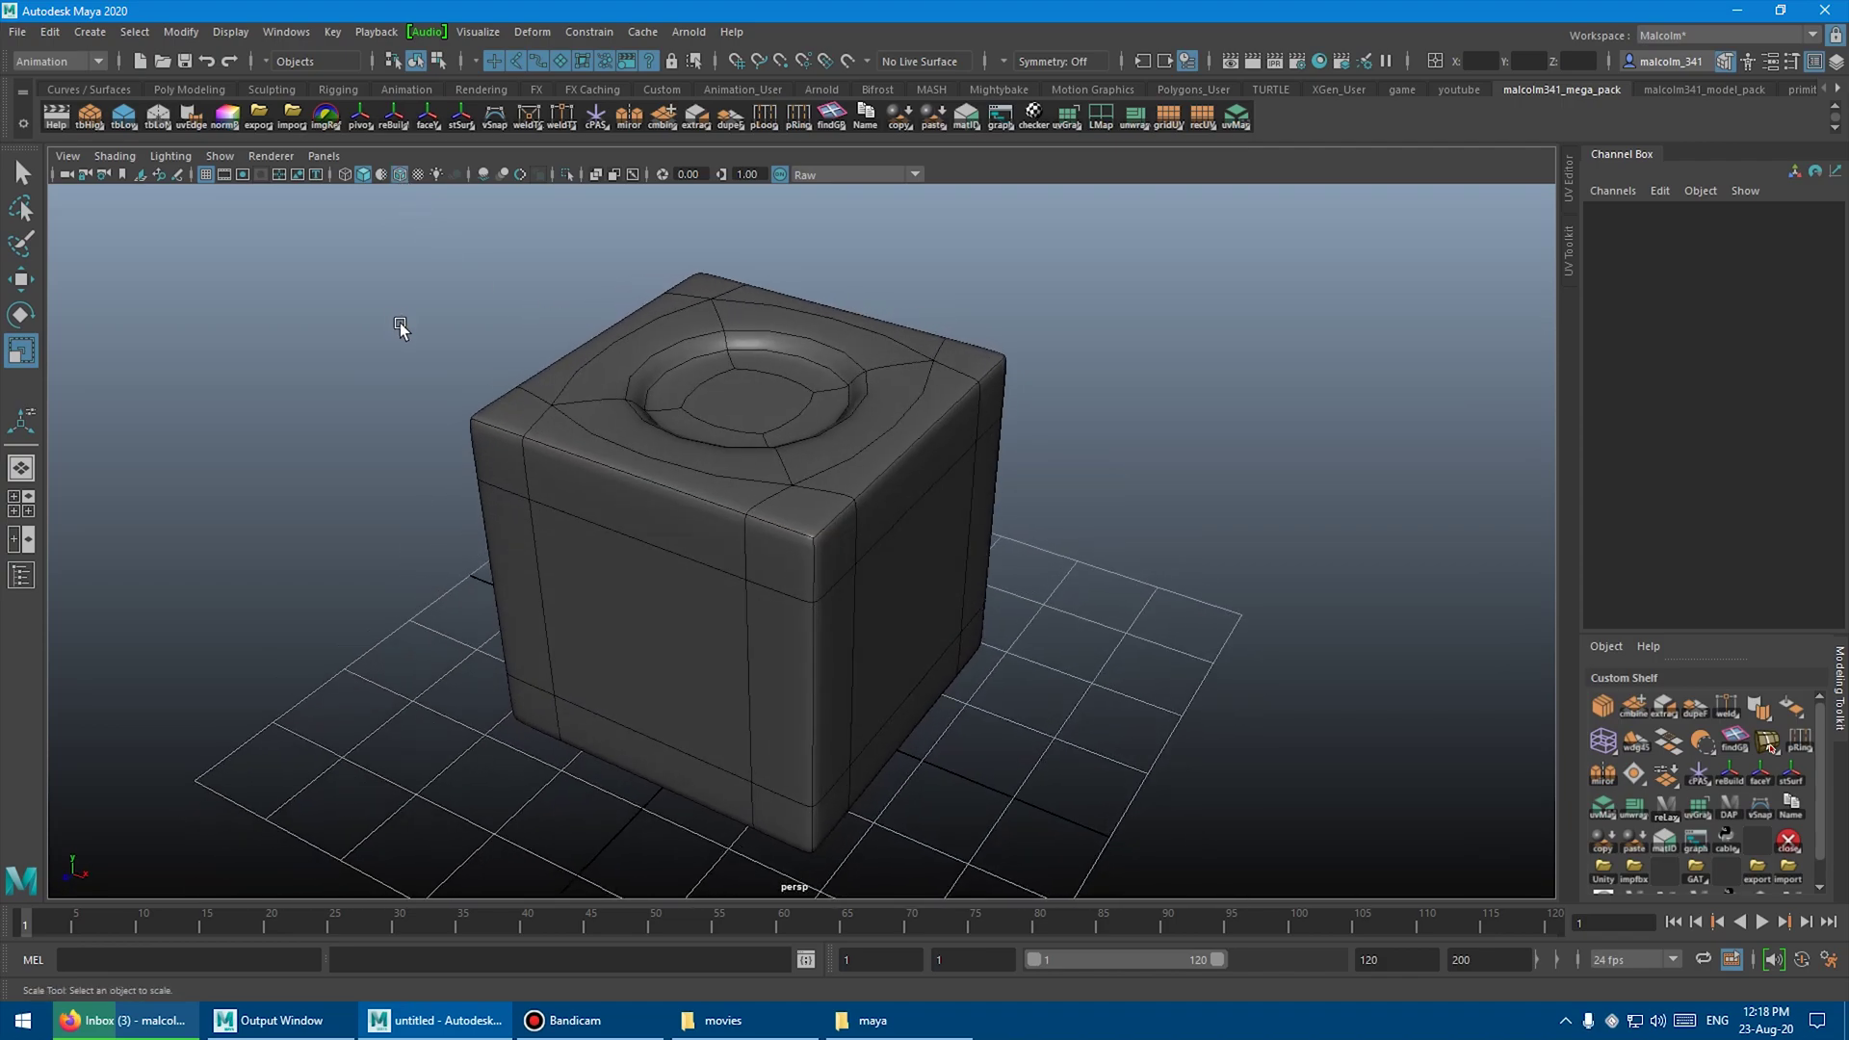
mouse_move(400, 322)
alt+mouse_down()
mouse_move(447, 337)
mouse_move(449, 316)
mouse_move(483, 310)
mouse_move(424, 320)
alt+mouse_up()
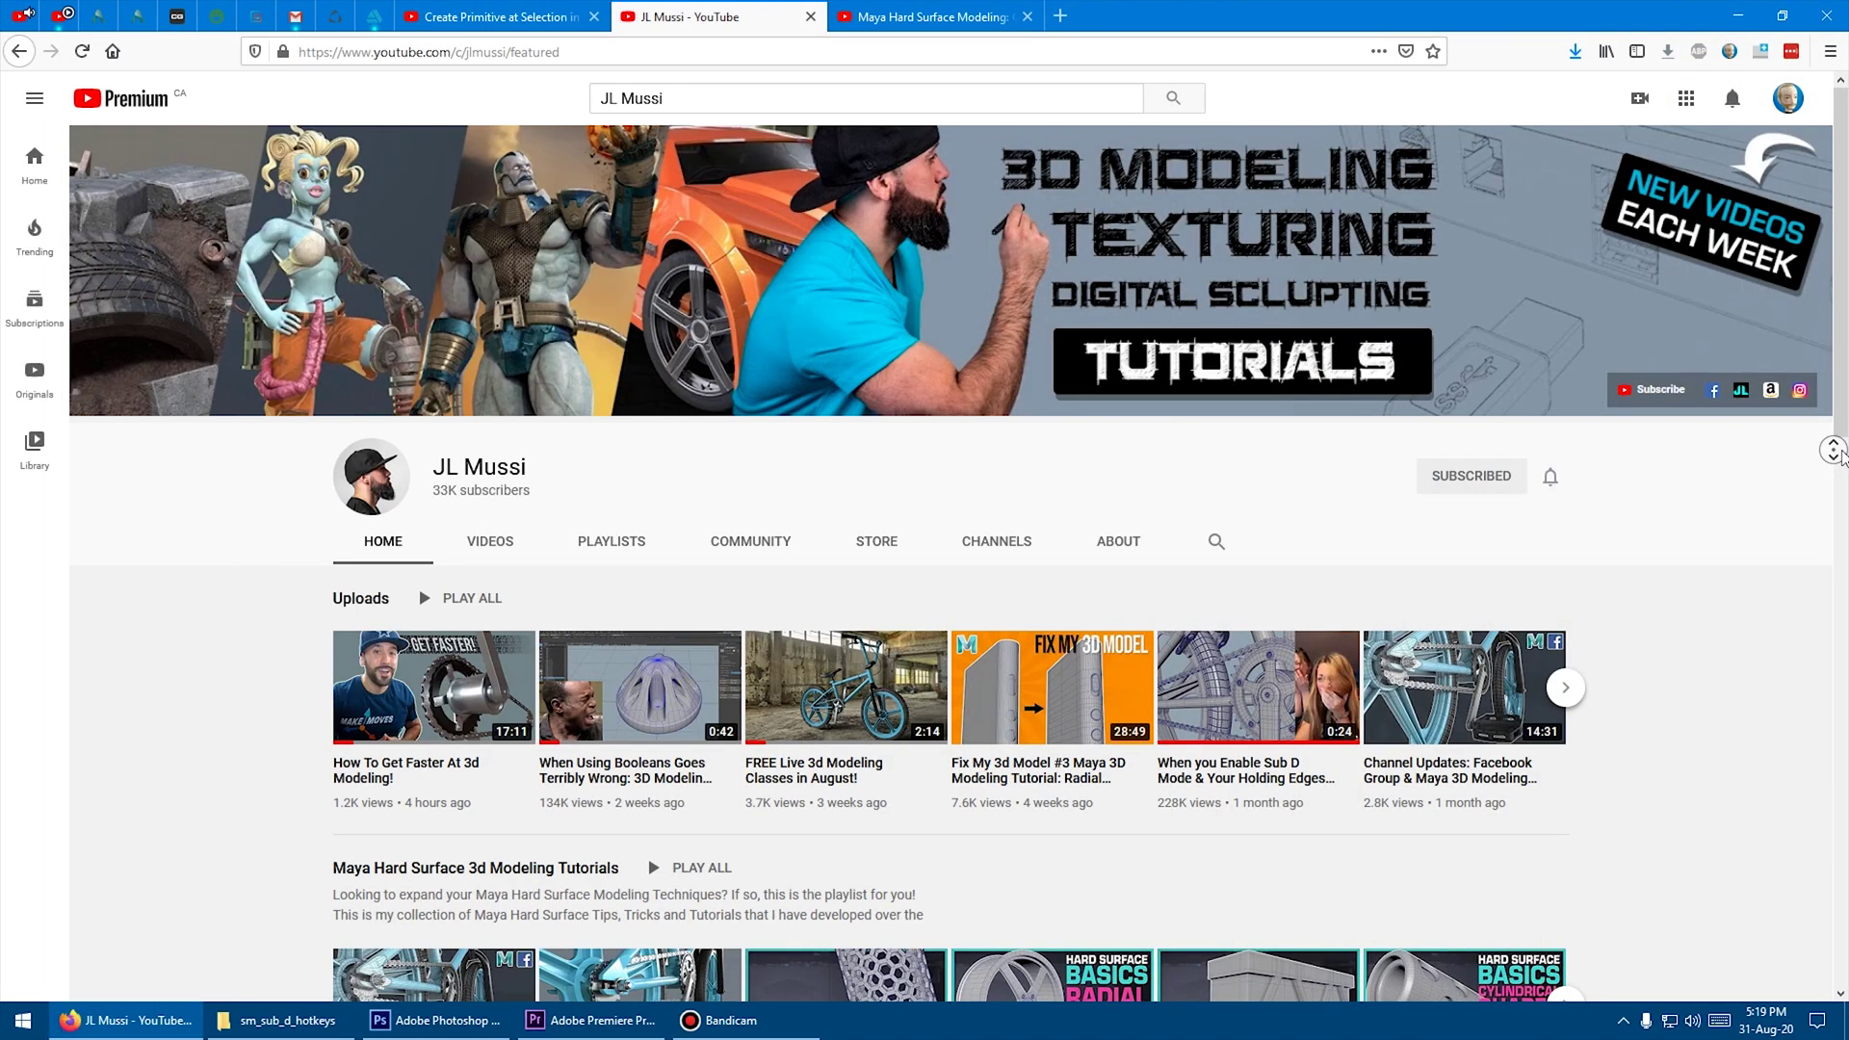
Scroll down the channel's Home tab toward the Maya Hard Surface 3d Modeling Tutorials playlist.
scroll(1843, 461, down, 4)
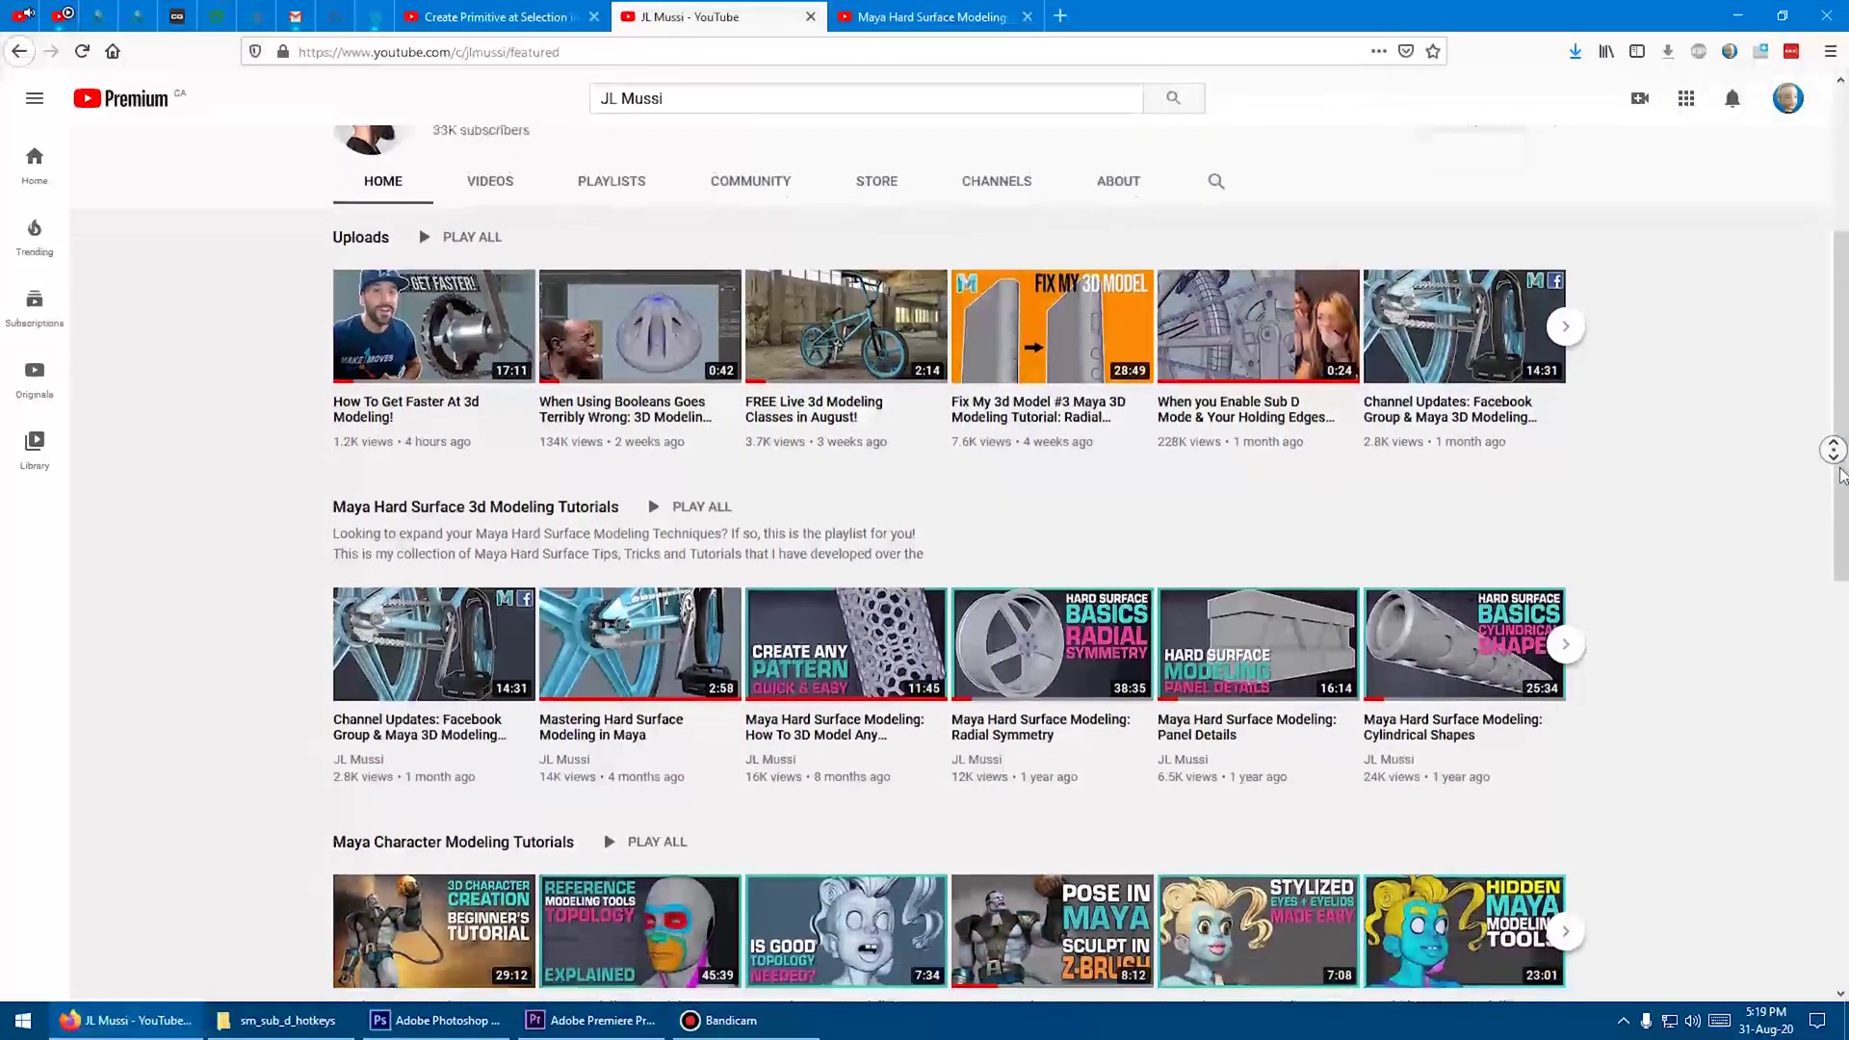
middle_drag(1842, 473, 1842, 474)
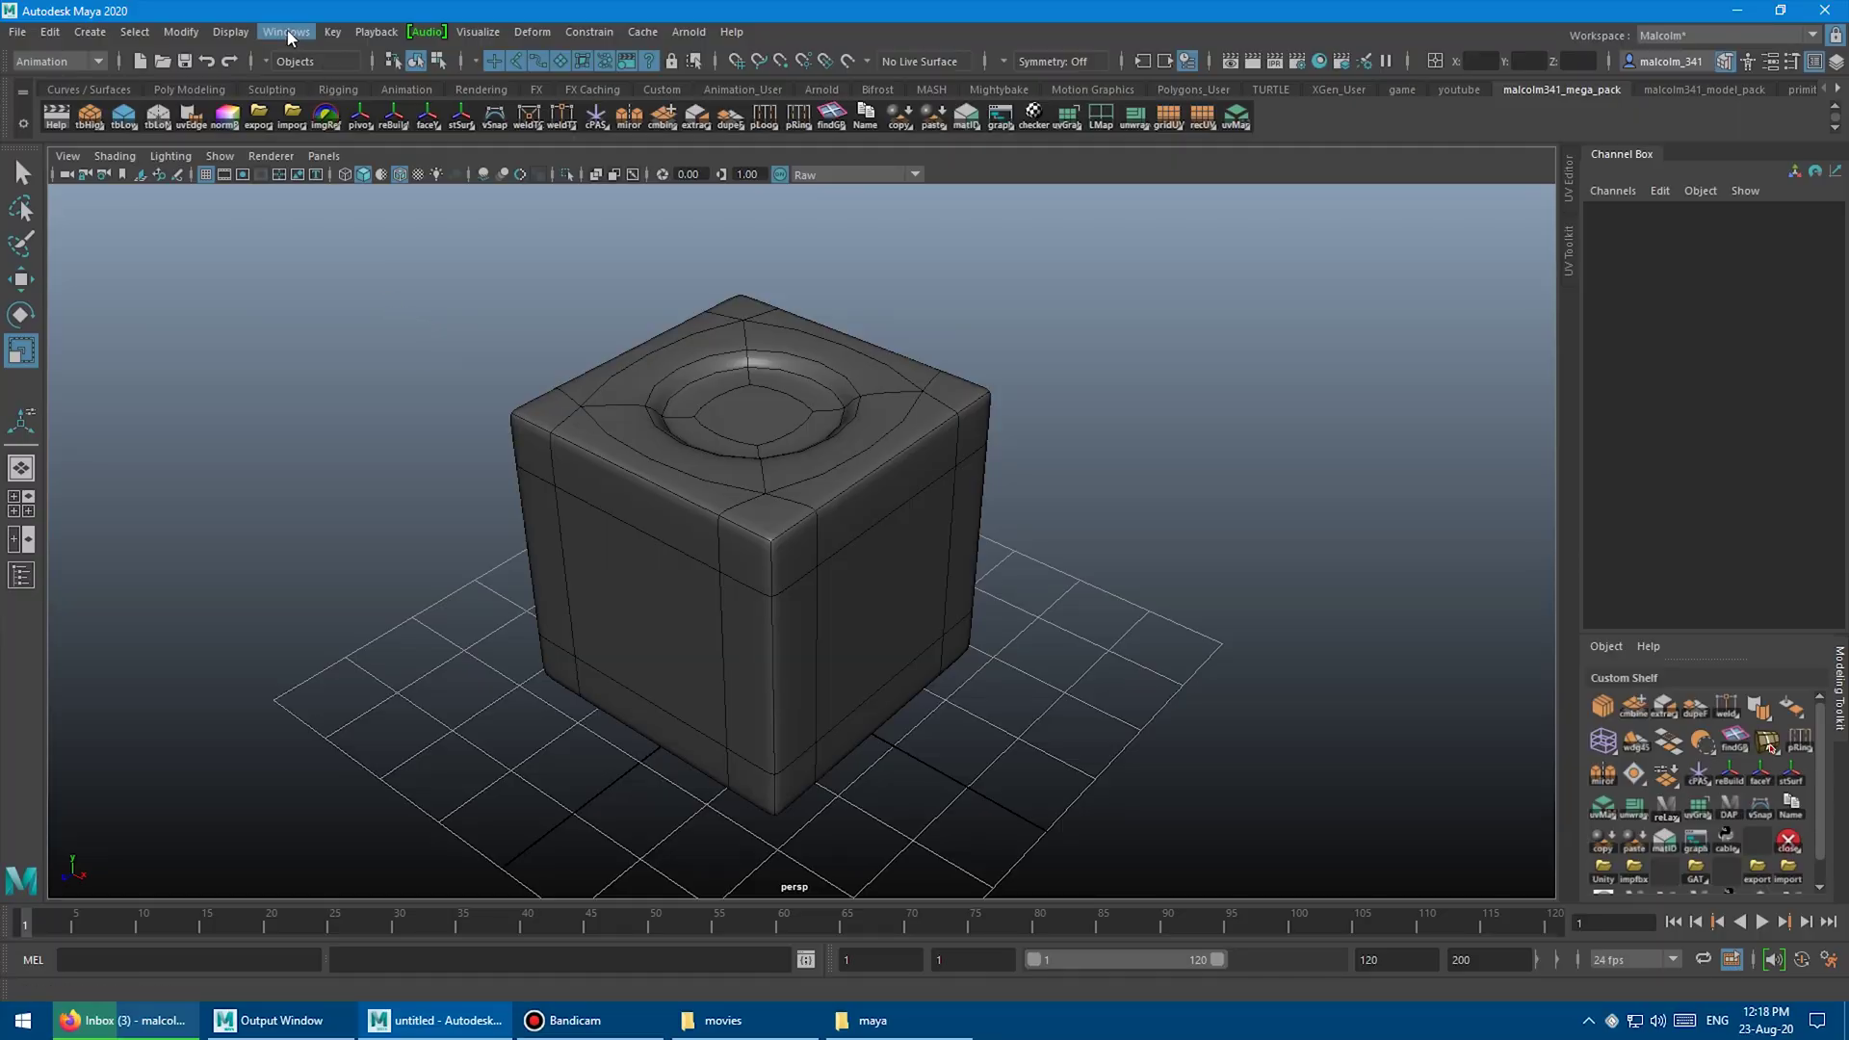
Open the Hotkey Editor on the custom hotkey set and list Custom Scripts down to Sub D Smoothness.
click(288, 33)
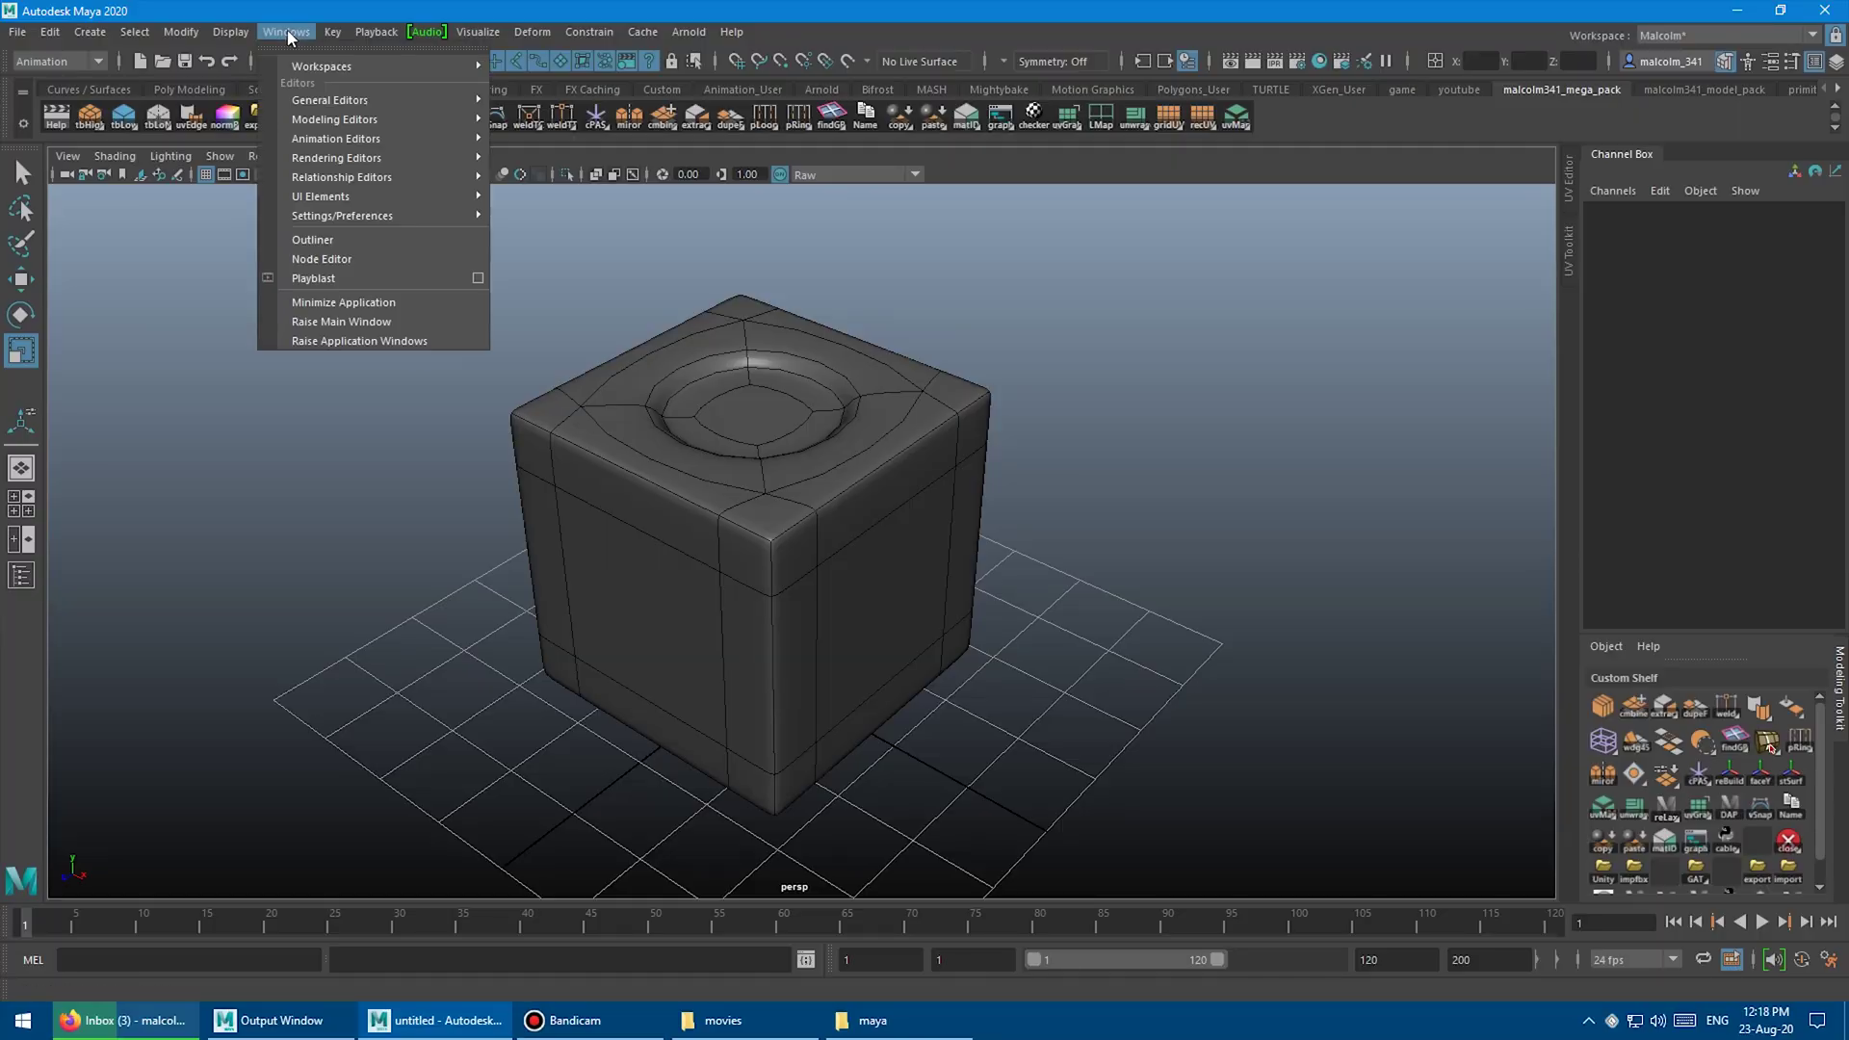
mouse_move(362, 216)
click(569, 240)
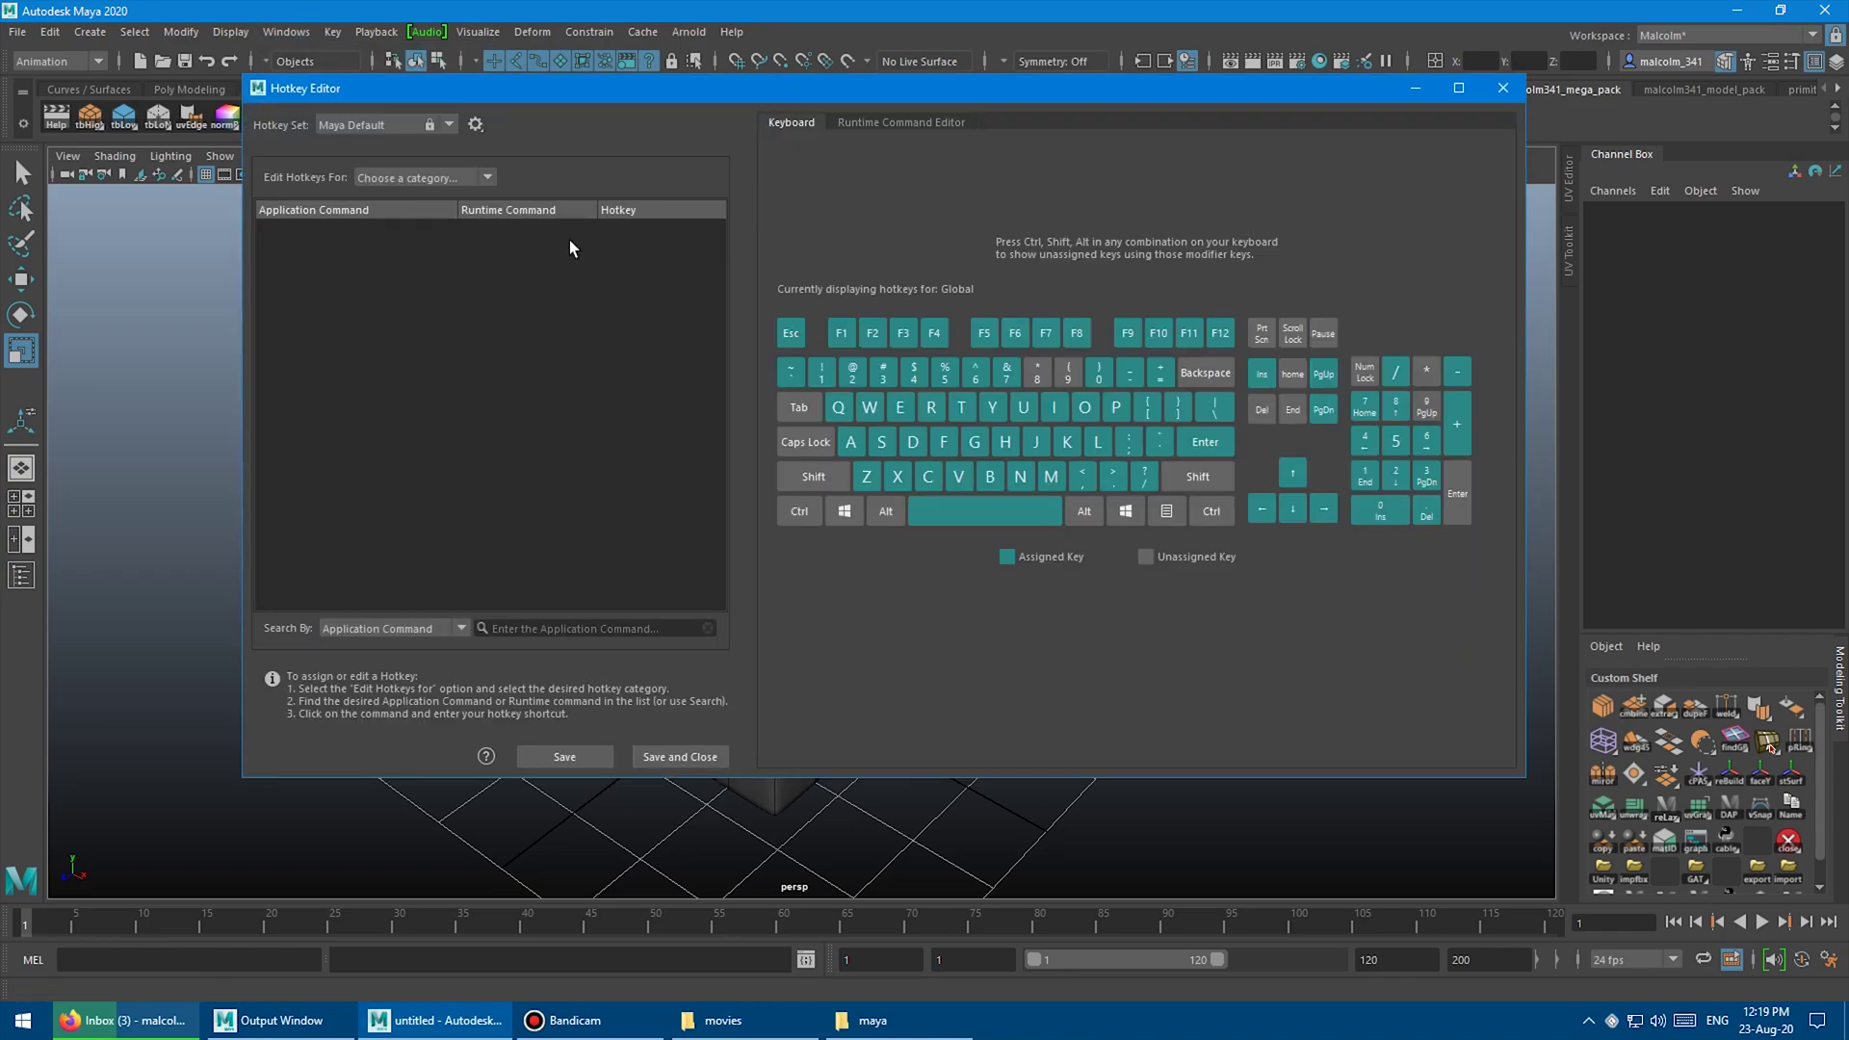
click(402, 123)
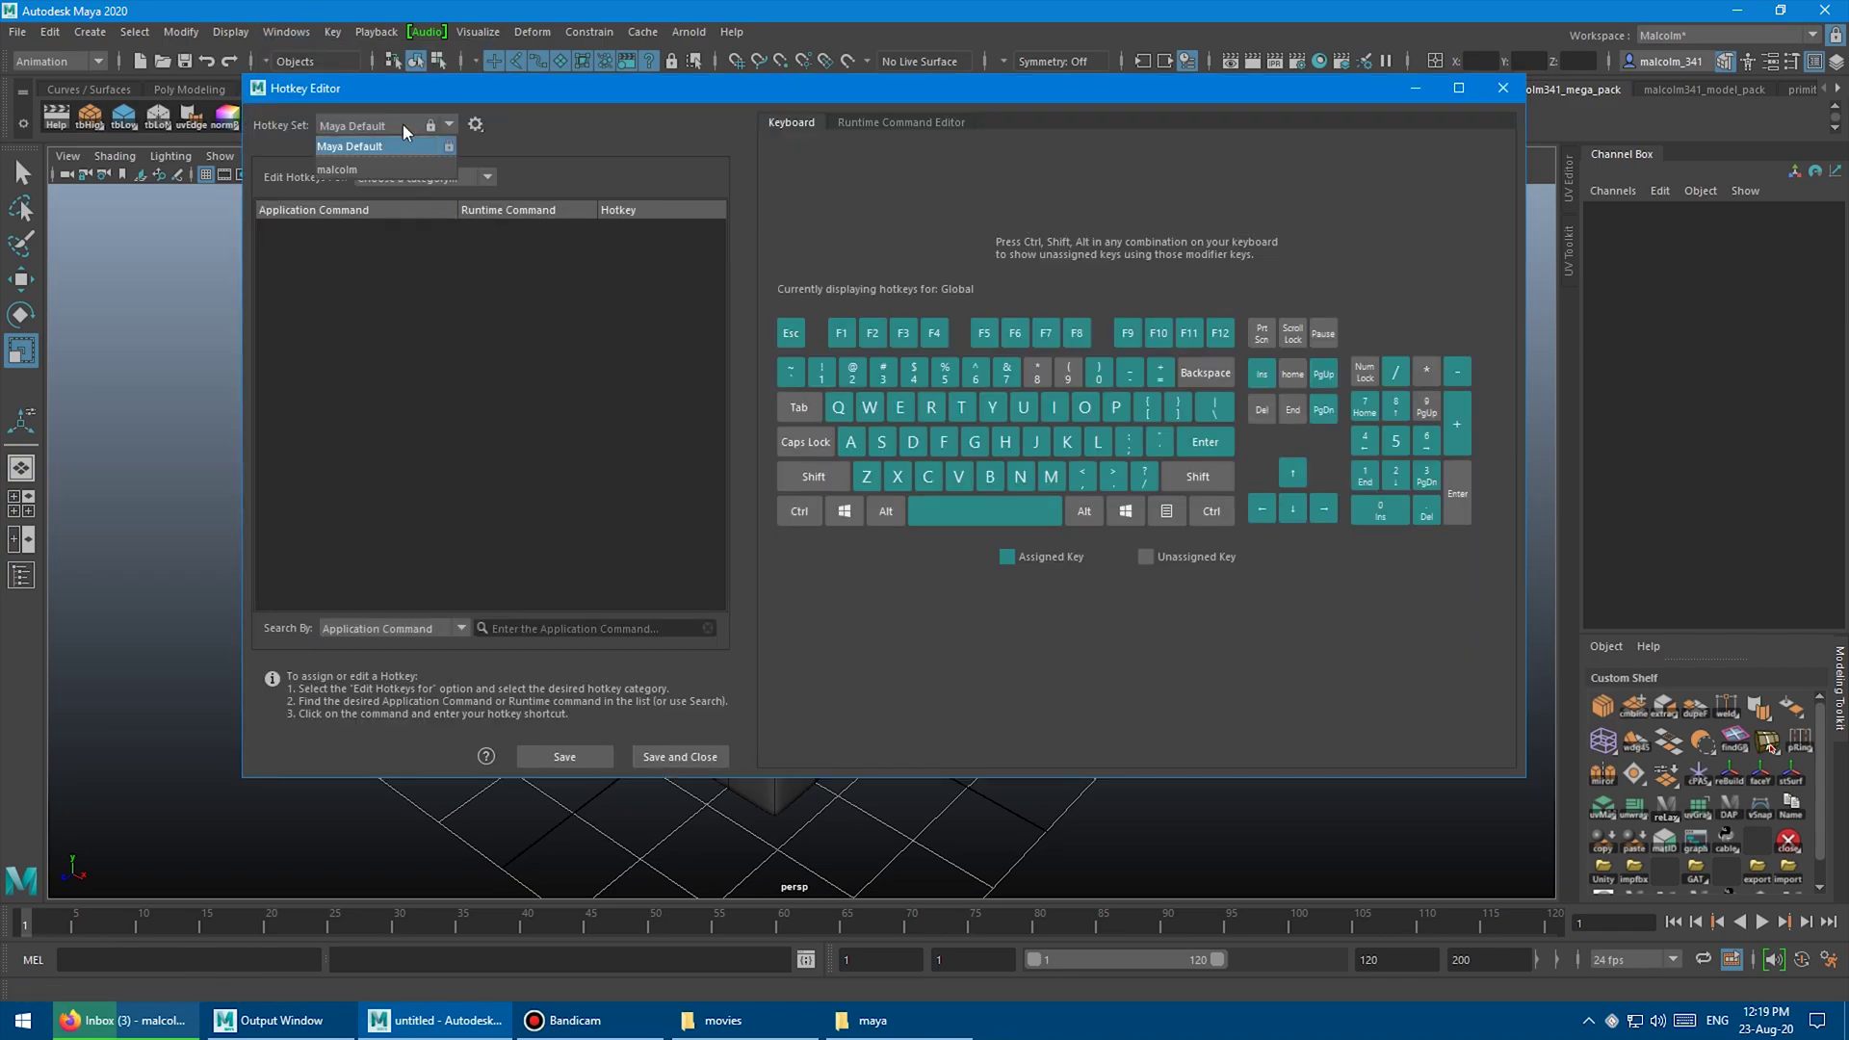
click(366, 169)
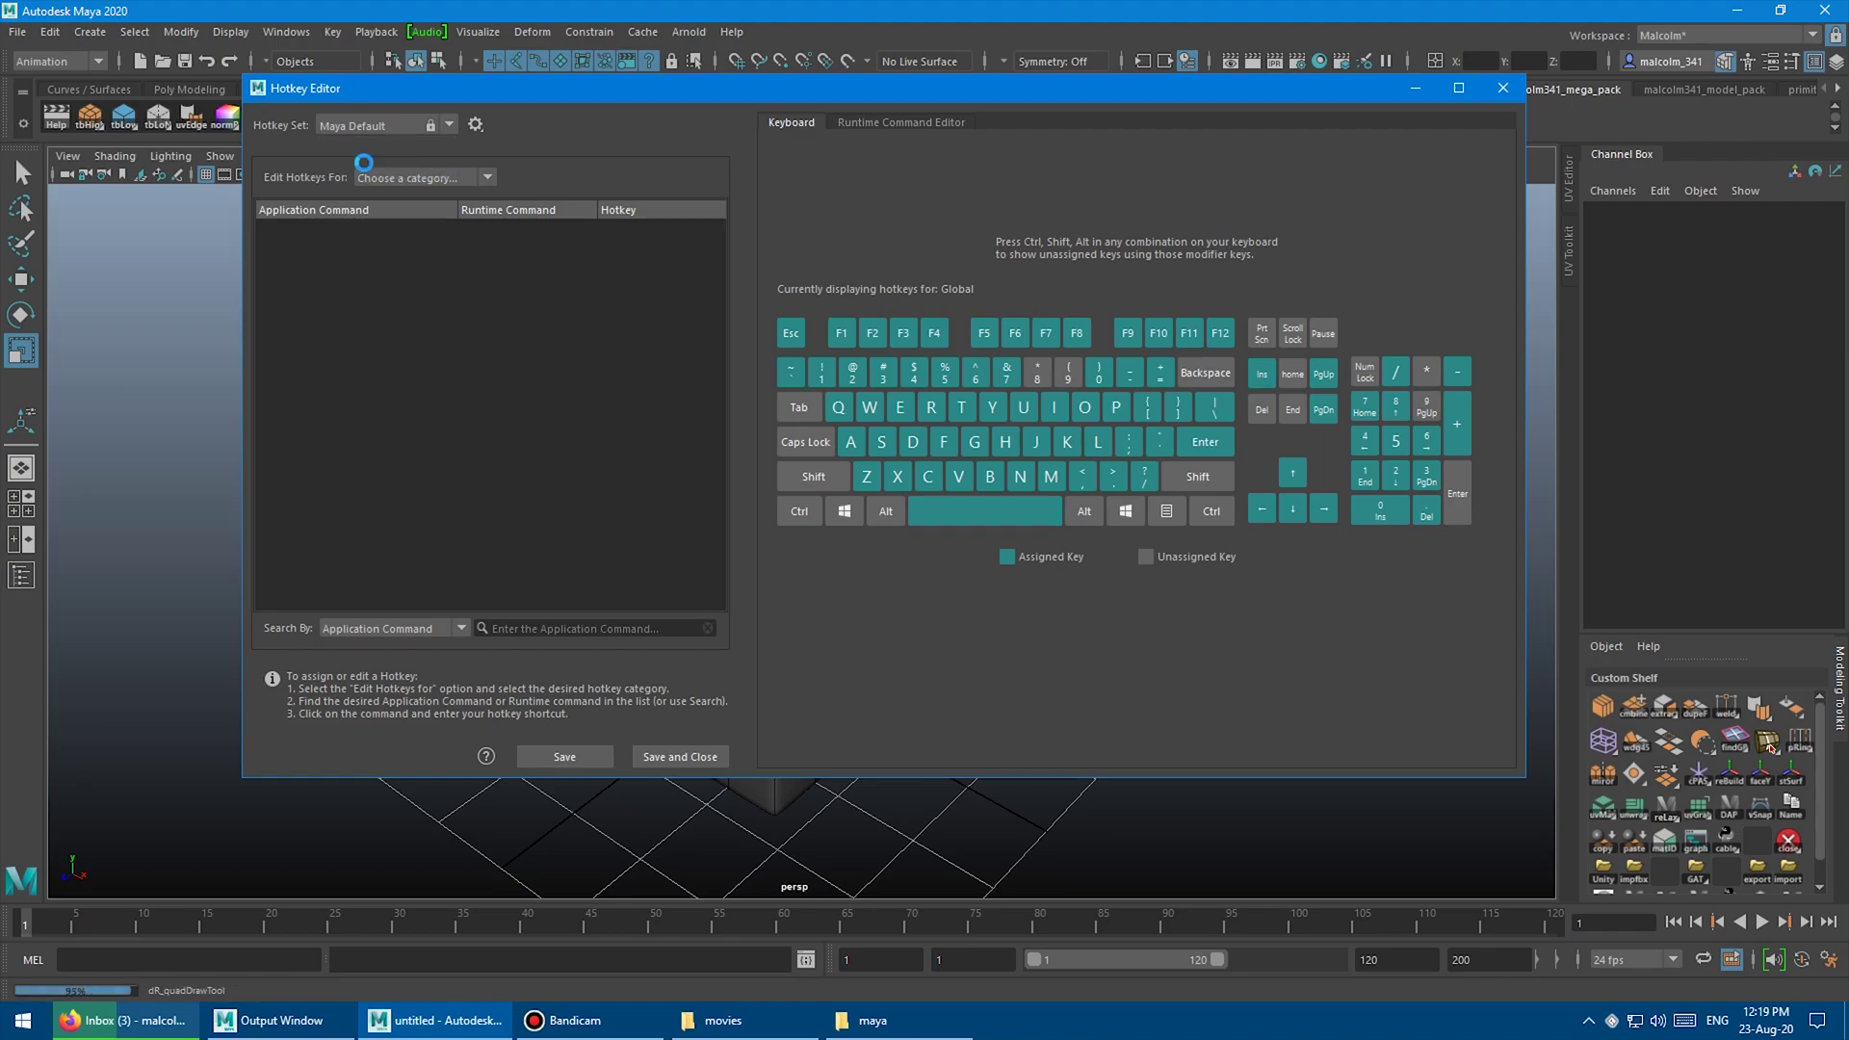
click(523, 183)
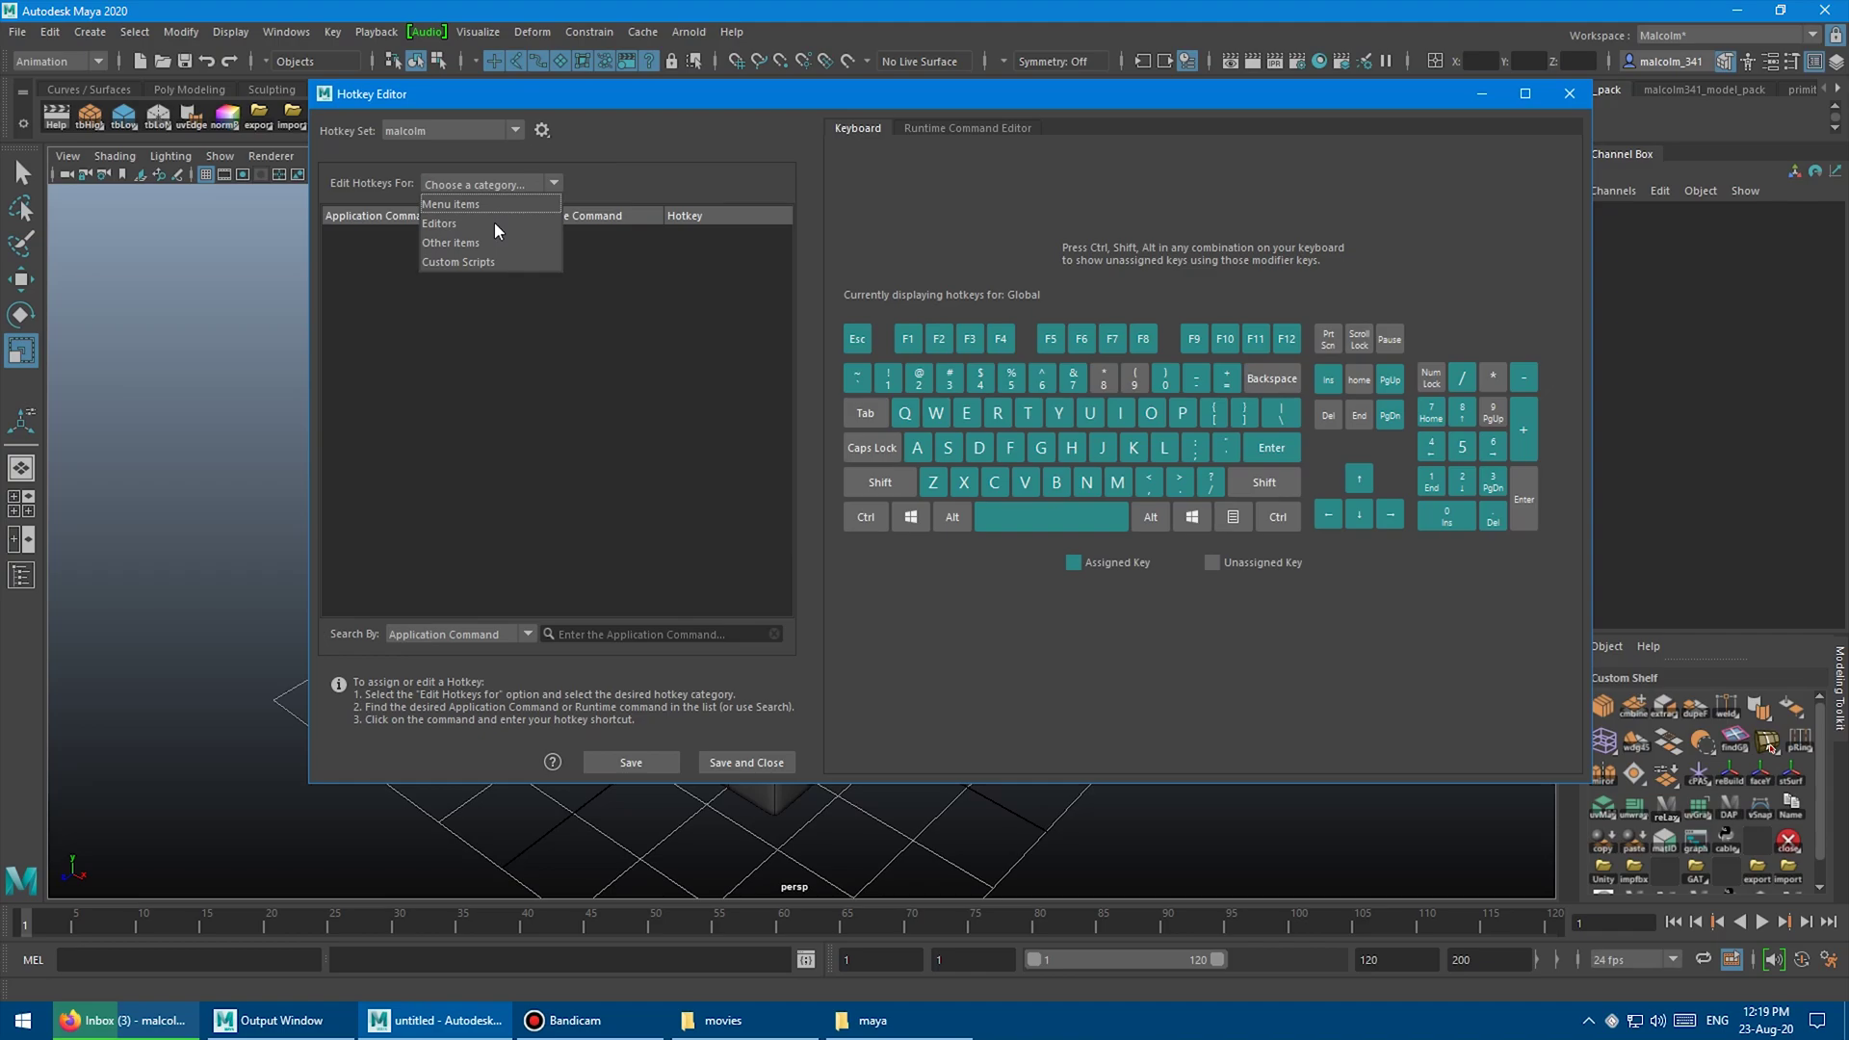
click(490, 258)
scroll(499, 286, down, 3)
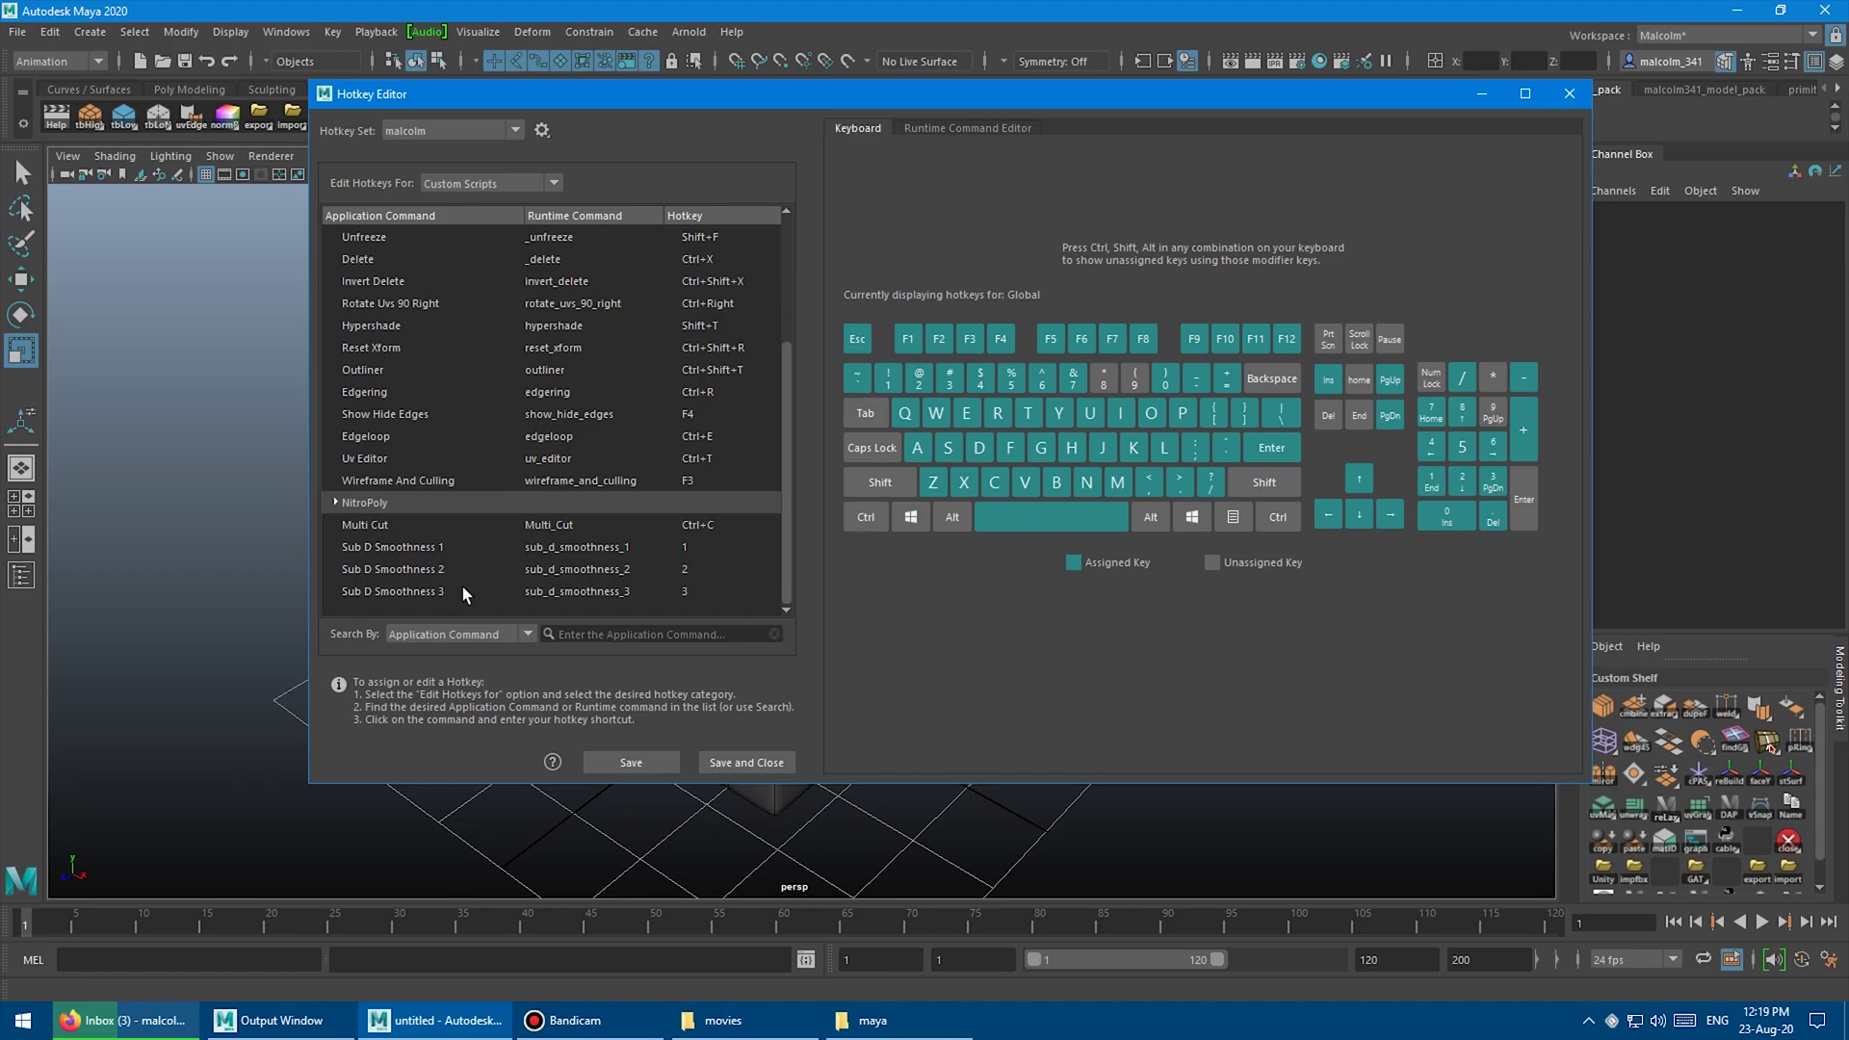
Read the Runtime Command Editor scripts for Sub D Smoothness 1, 2 and 3.
click(459, 547)
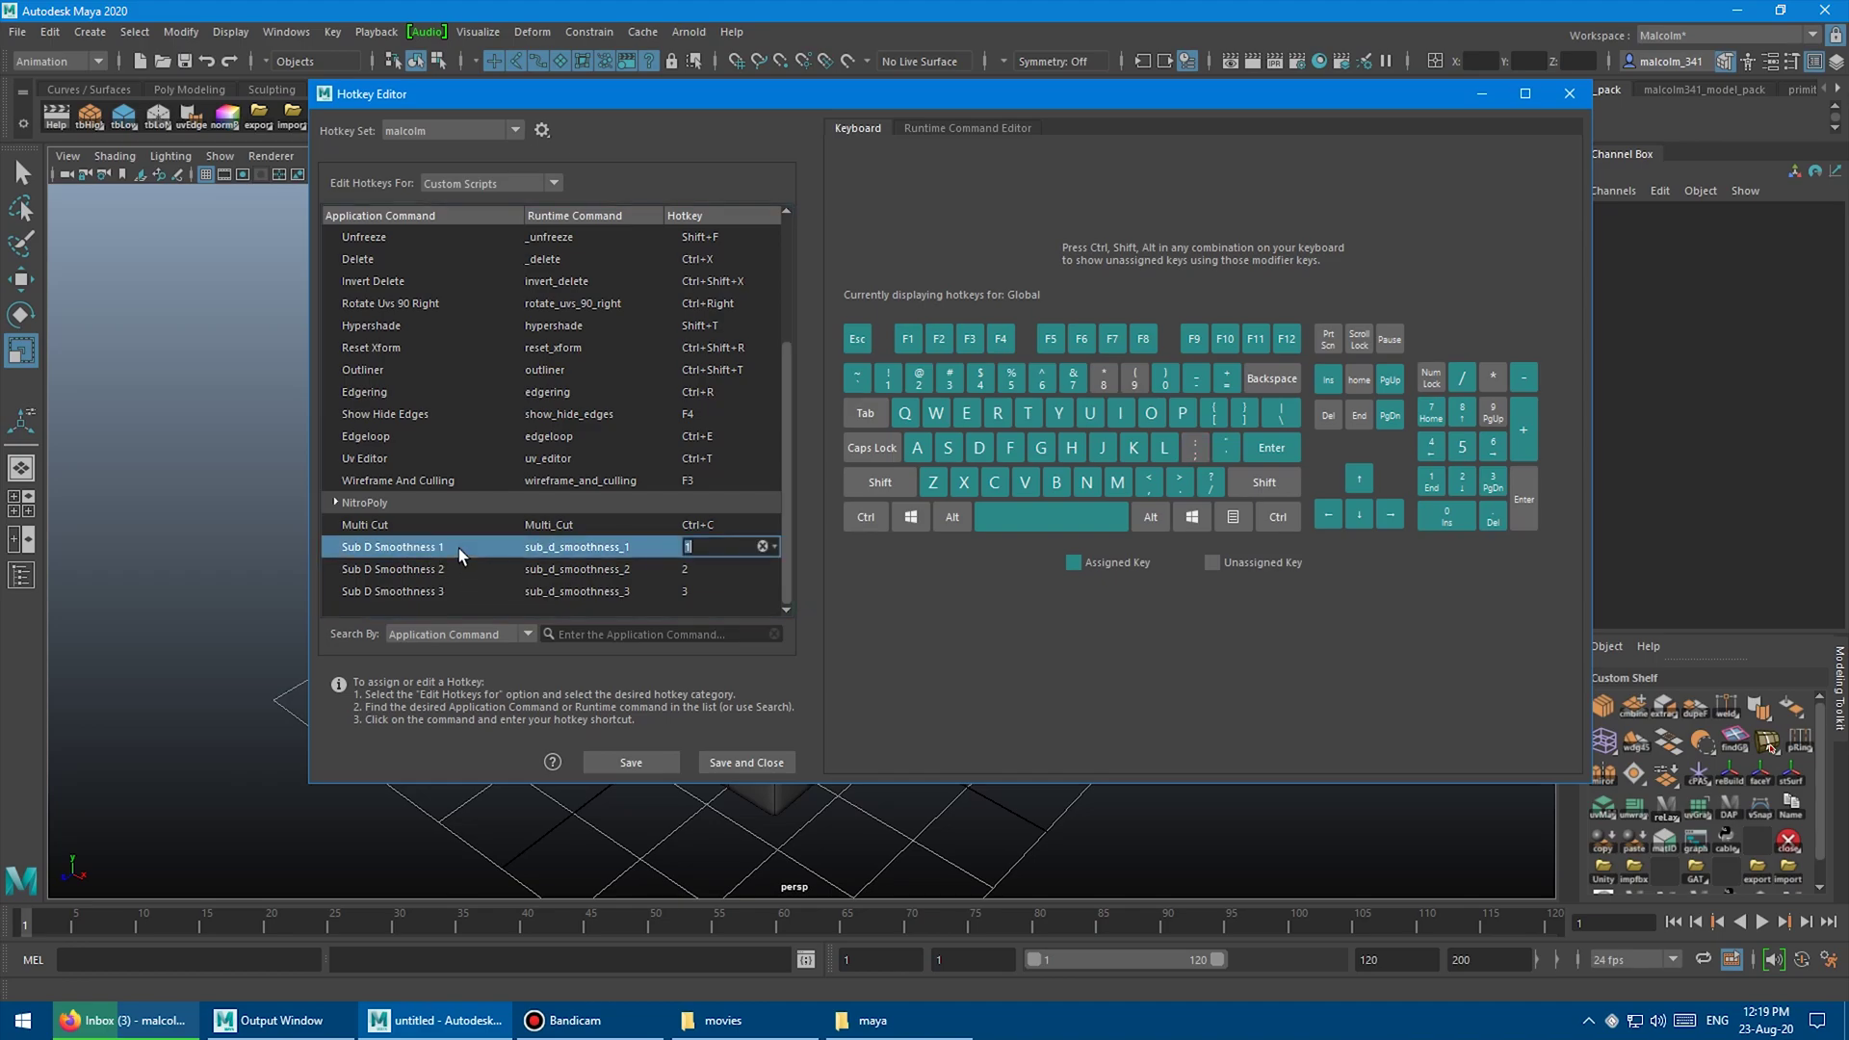
click(930, 129)
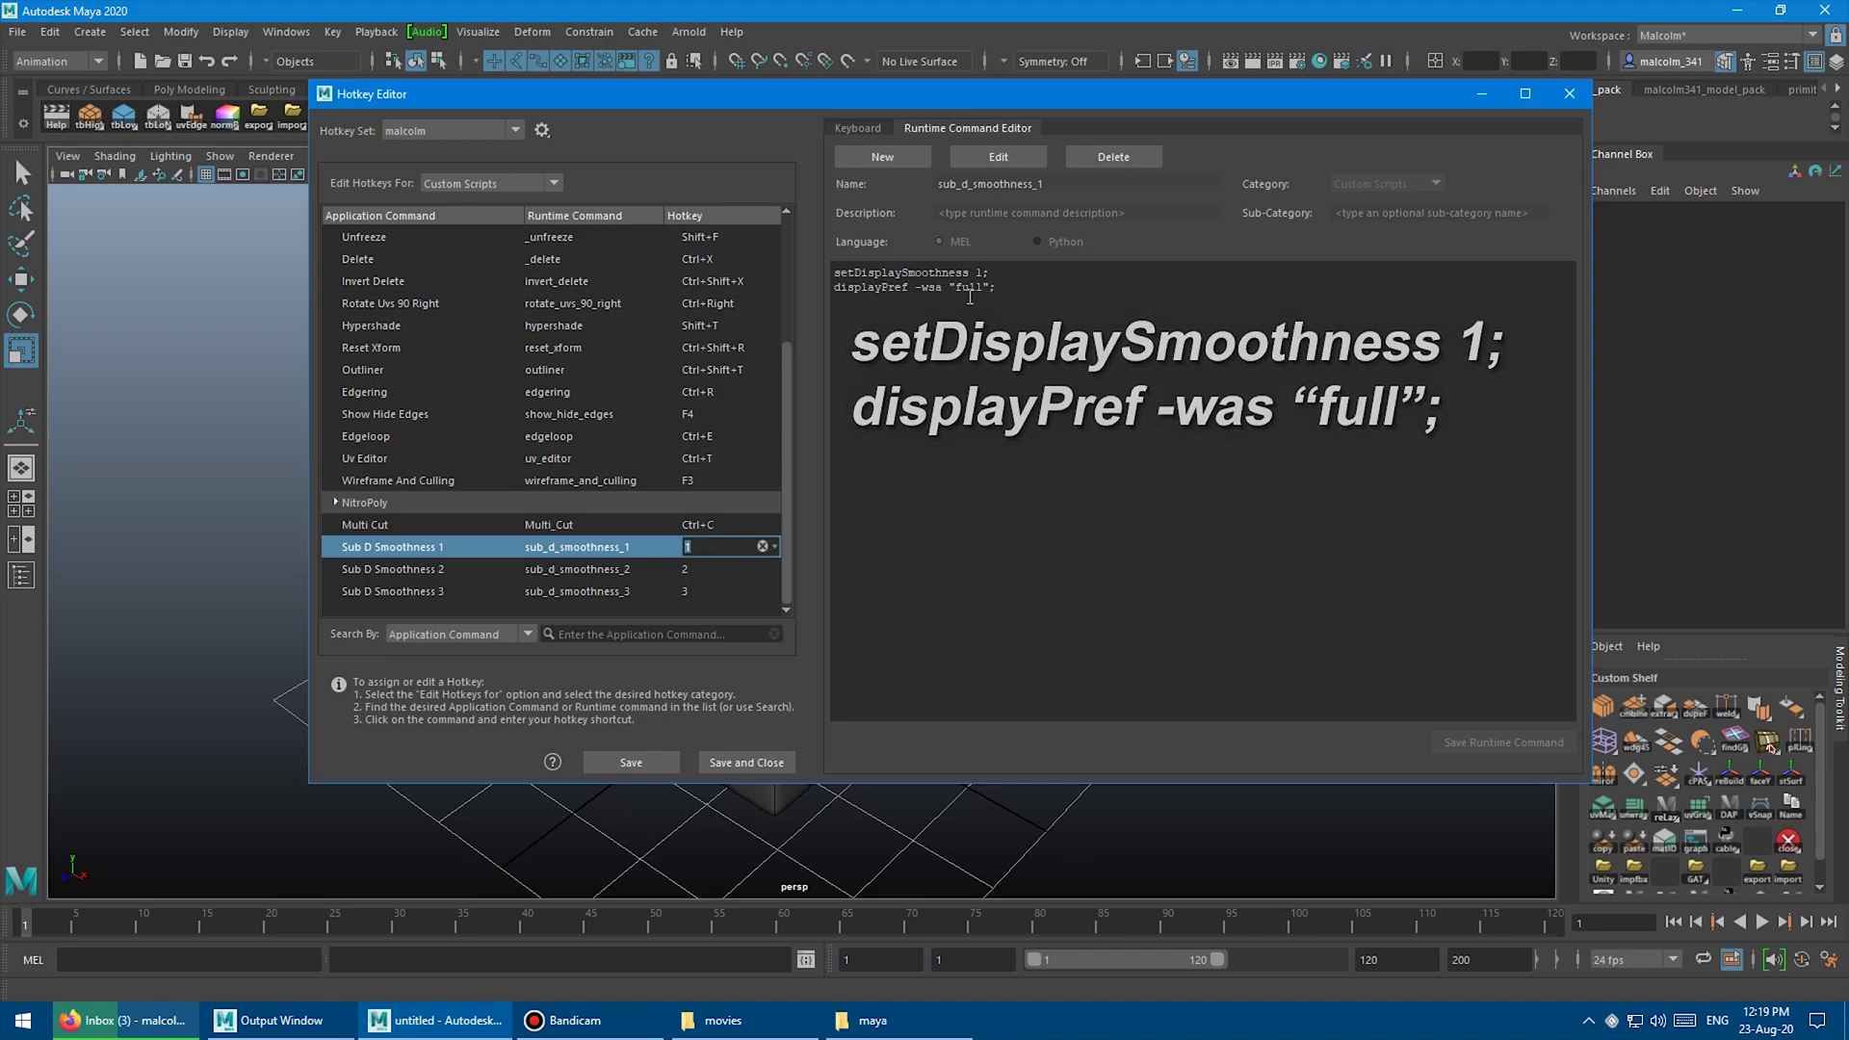
click(501, 570)
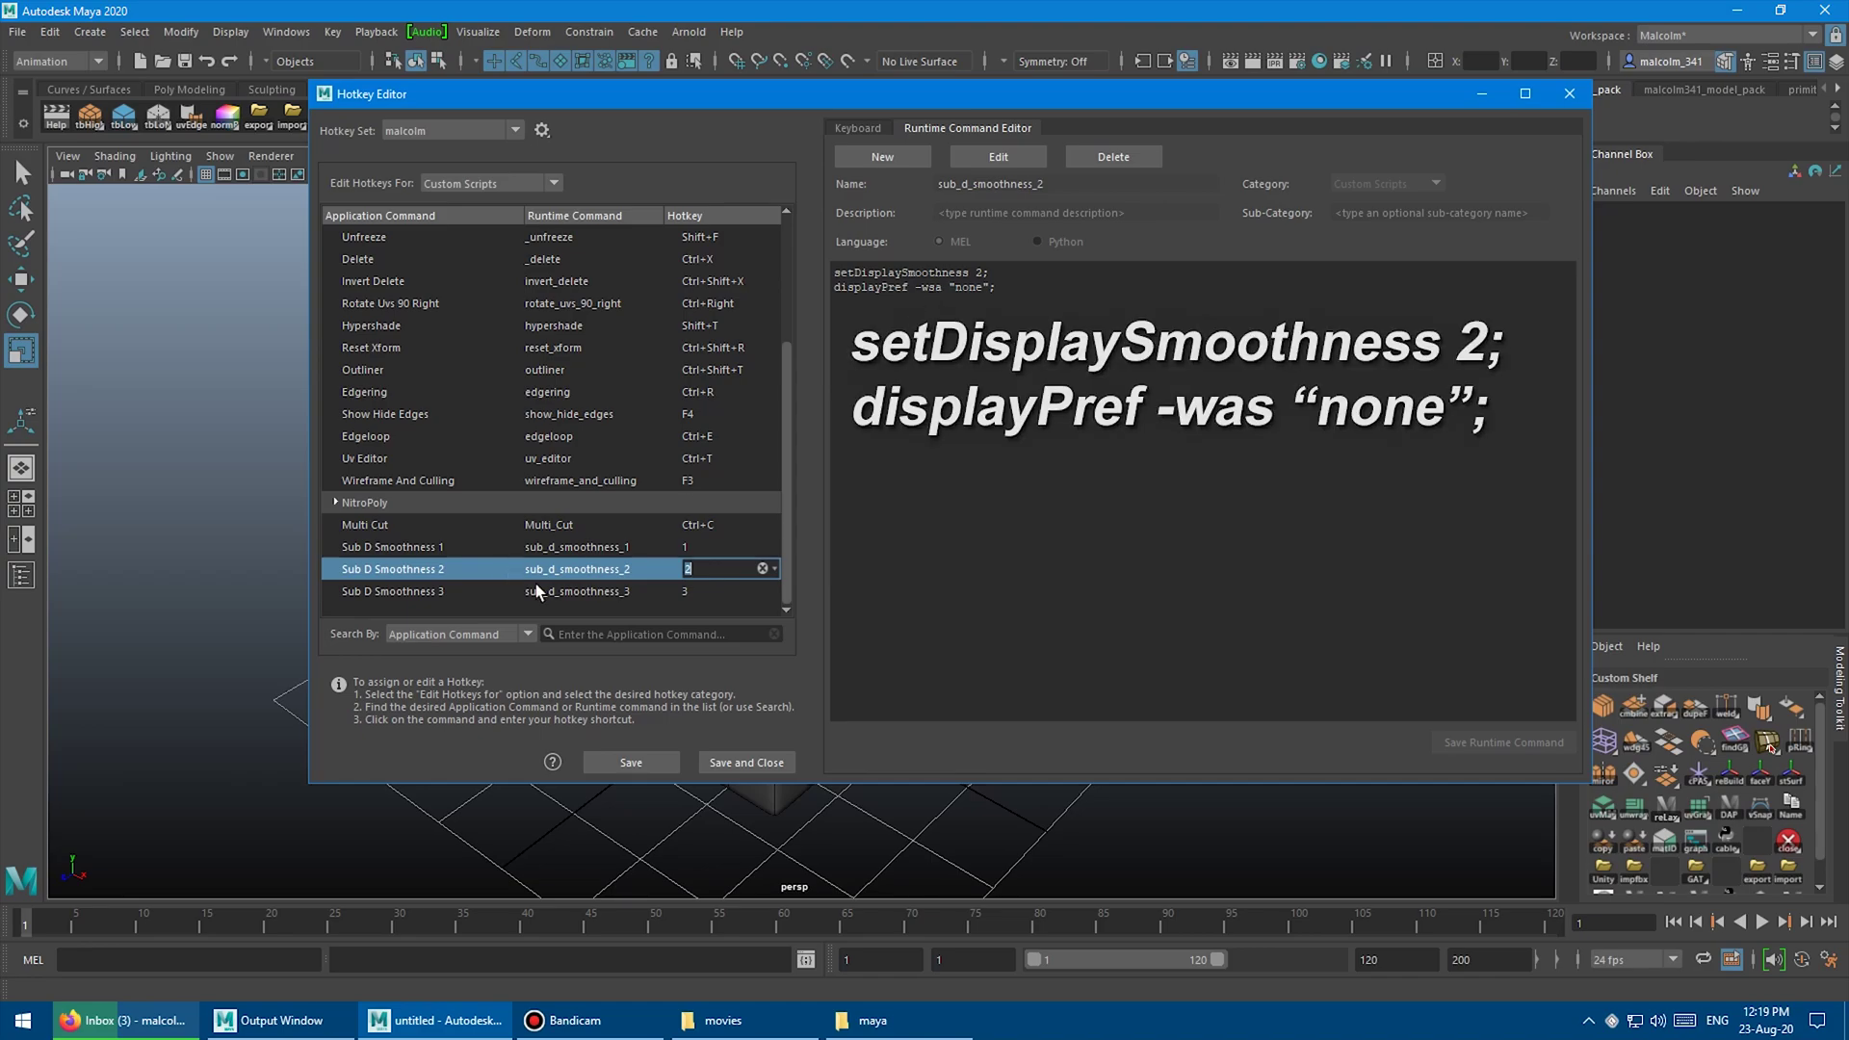
click(490, 592)
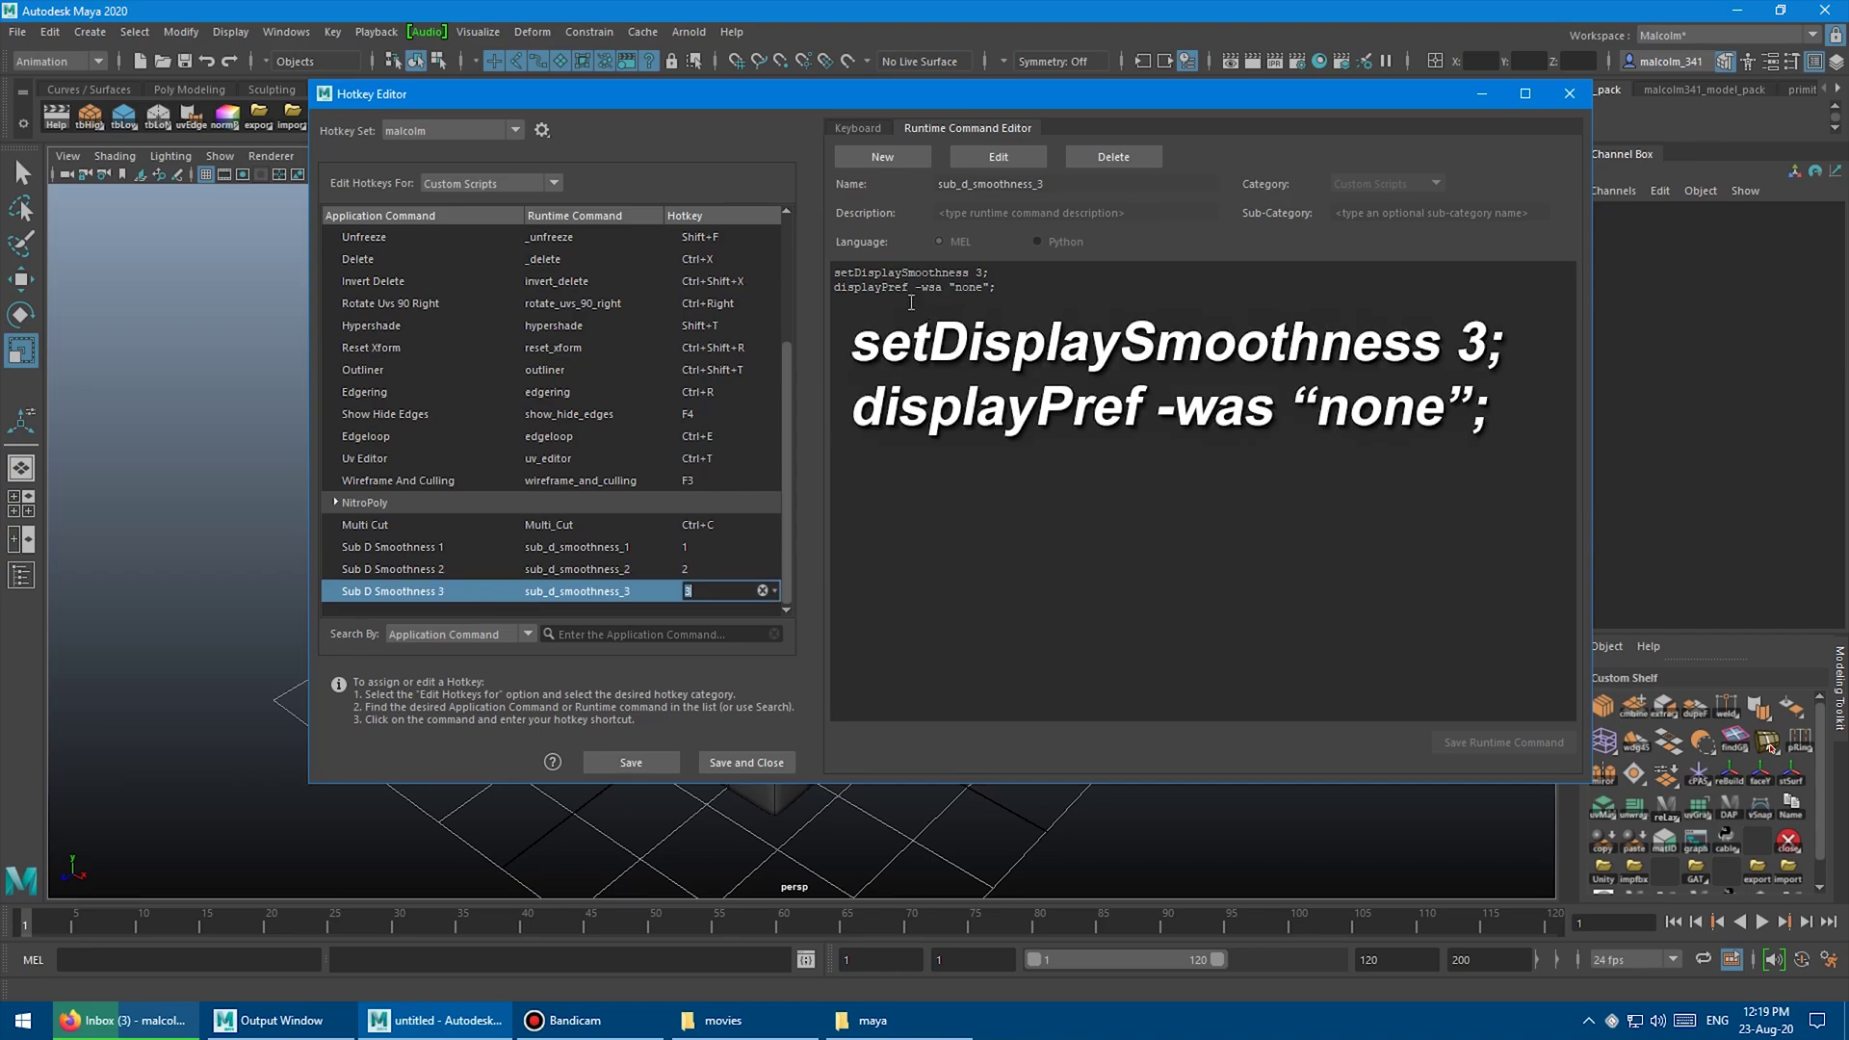
Save the hotkeys, unsmooth the cube with key 1, and toggle the wireframe overlay off and on.
click(647, 767)
click(576, 413)
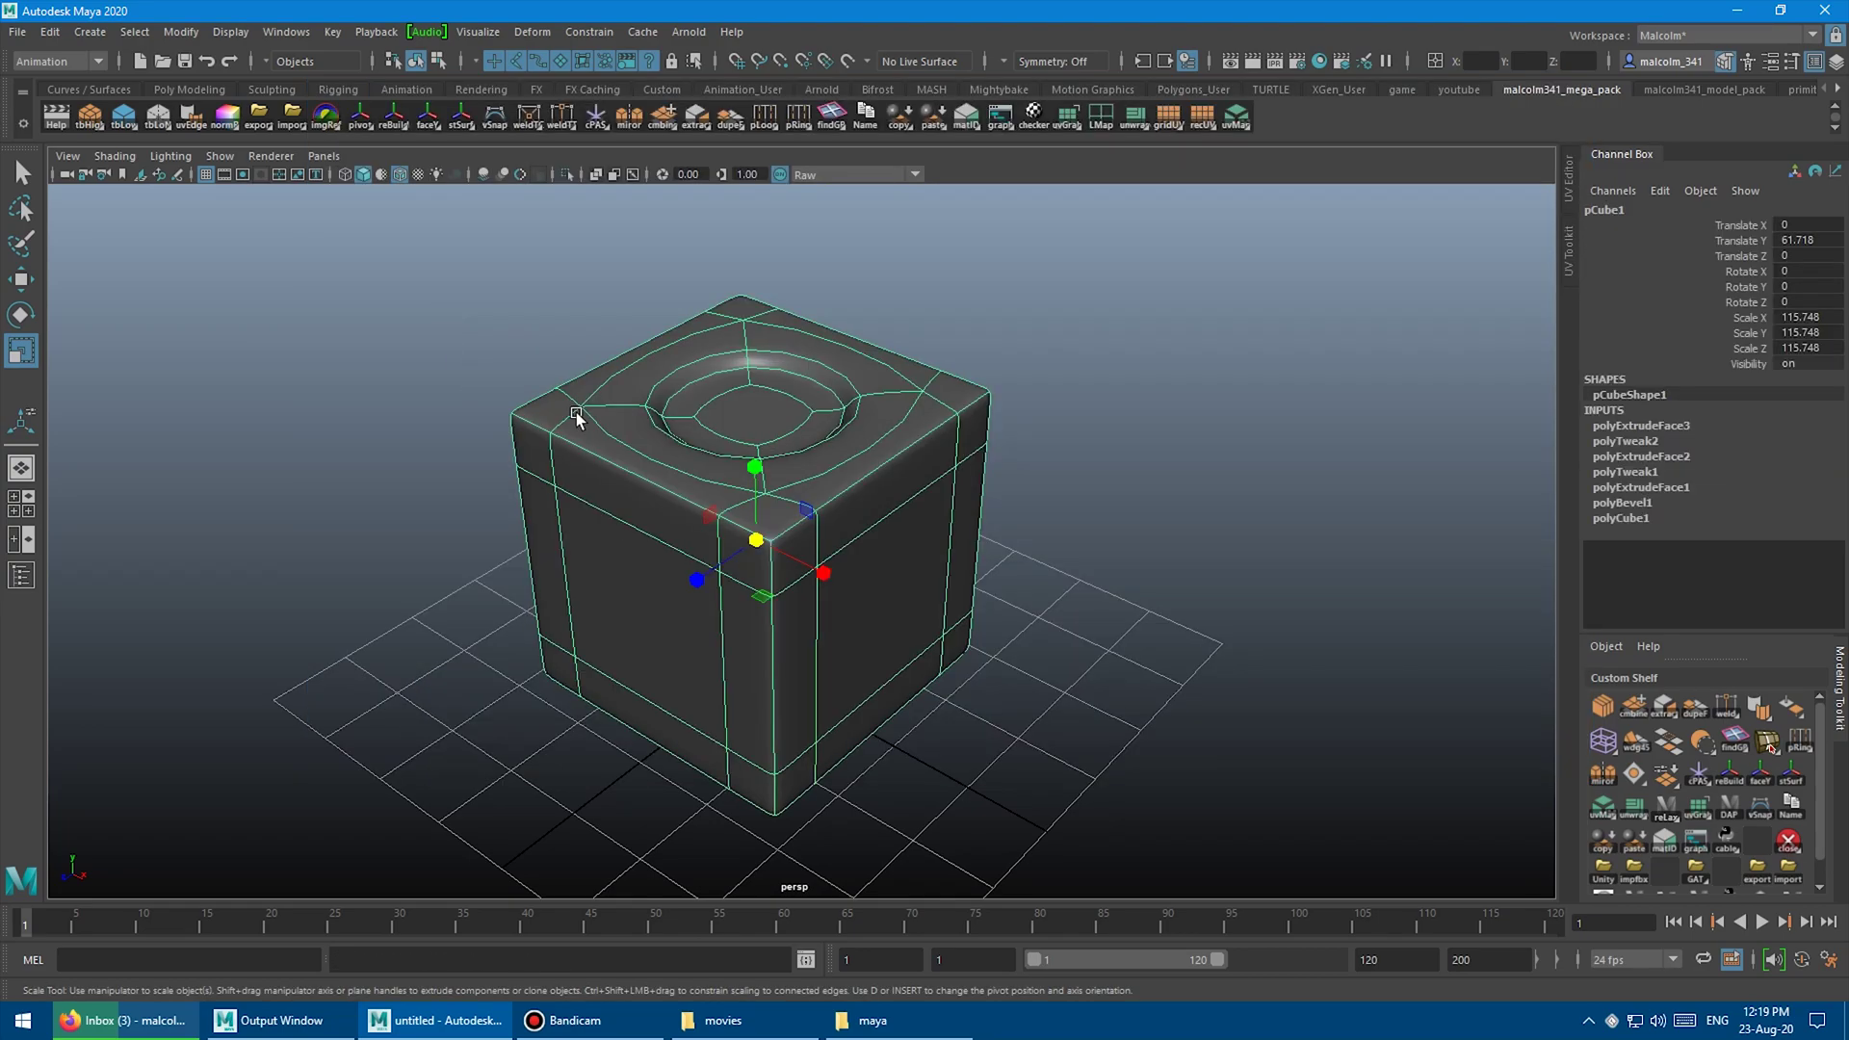
key(1)
click(574, 360)
alt+drag(574, 359, 409, 396)
click(400, 178)
click(400, 178)
scroll(768, 405, up, 5)
alt+drag(615, 388, 726, 382)
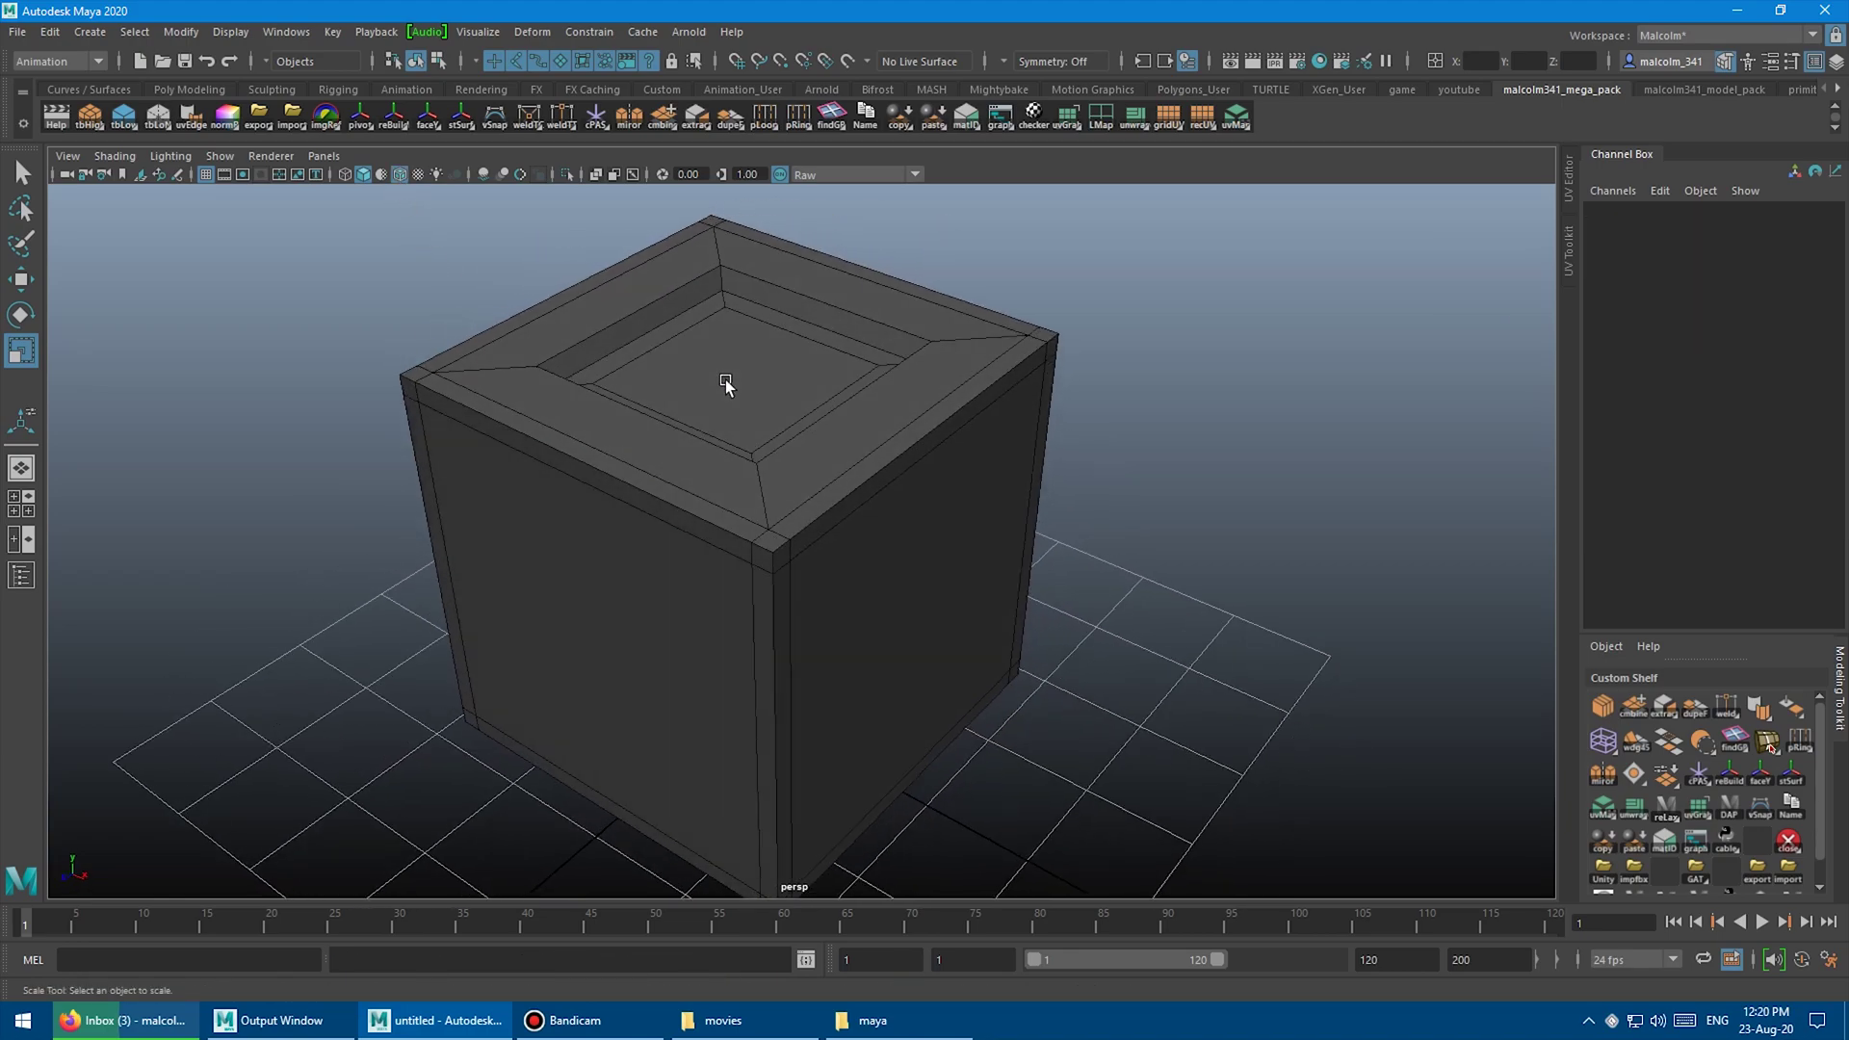
alt+right_drag(928, 389, 697, 375)
Select the cube, preview it fully smoothed with key 3, and orbit to a lower angle.
click(697, 375)
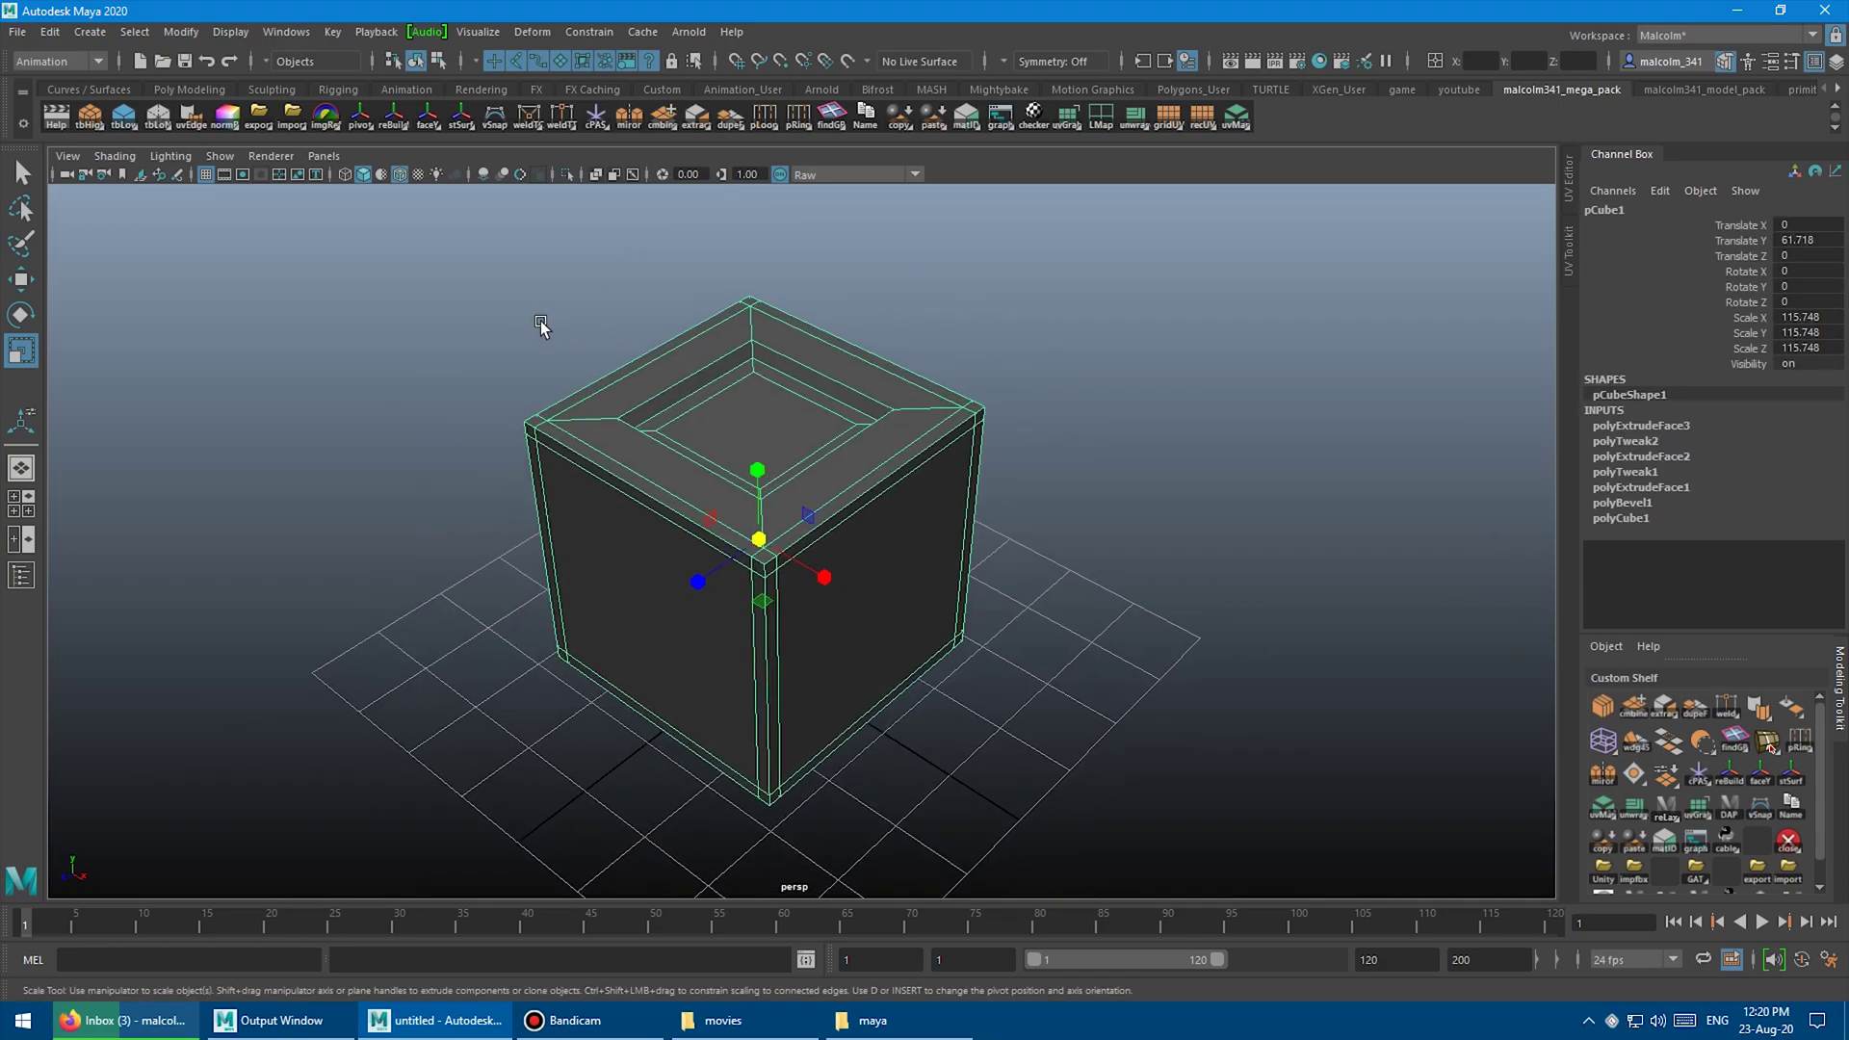
key(3)
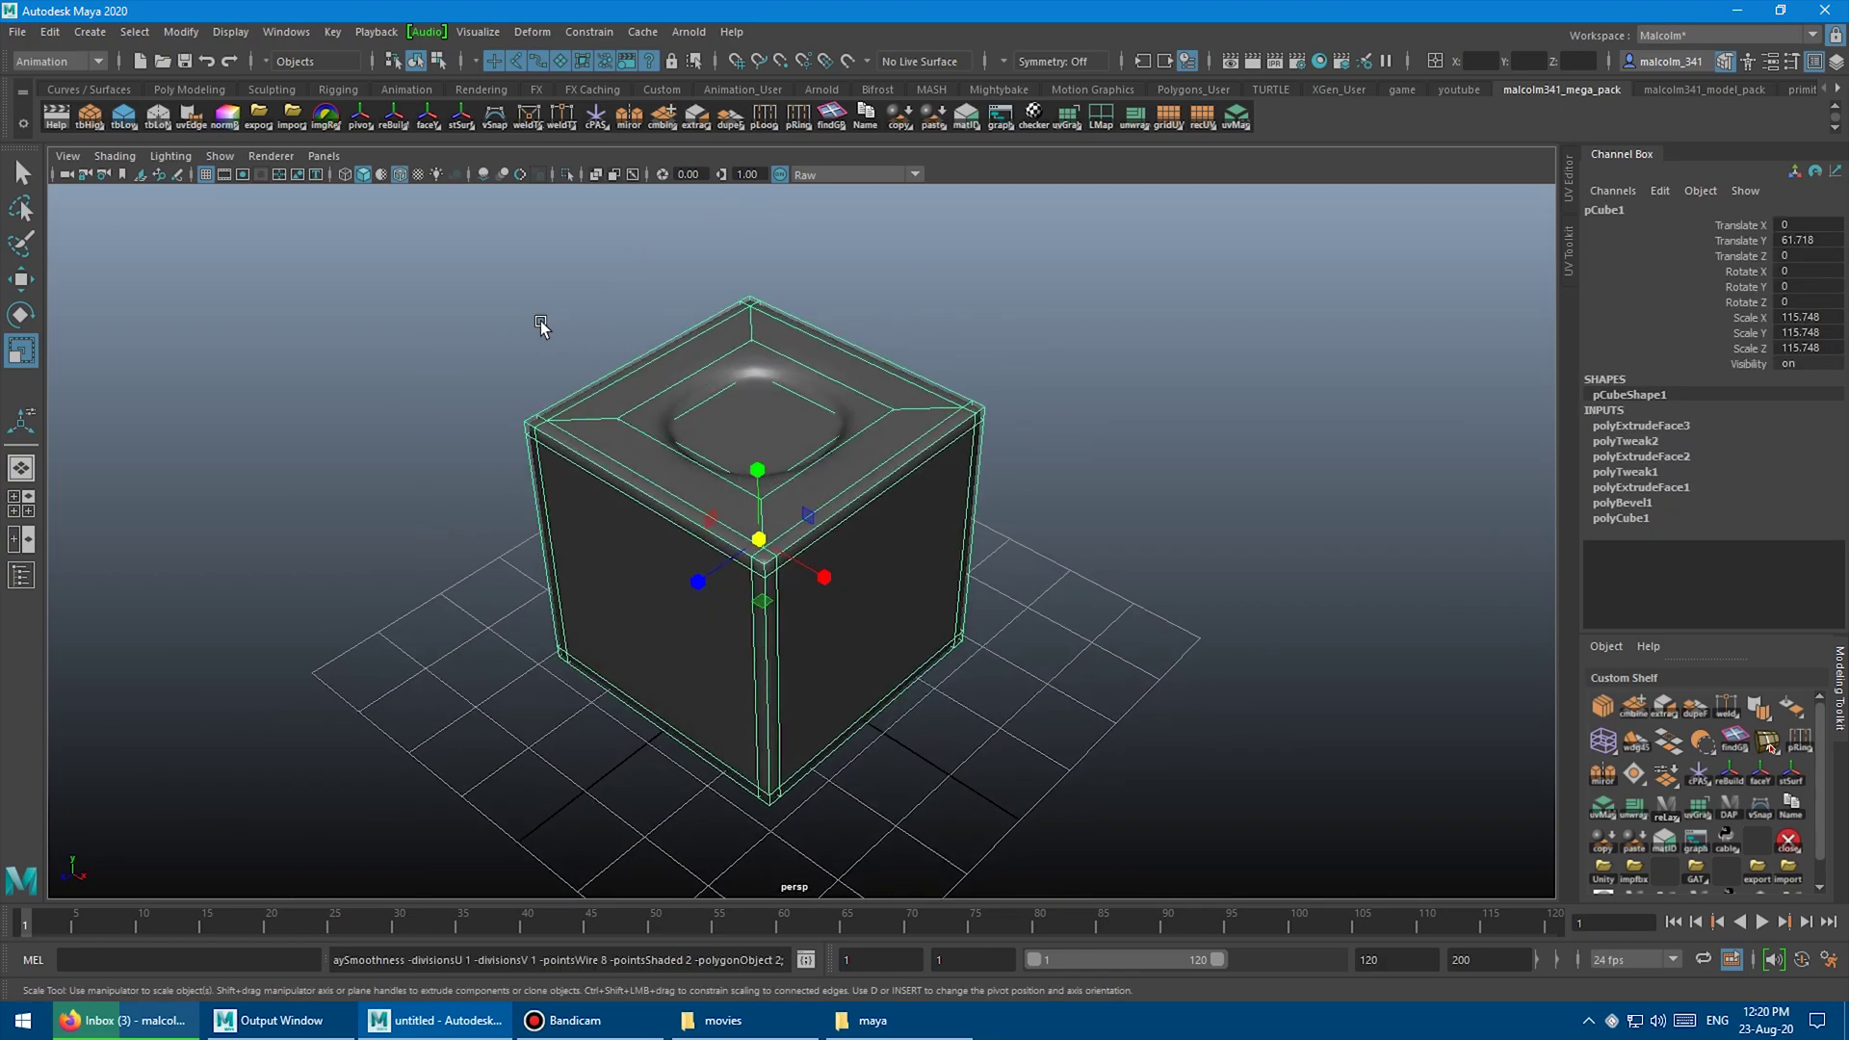
mouse_move(540, 321)
alt+mouse_down()
mouse_move(584, 366)
mouse_move(559, 351)
alt+mouse_up()
alt+right_drag(558, 351, 738, 342)
alt+drag(739, 342, 721, 340)
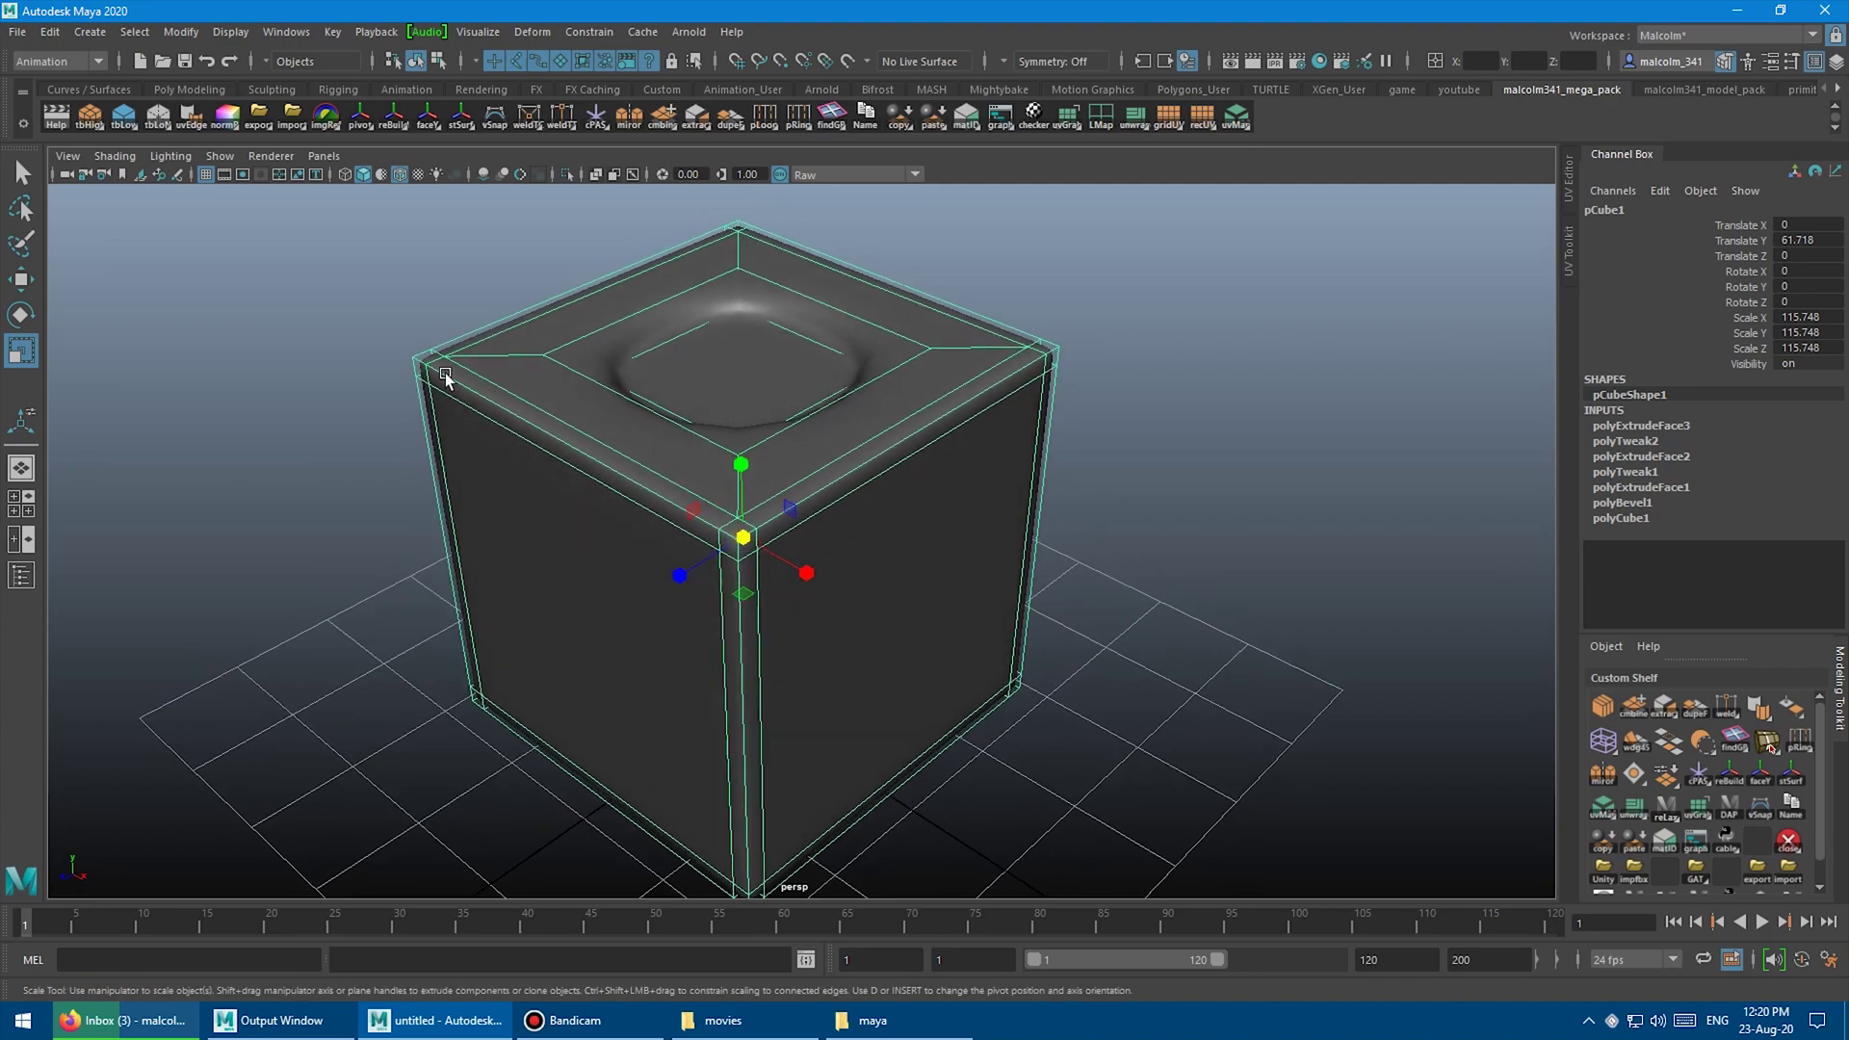
key(q)
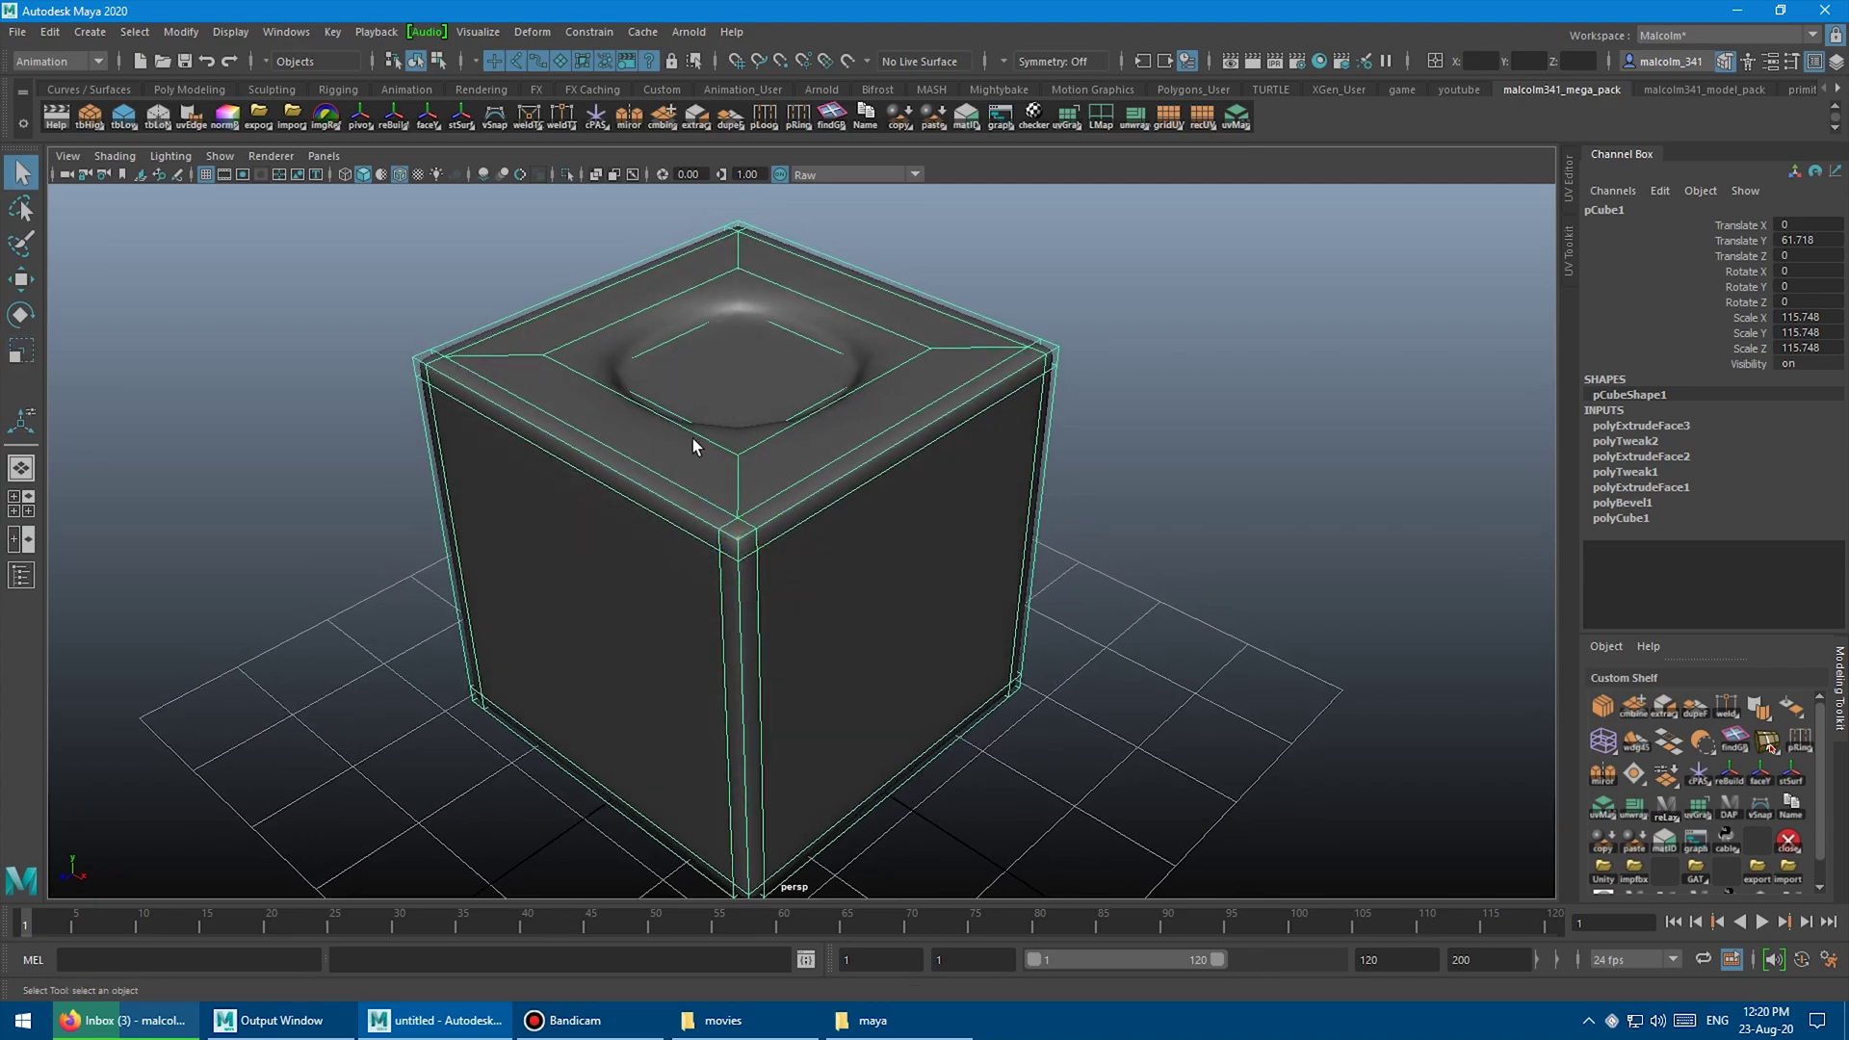
alt+drag(692, 437, 557, 408)
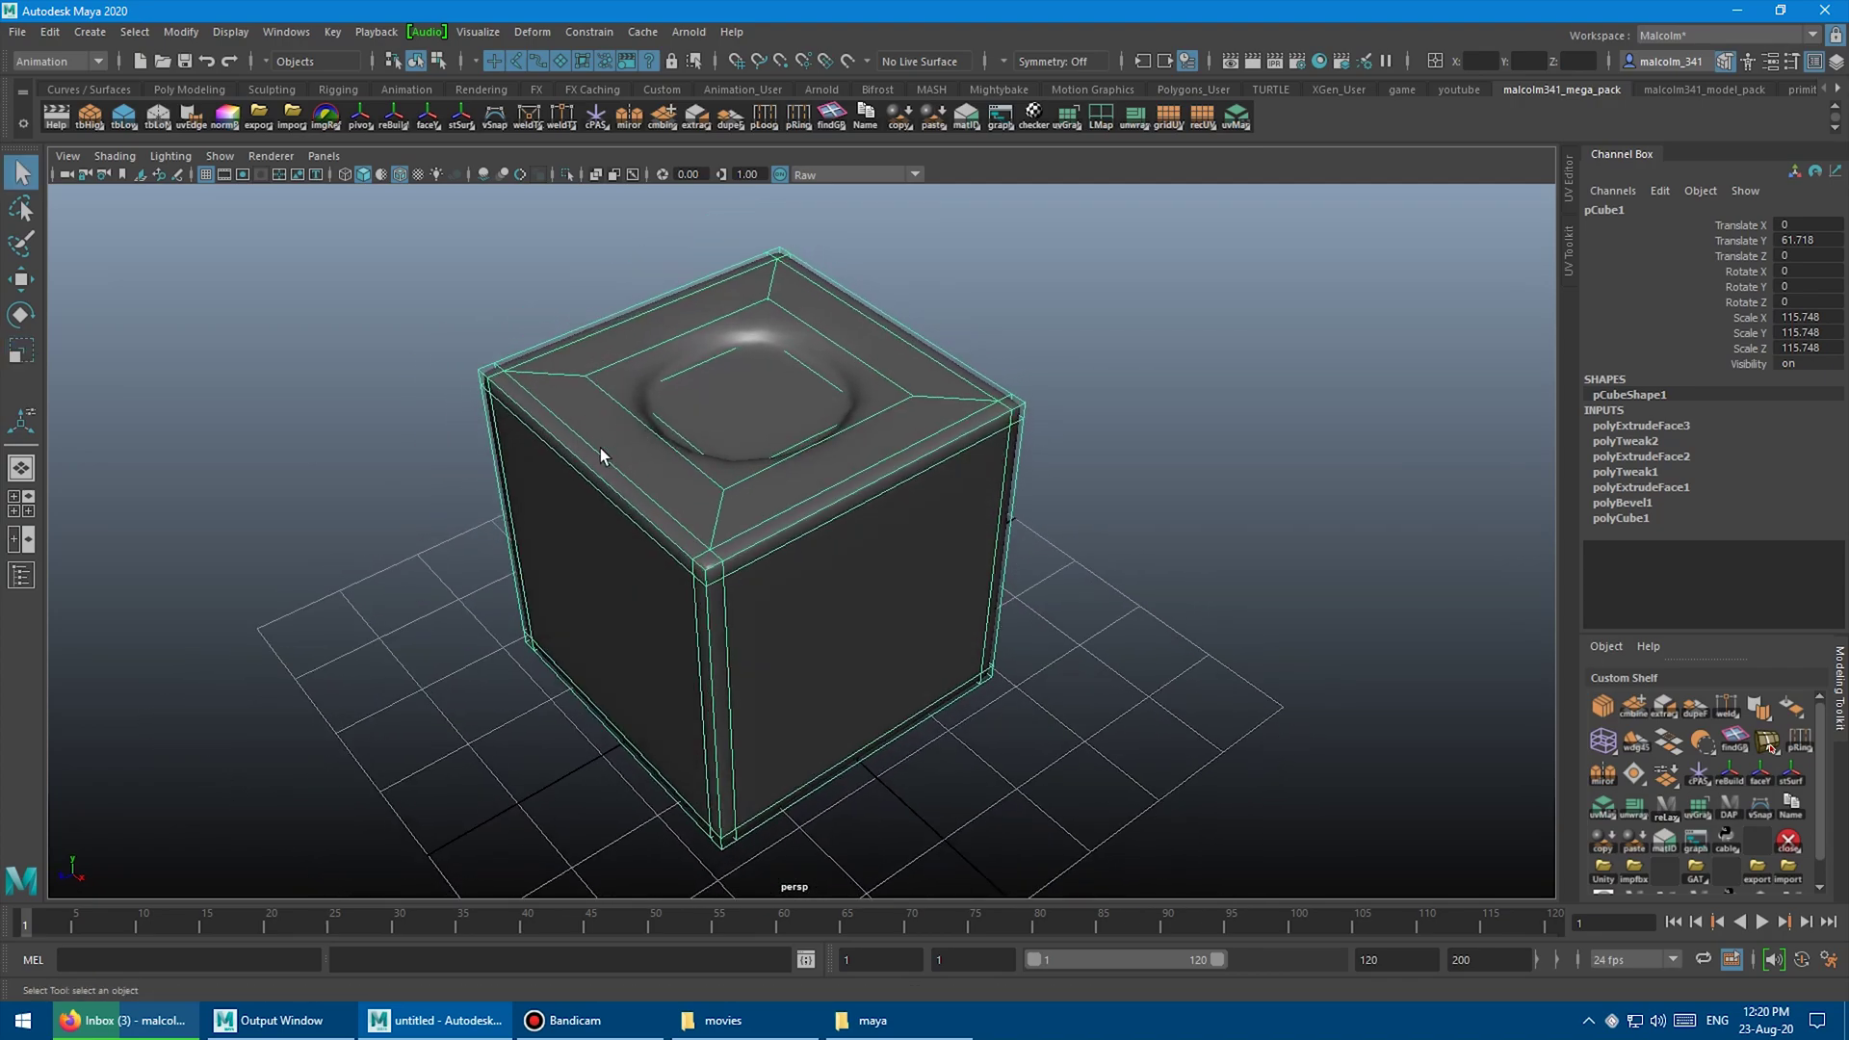
alt+drag(766, 476, 798, 446)
Select the inset top face for scaling, then toggle smoothness off with 1 and on with 3.
click(797, 446)
key(r)
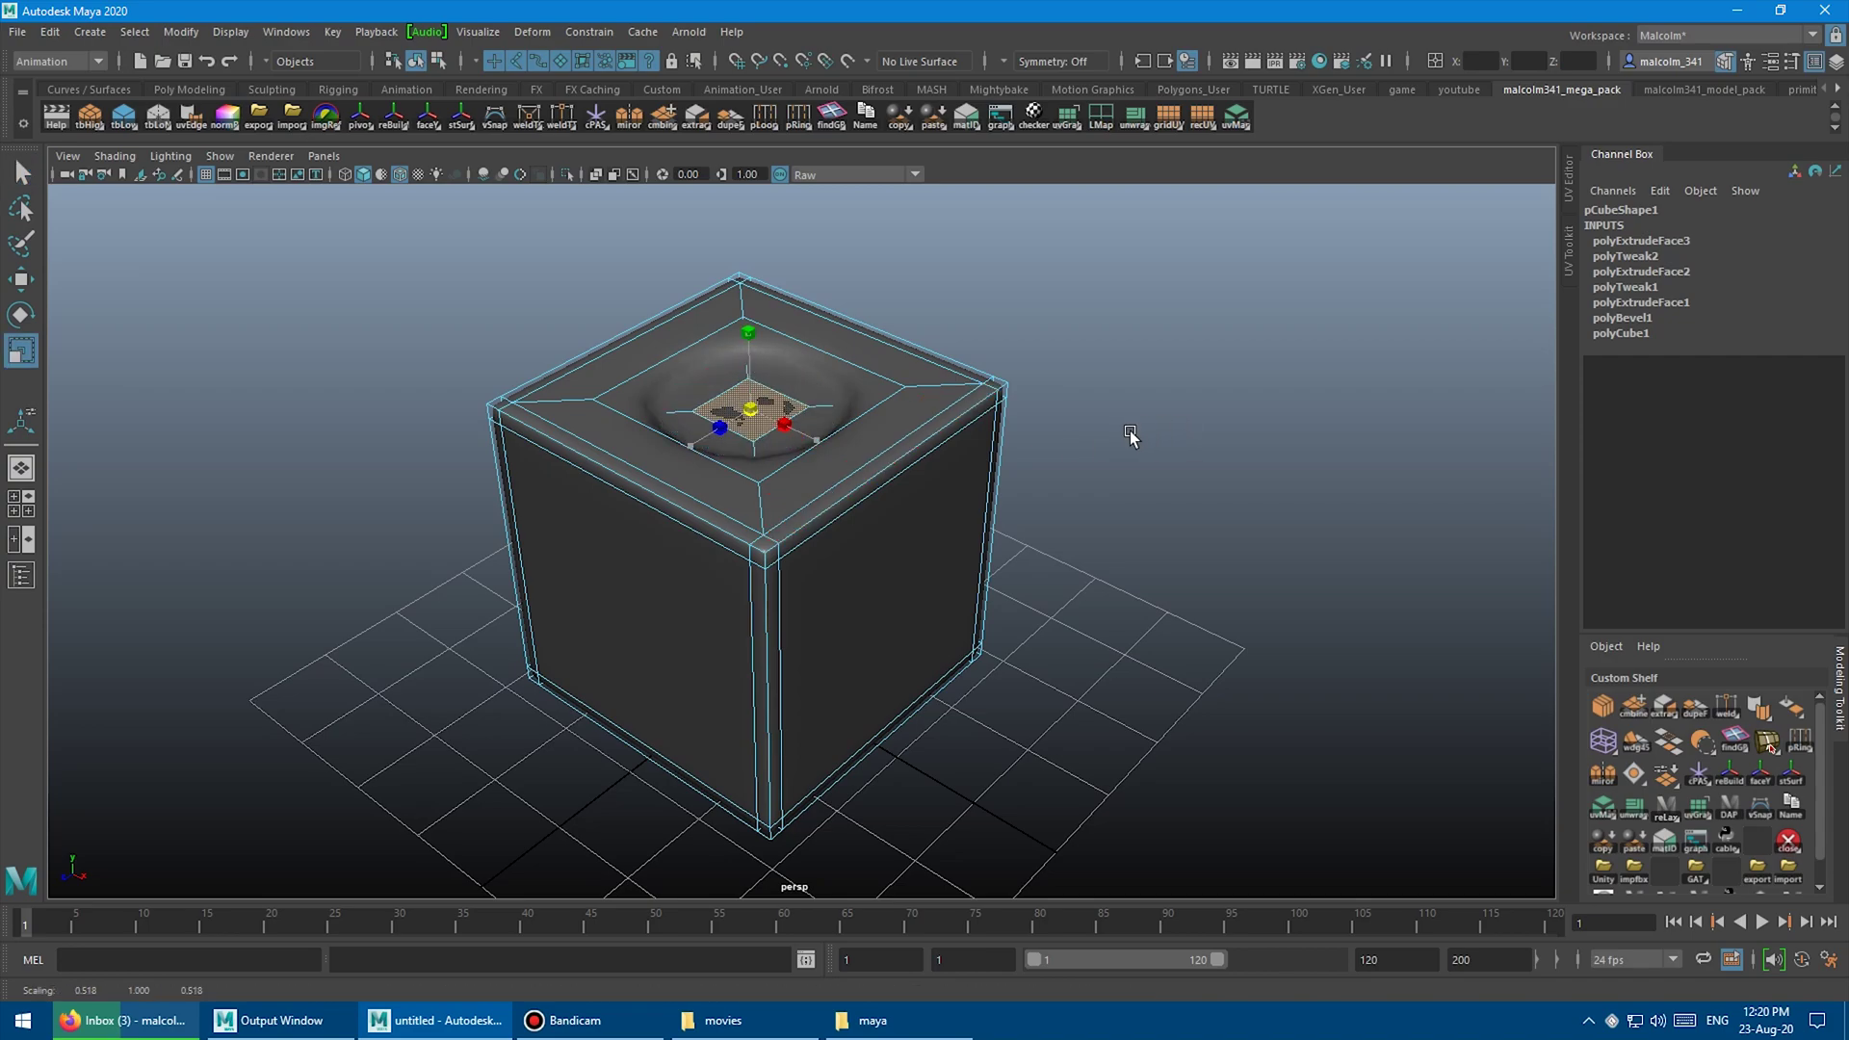
key(1)
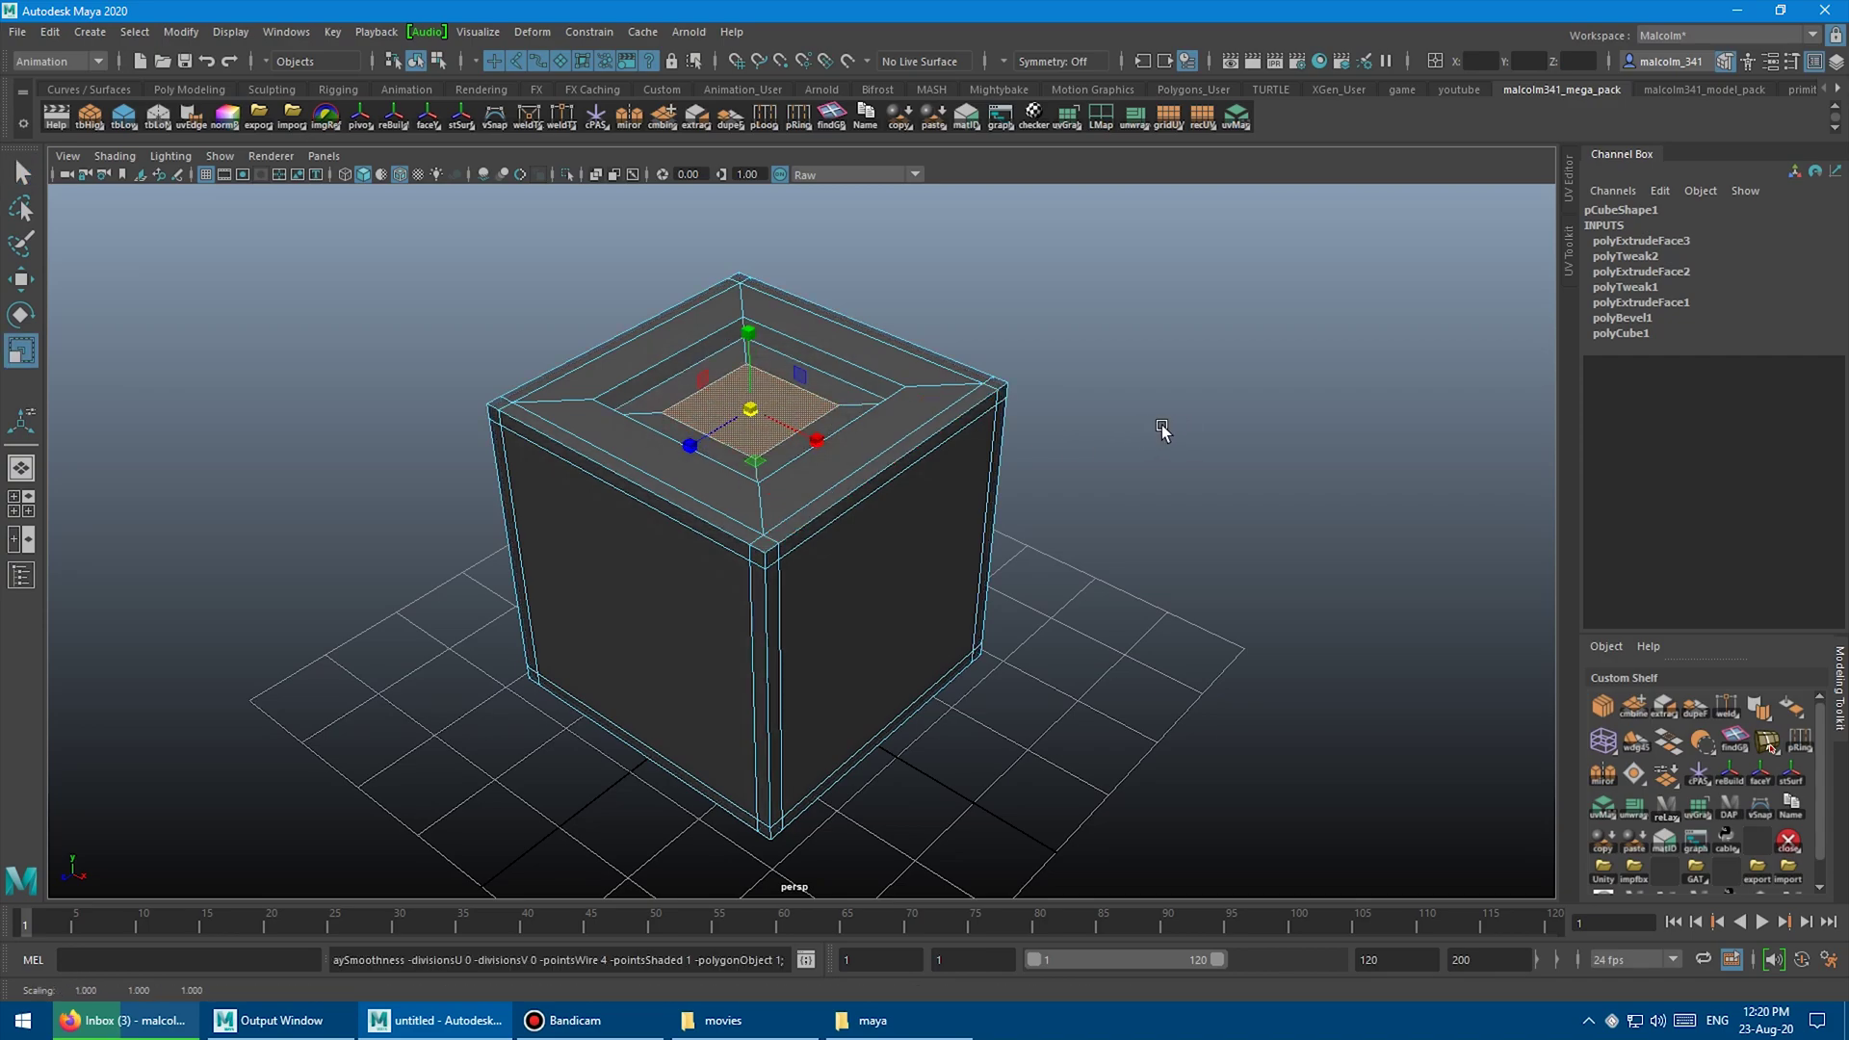
key(3)
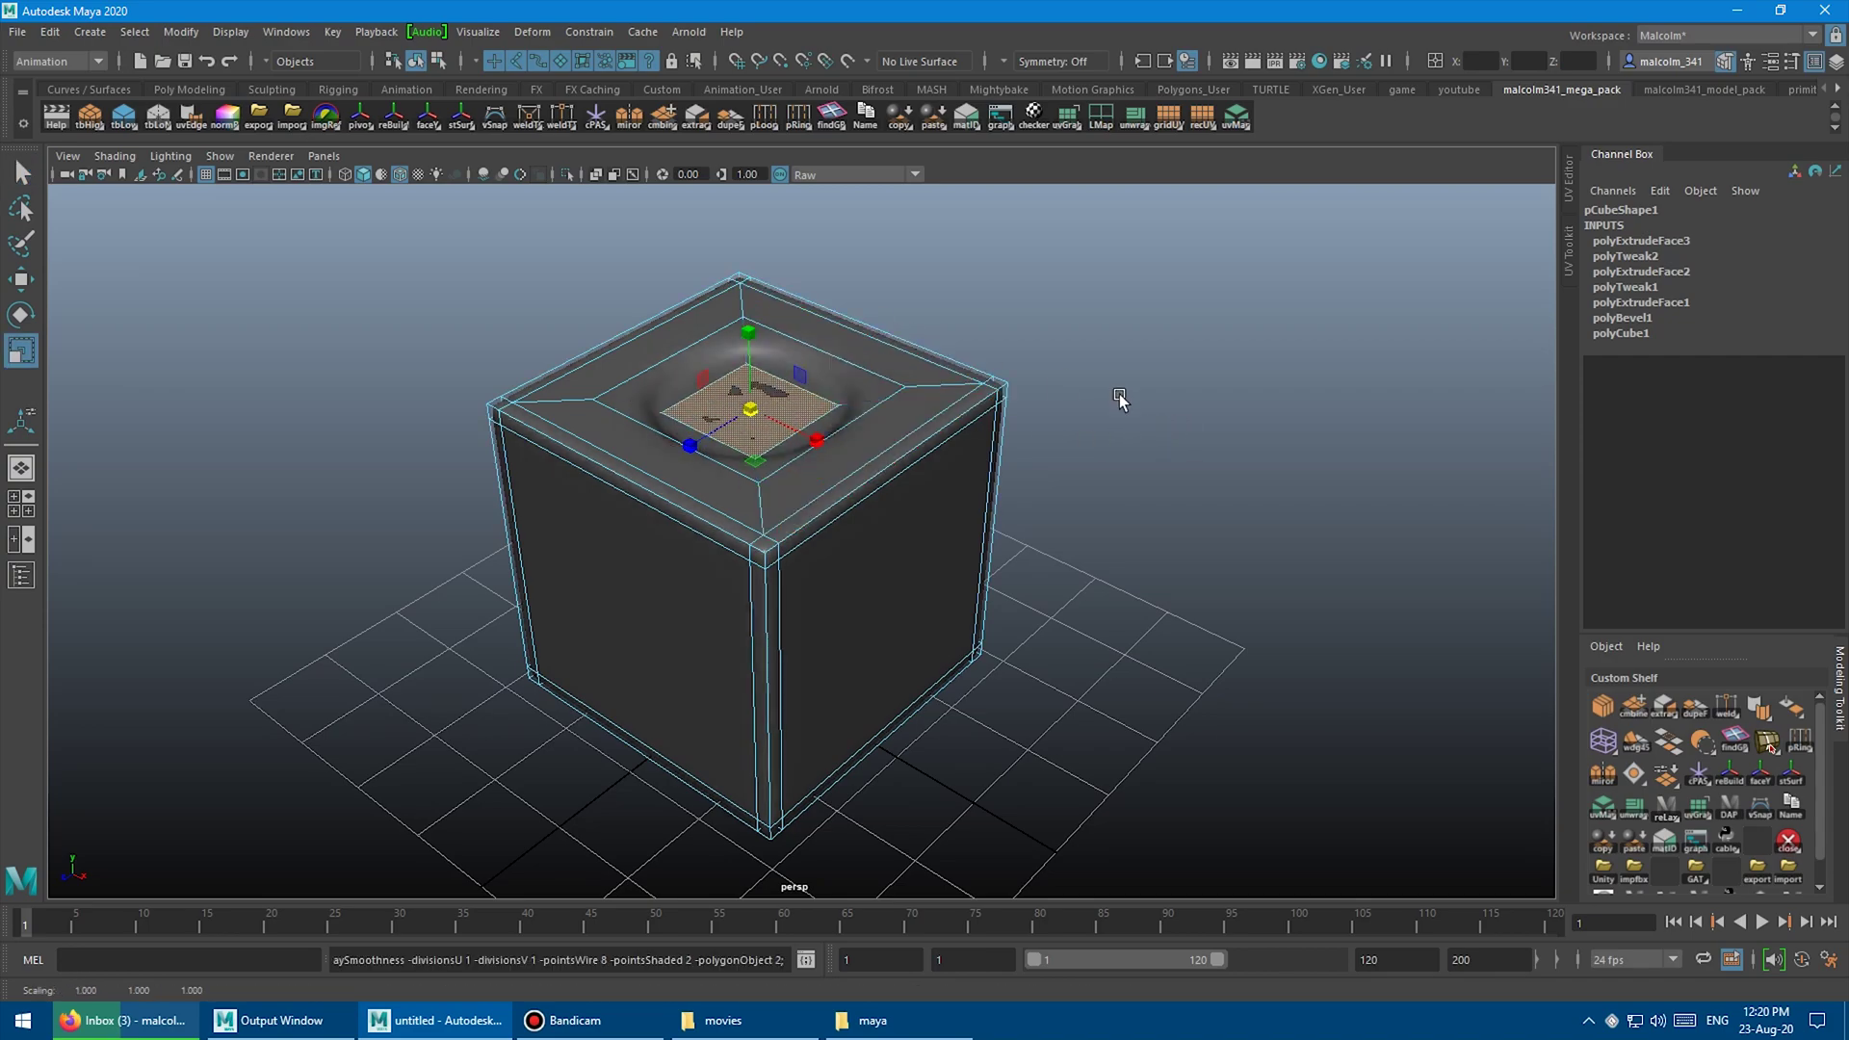
Orbit around the cube, show the smooth-only preview (3), and switch to Vertex mode.
alt+drag(1110, 400, 1006, 332)
scroll(1014, 338, up, 1)
scroll(970, 333, down, 1)
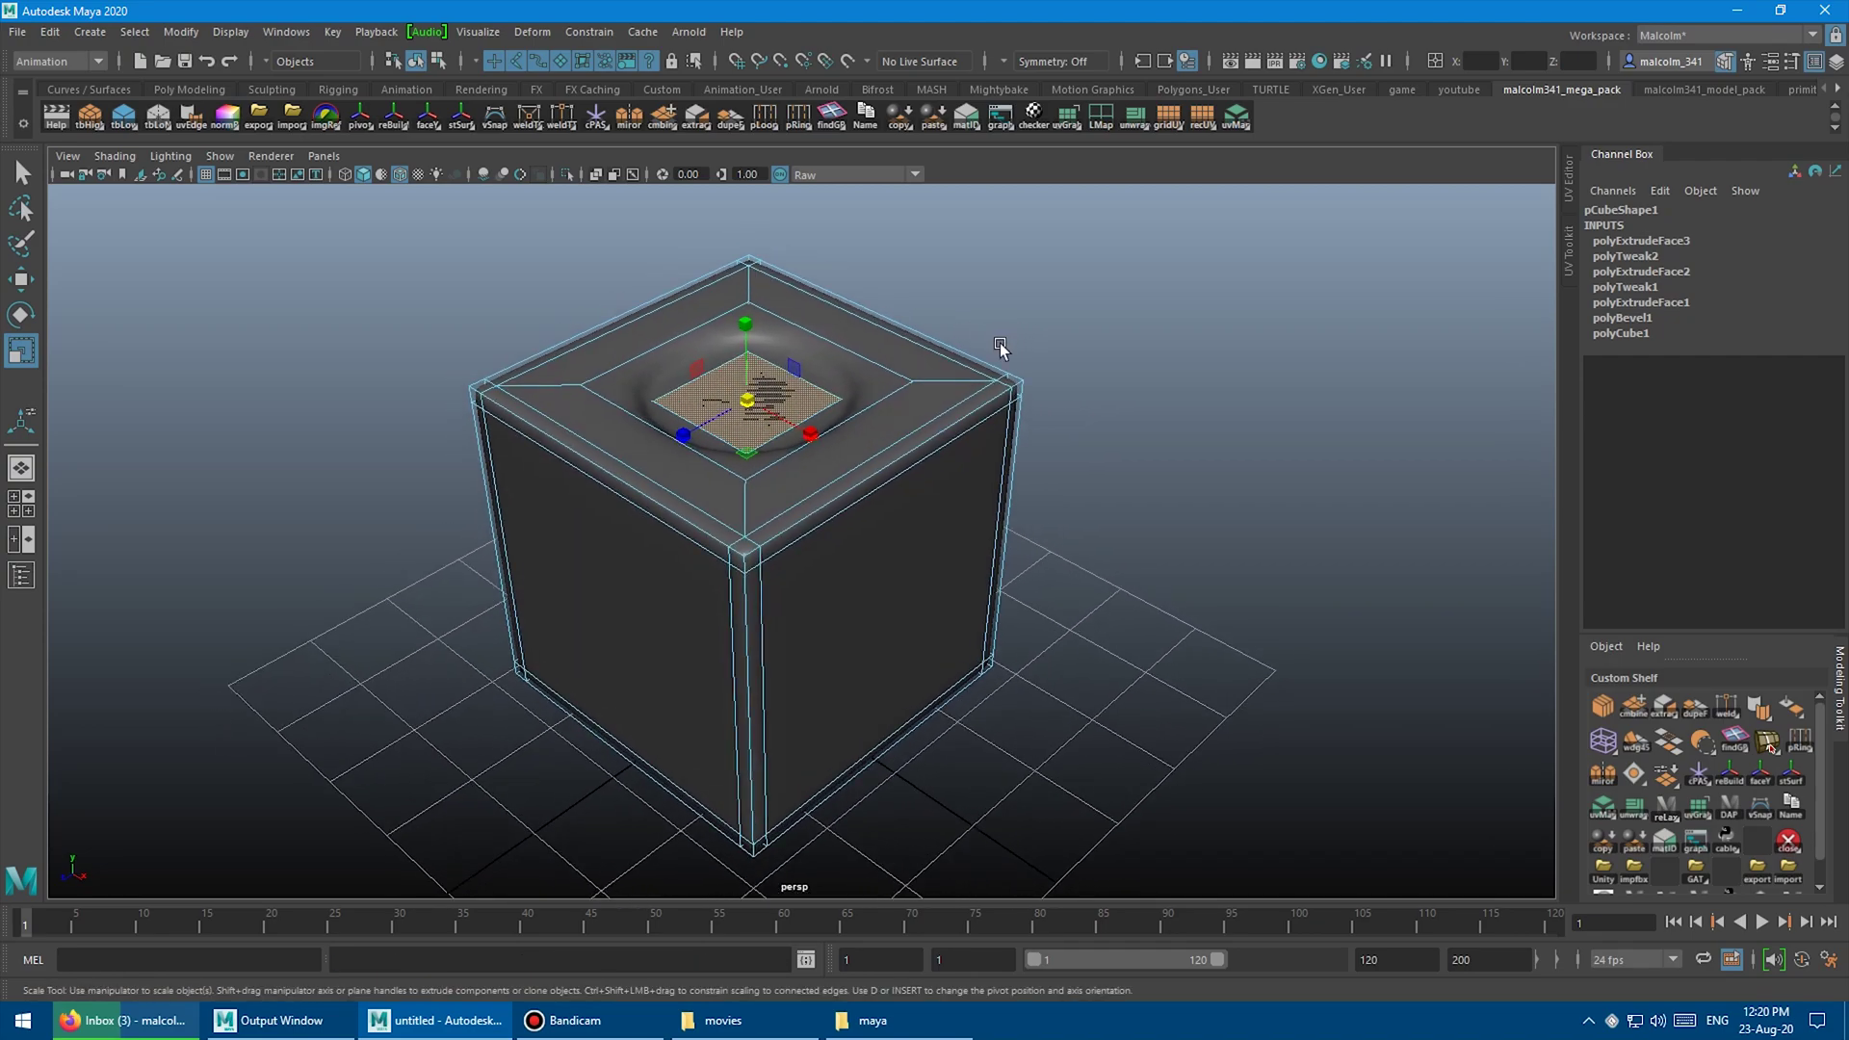
alt+drag(920, 550, 792, 654)
key(3)
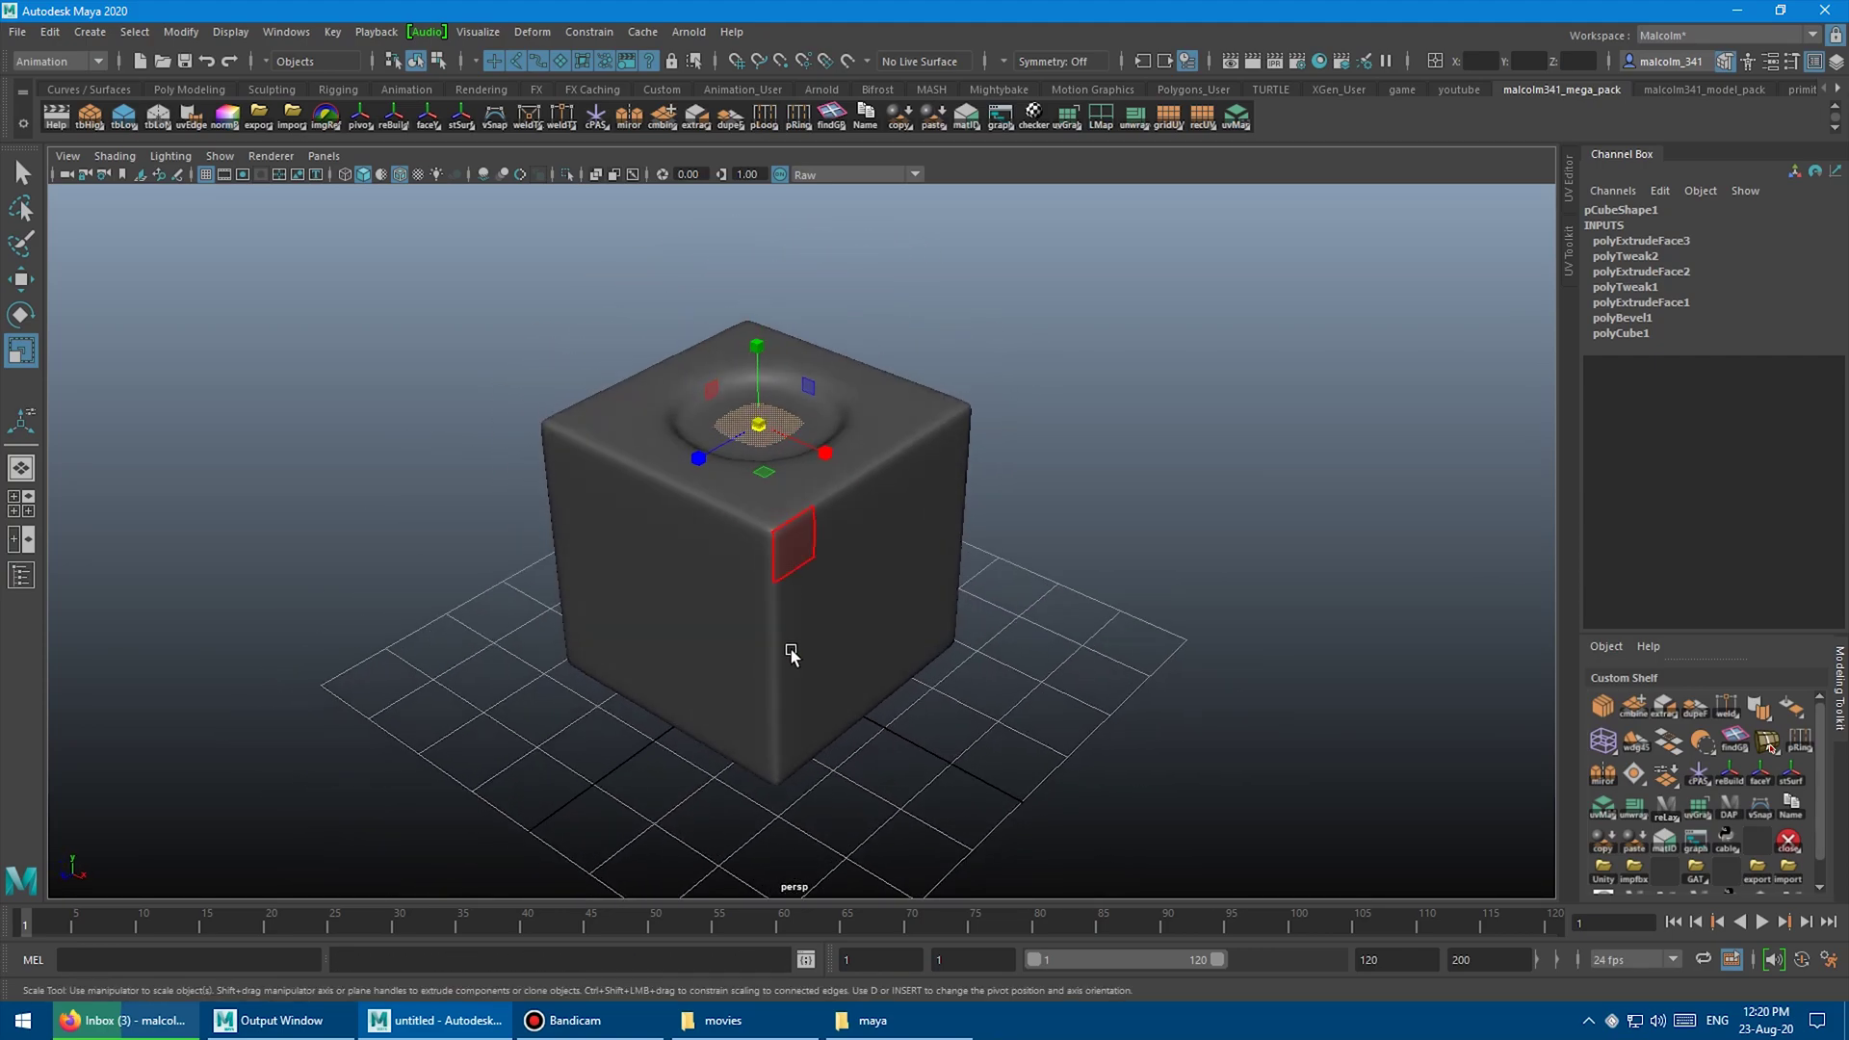
mouse_move(813, 578)
alt+mouse_down()
mouse_move(1024, 569)
mouse_move(799, 554)
alt+mouse_up()
scroll(799, 554, up, 3)
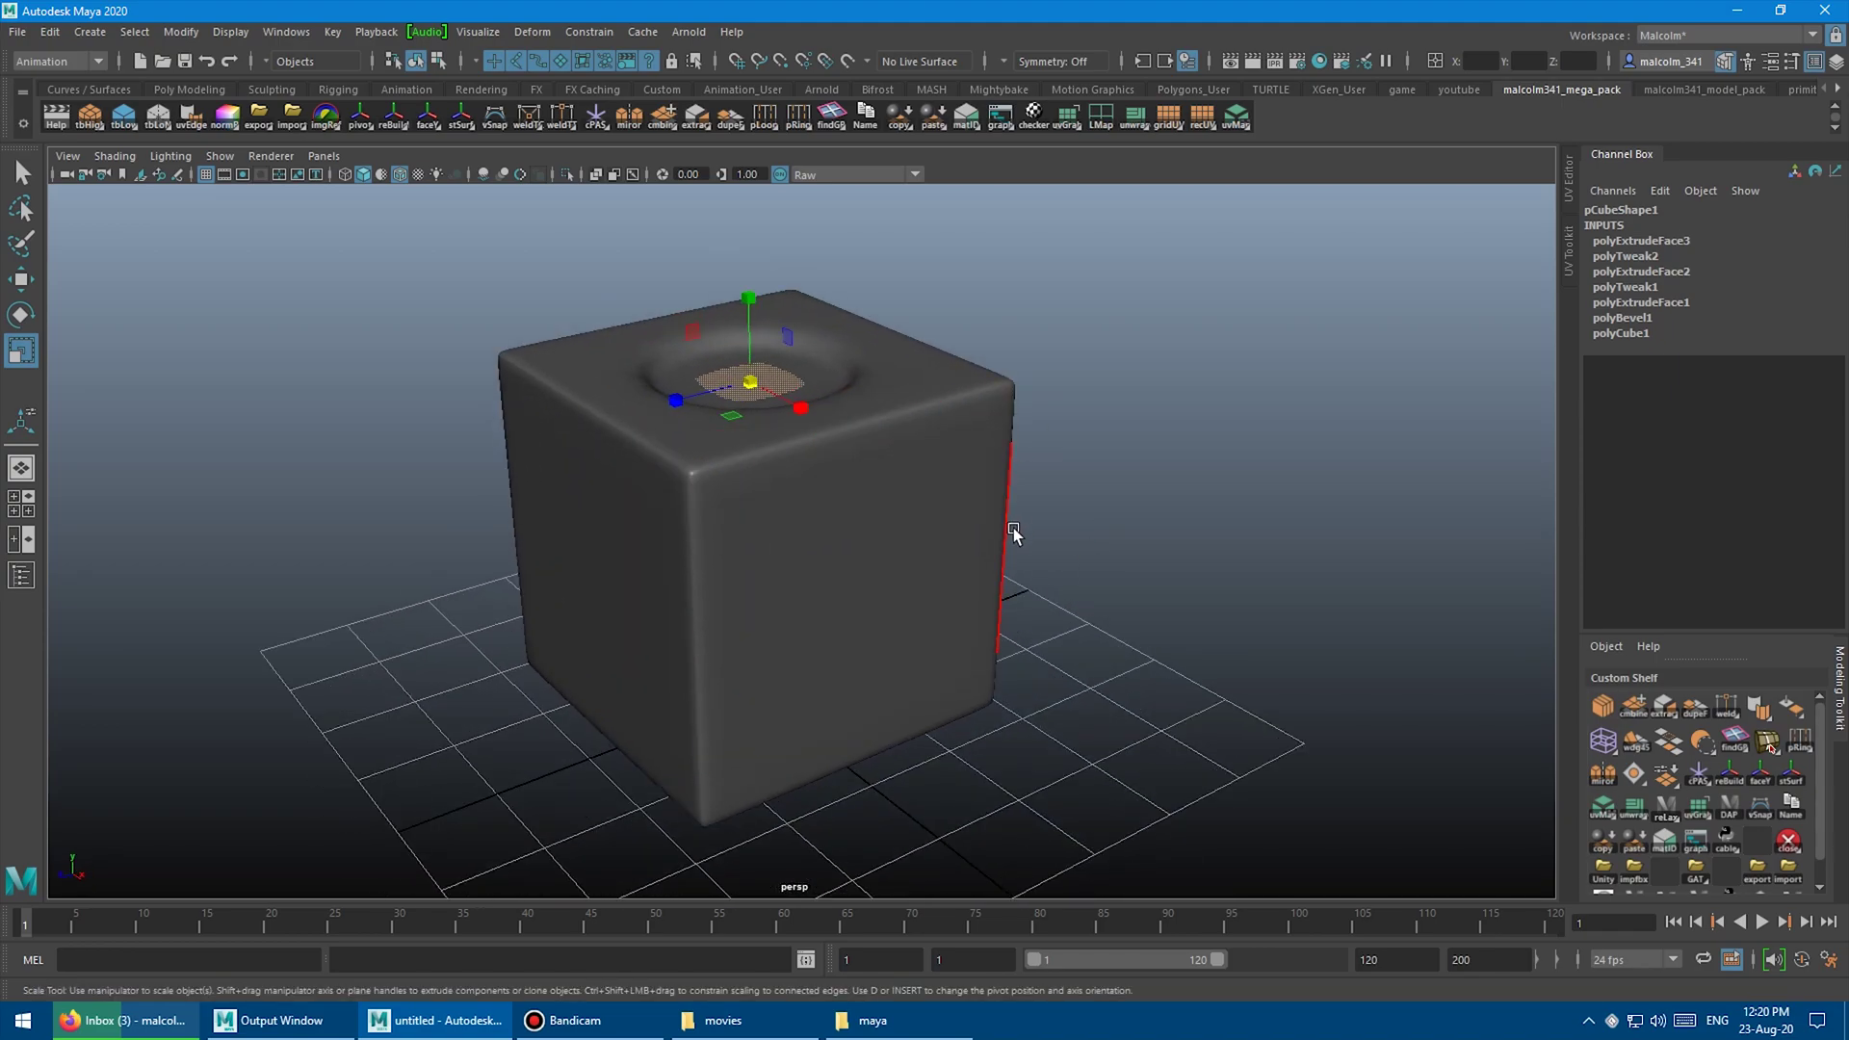
alt+drag(1015, 516, 1085, 487)
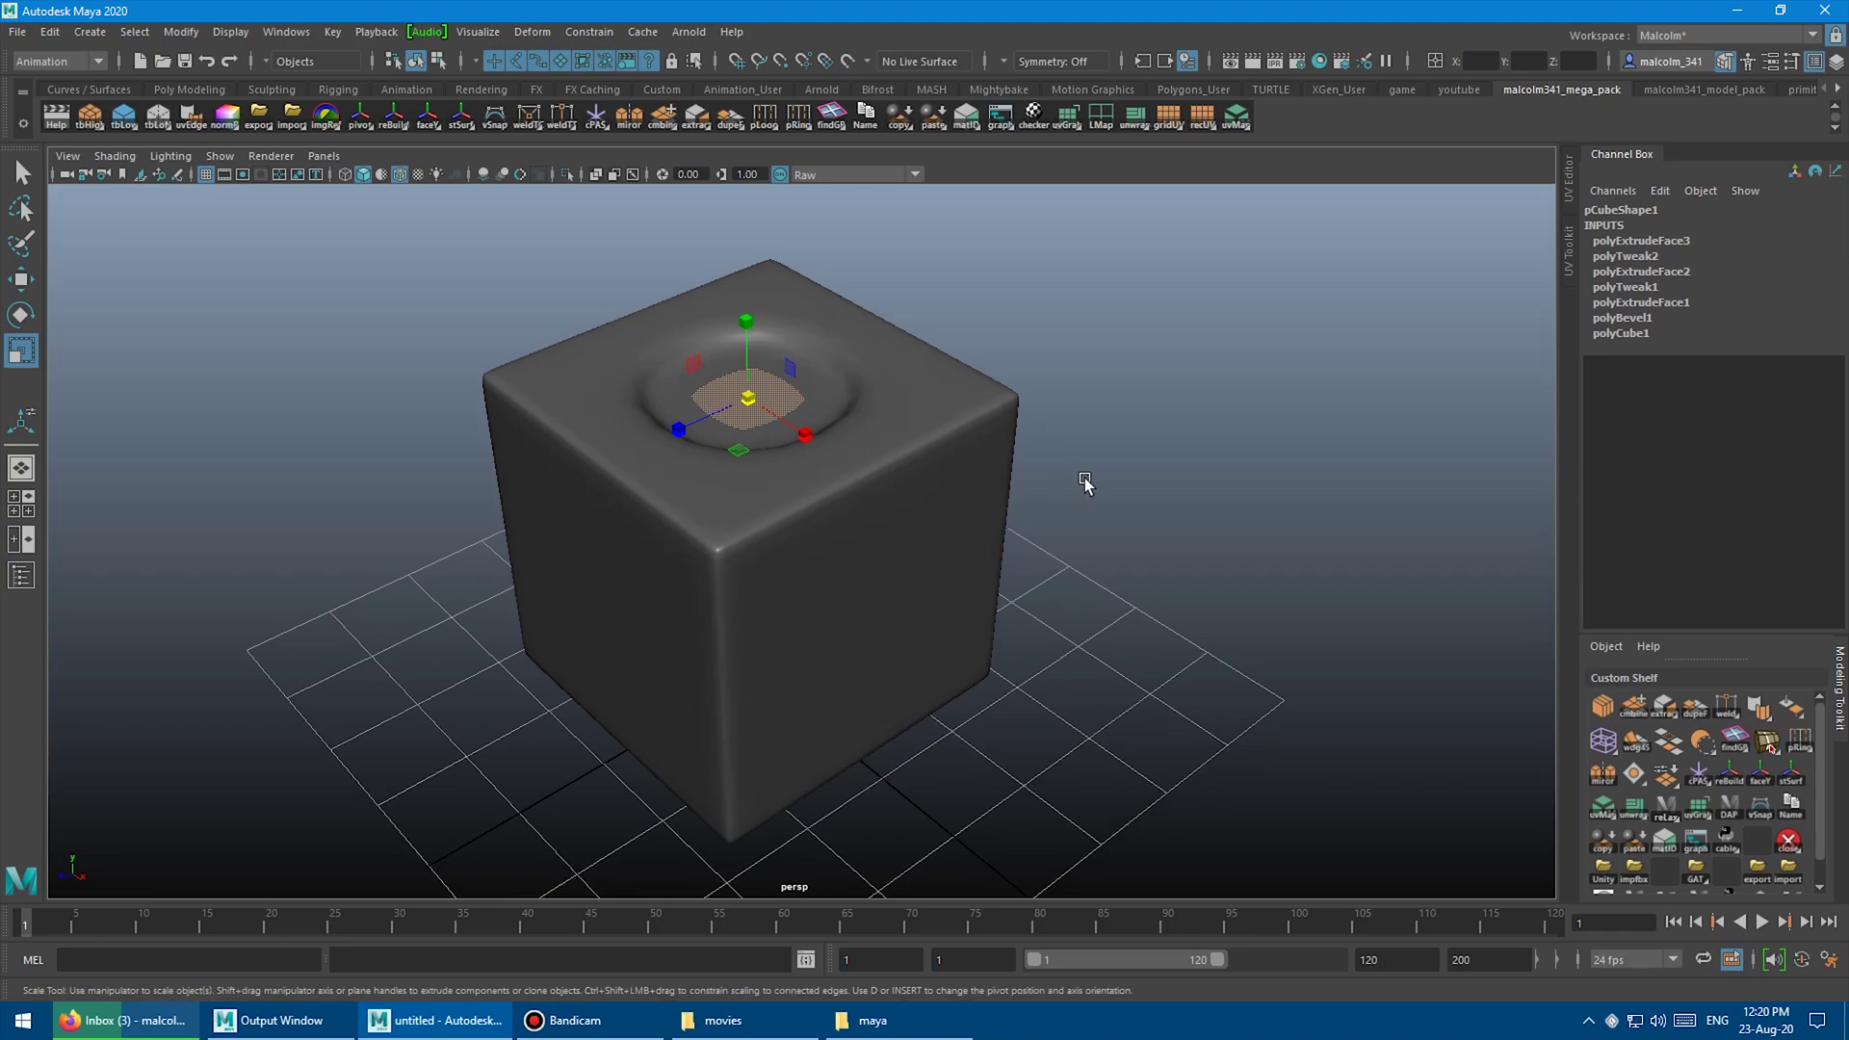
right_drag(941, 487, 898, 378)
Select a top corner vertex for moving, then cycle through hard cage, smooth-with-cage and smooth-only (1, 2, 3).
click(992, 411)
alt+drag(1079, 572, 1103, 537)
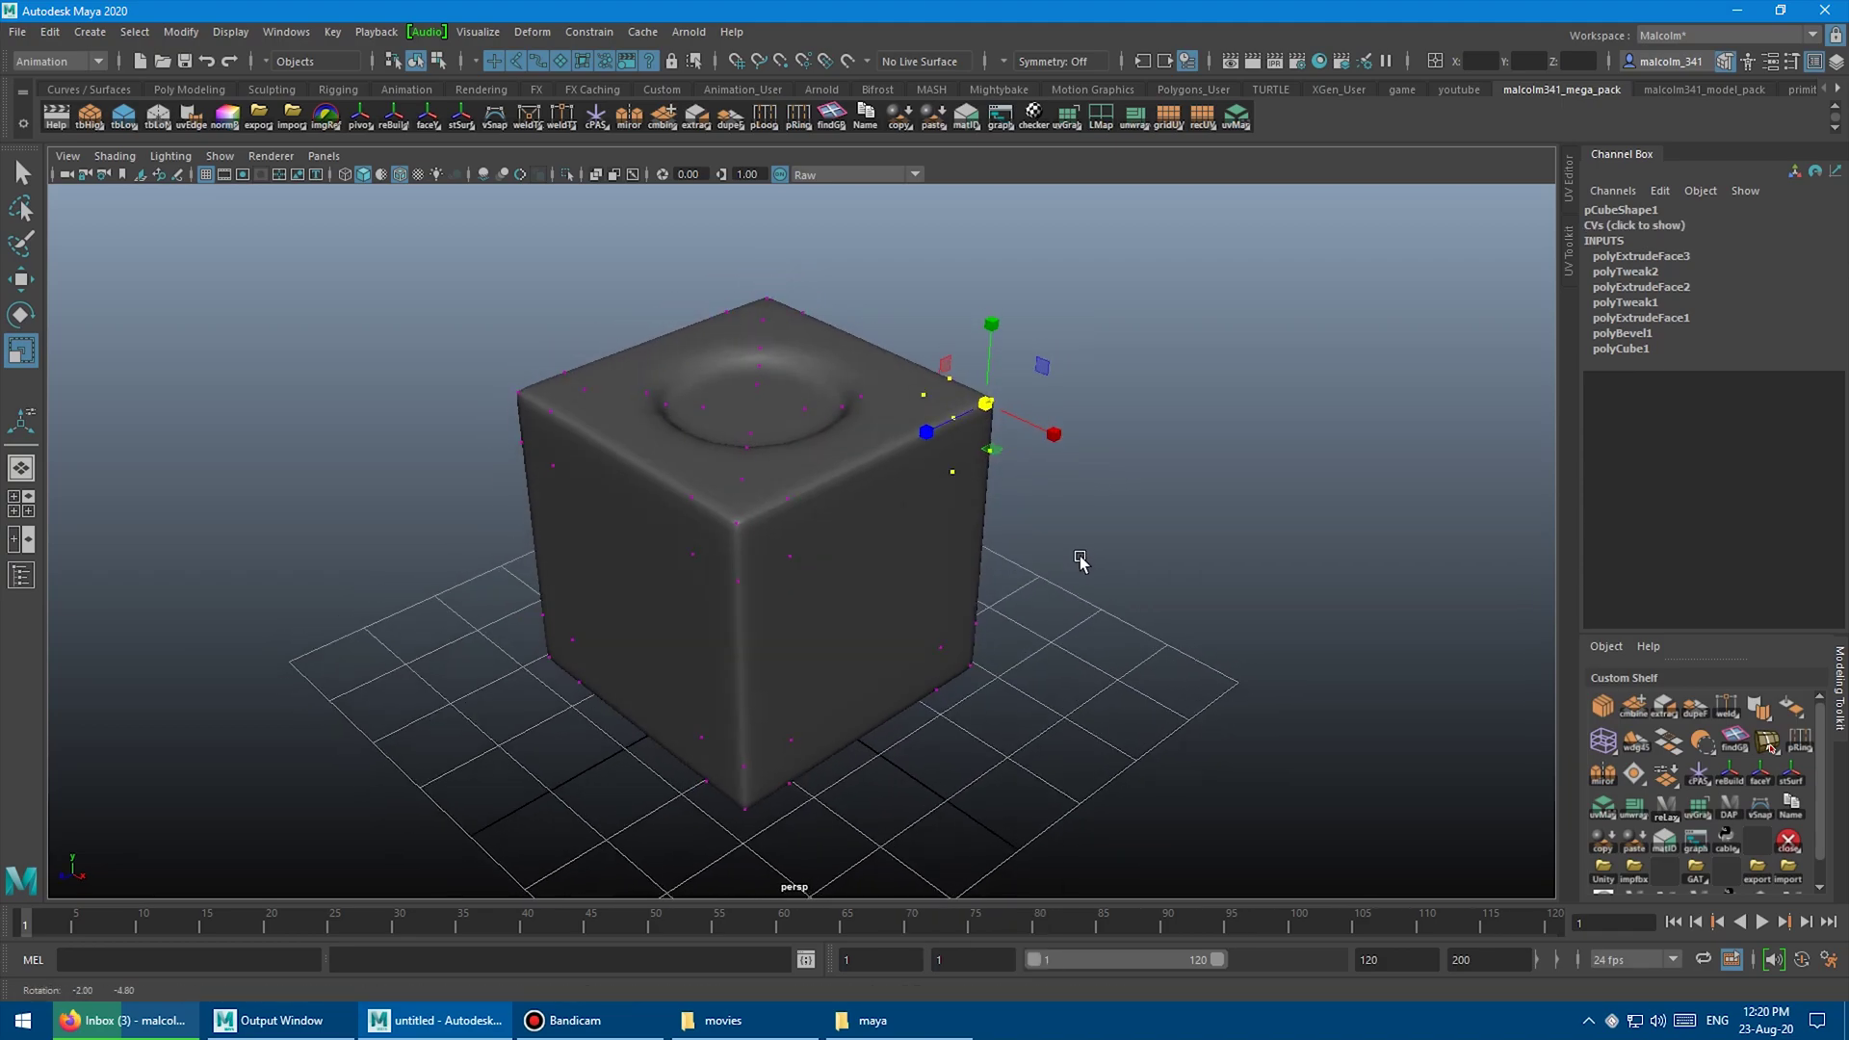
key(w)
key(1)
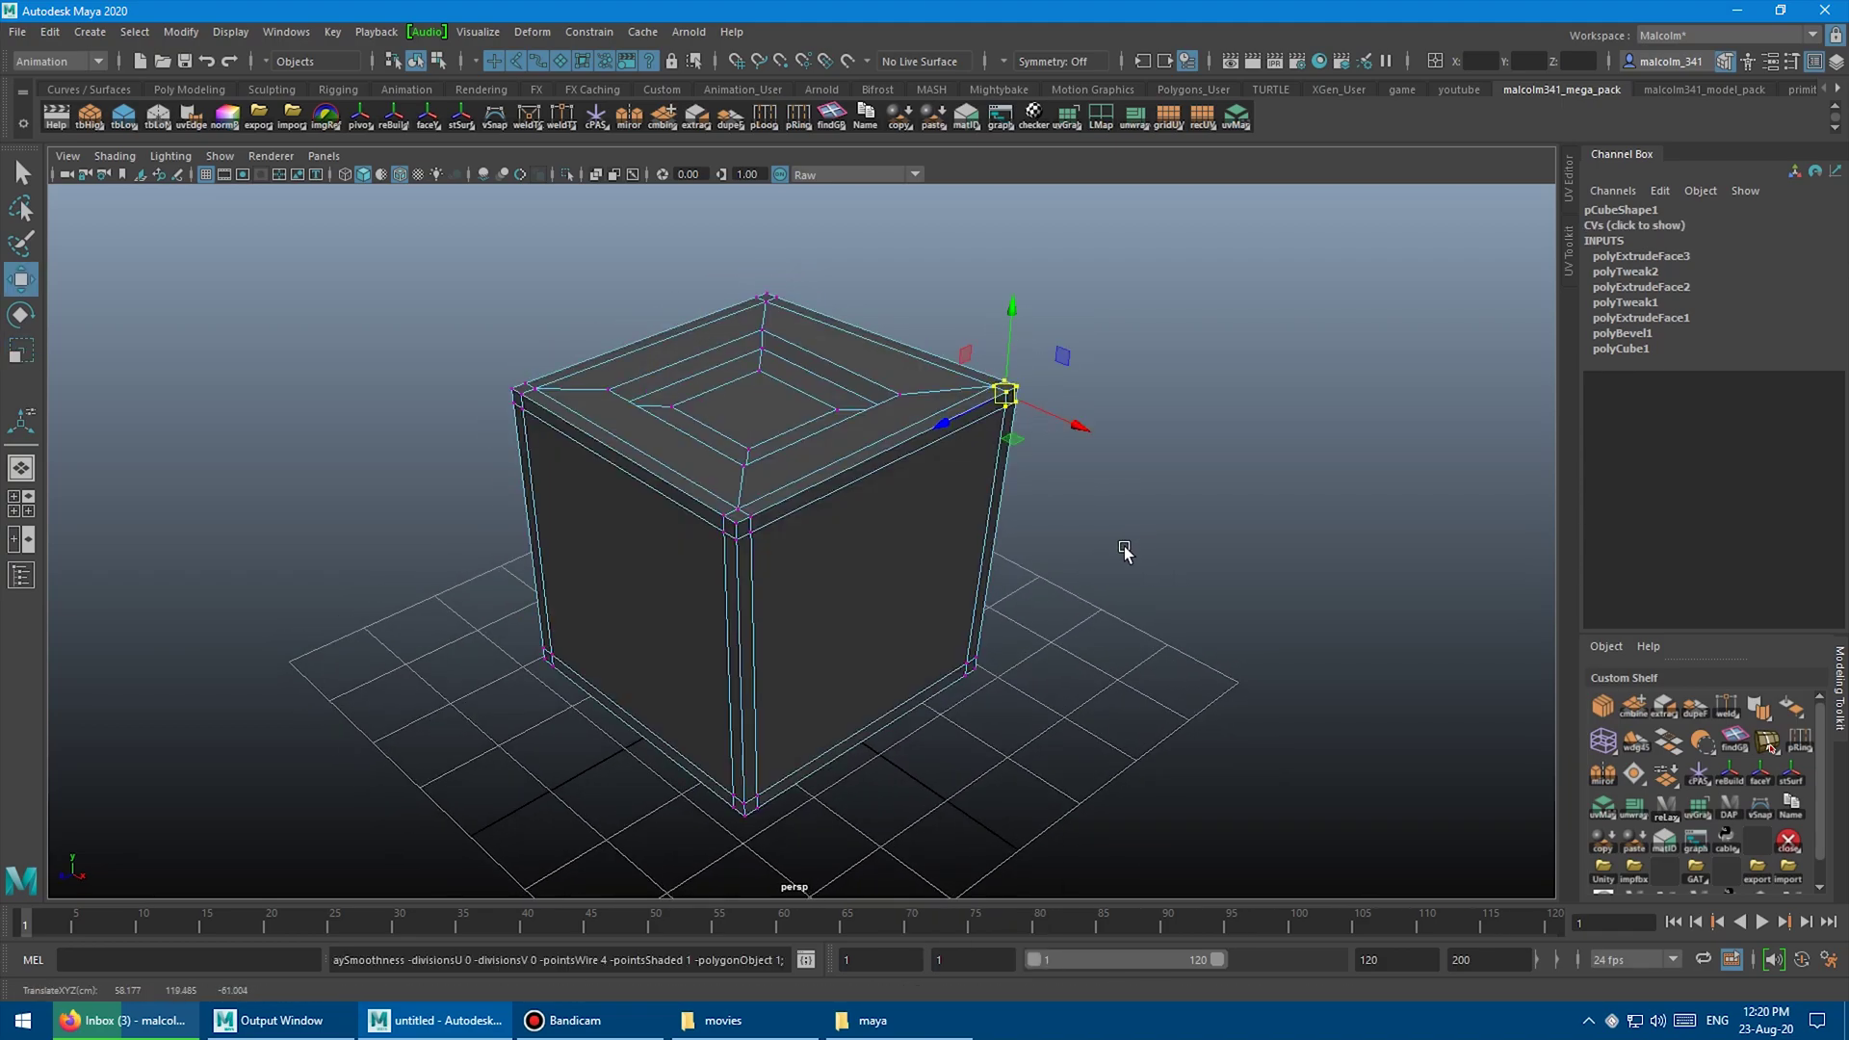
key(2)
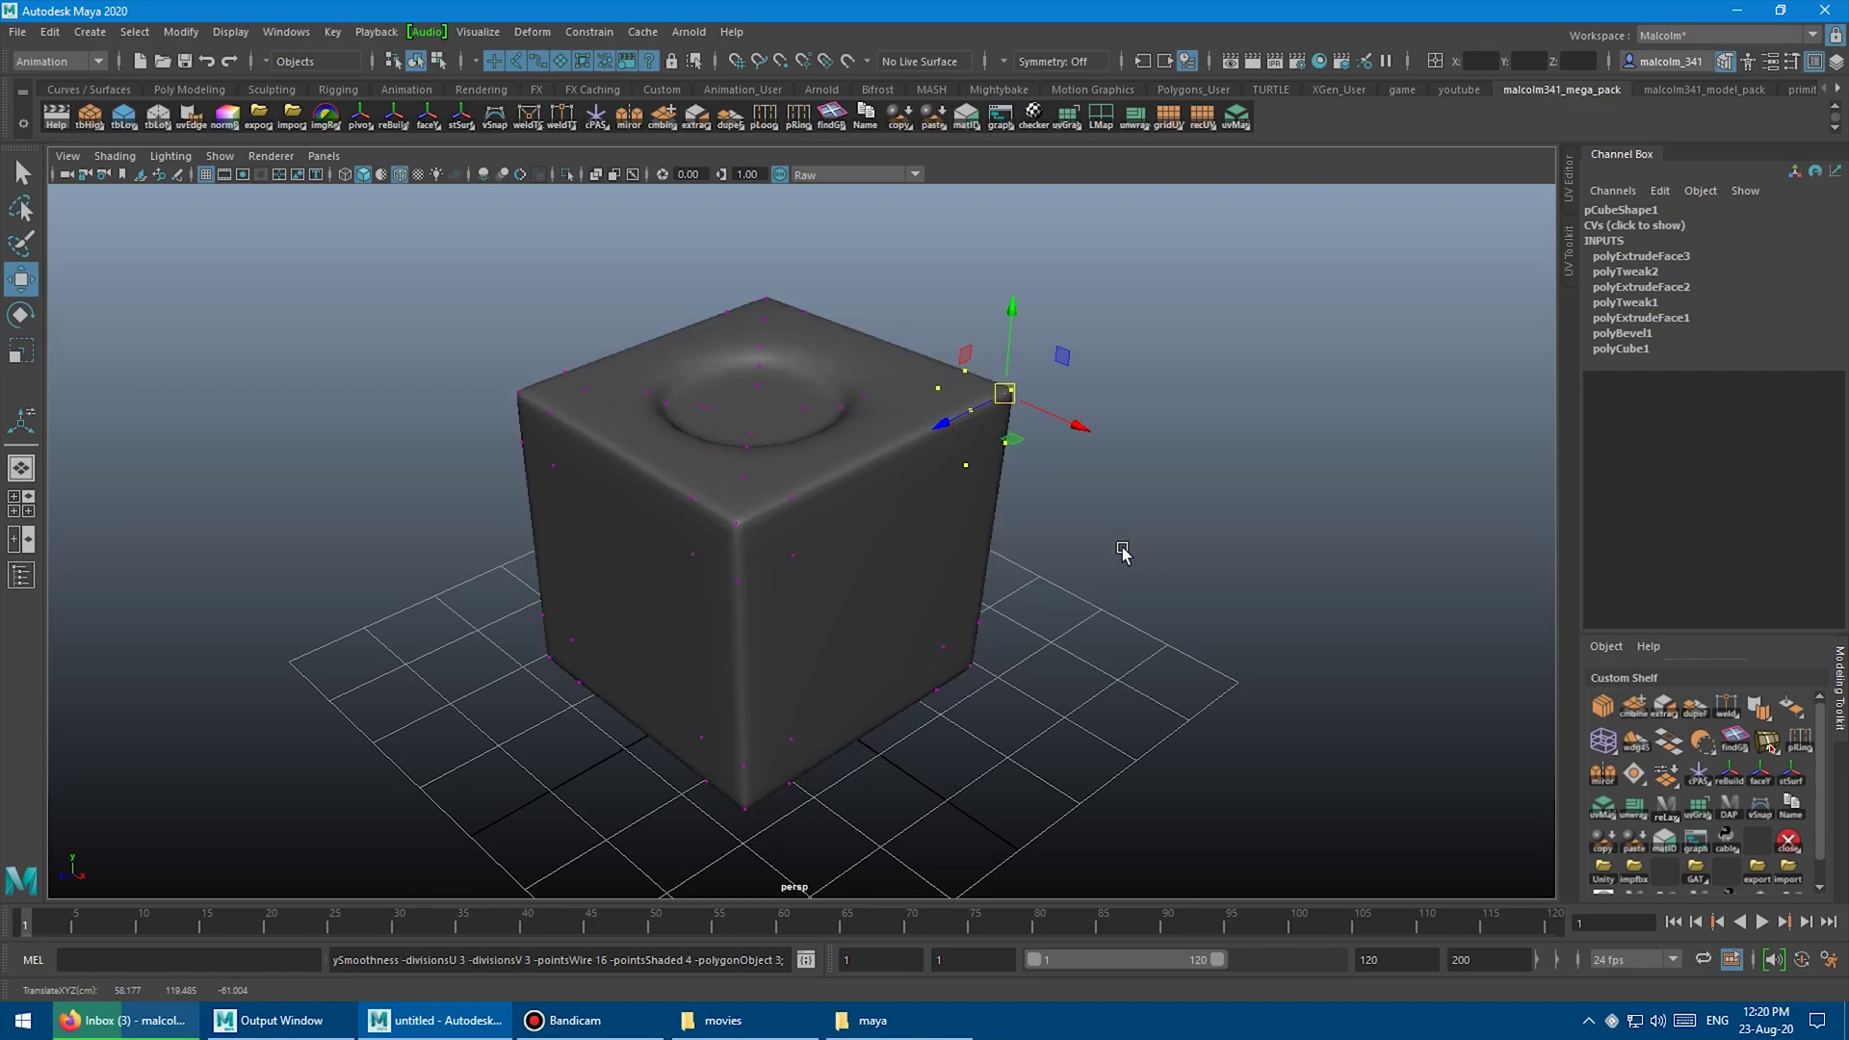
key(3)
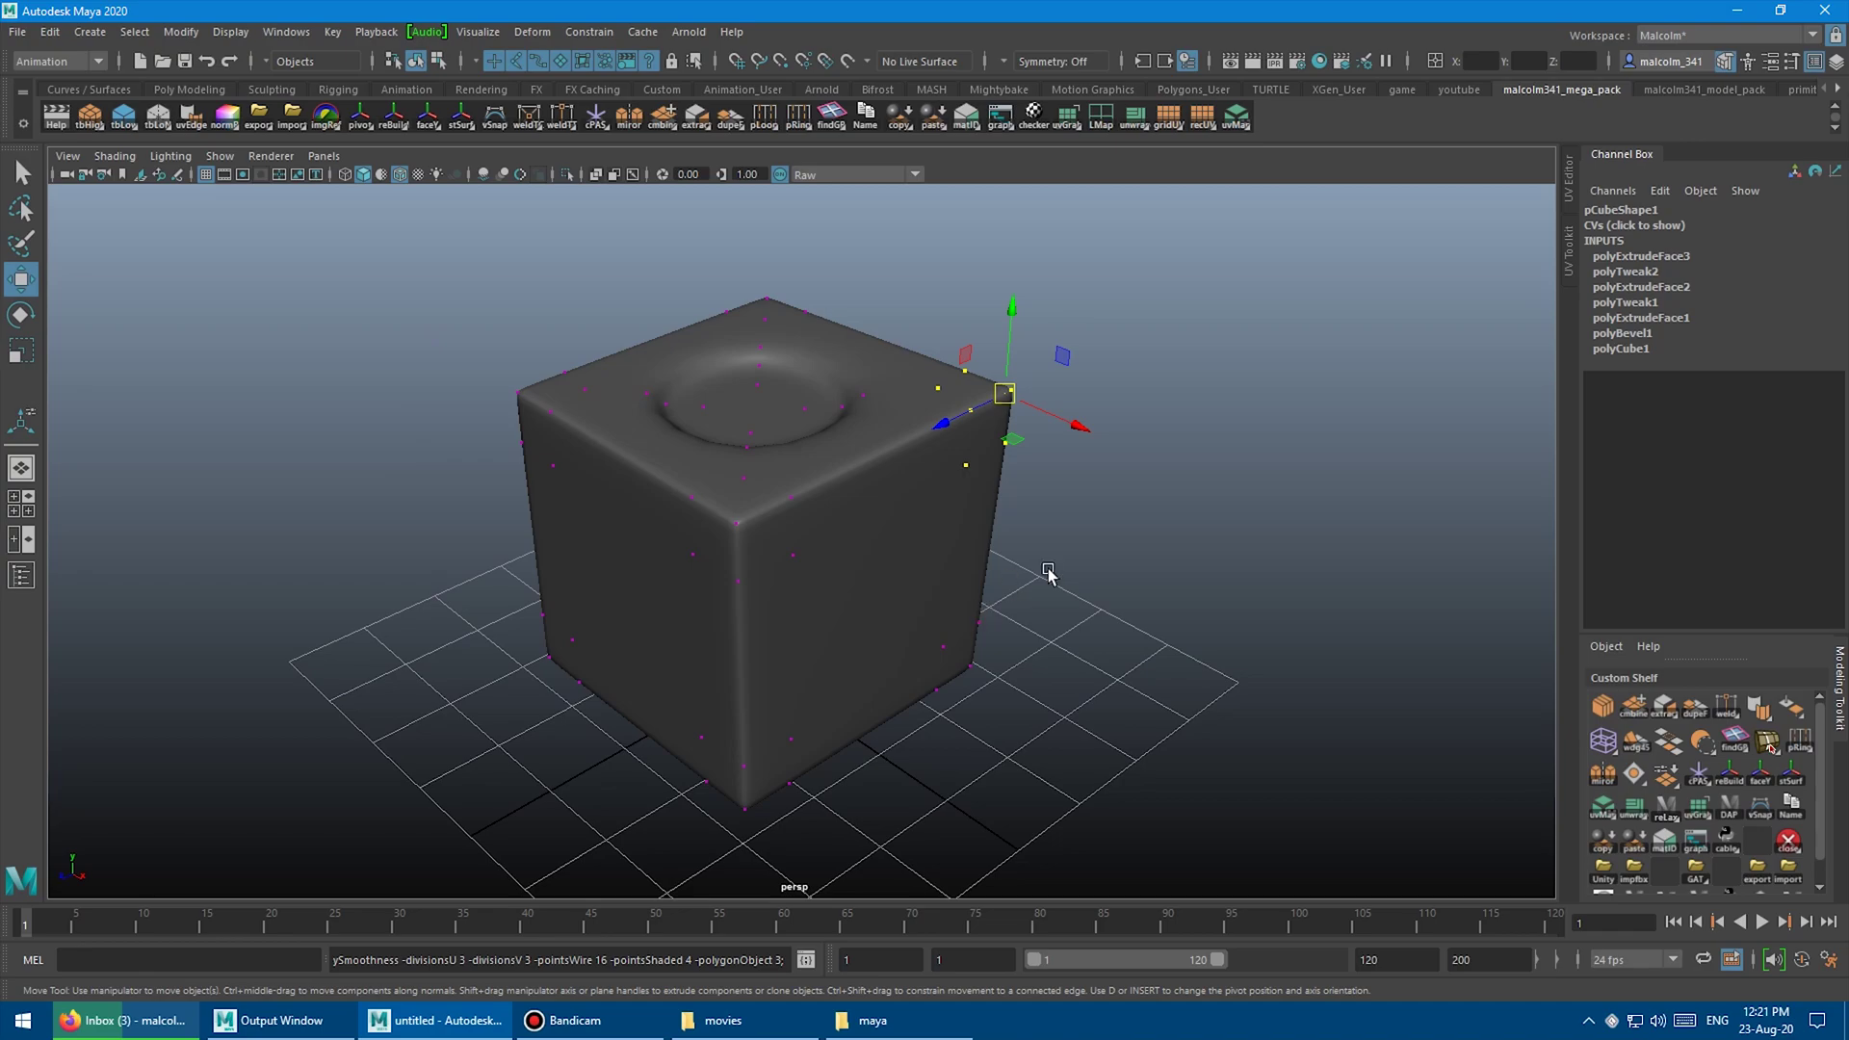
Toggle the cage overlay on and off twice with 2 and 3, ending smooth-only.
key(2)
key(3)
key(2)
key(3)
Orbit and zoom around the smoothed cube to inspect its rounded top dish from several angles.
alt+drag(454, 330, 515, 339)
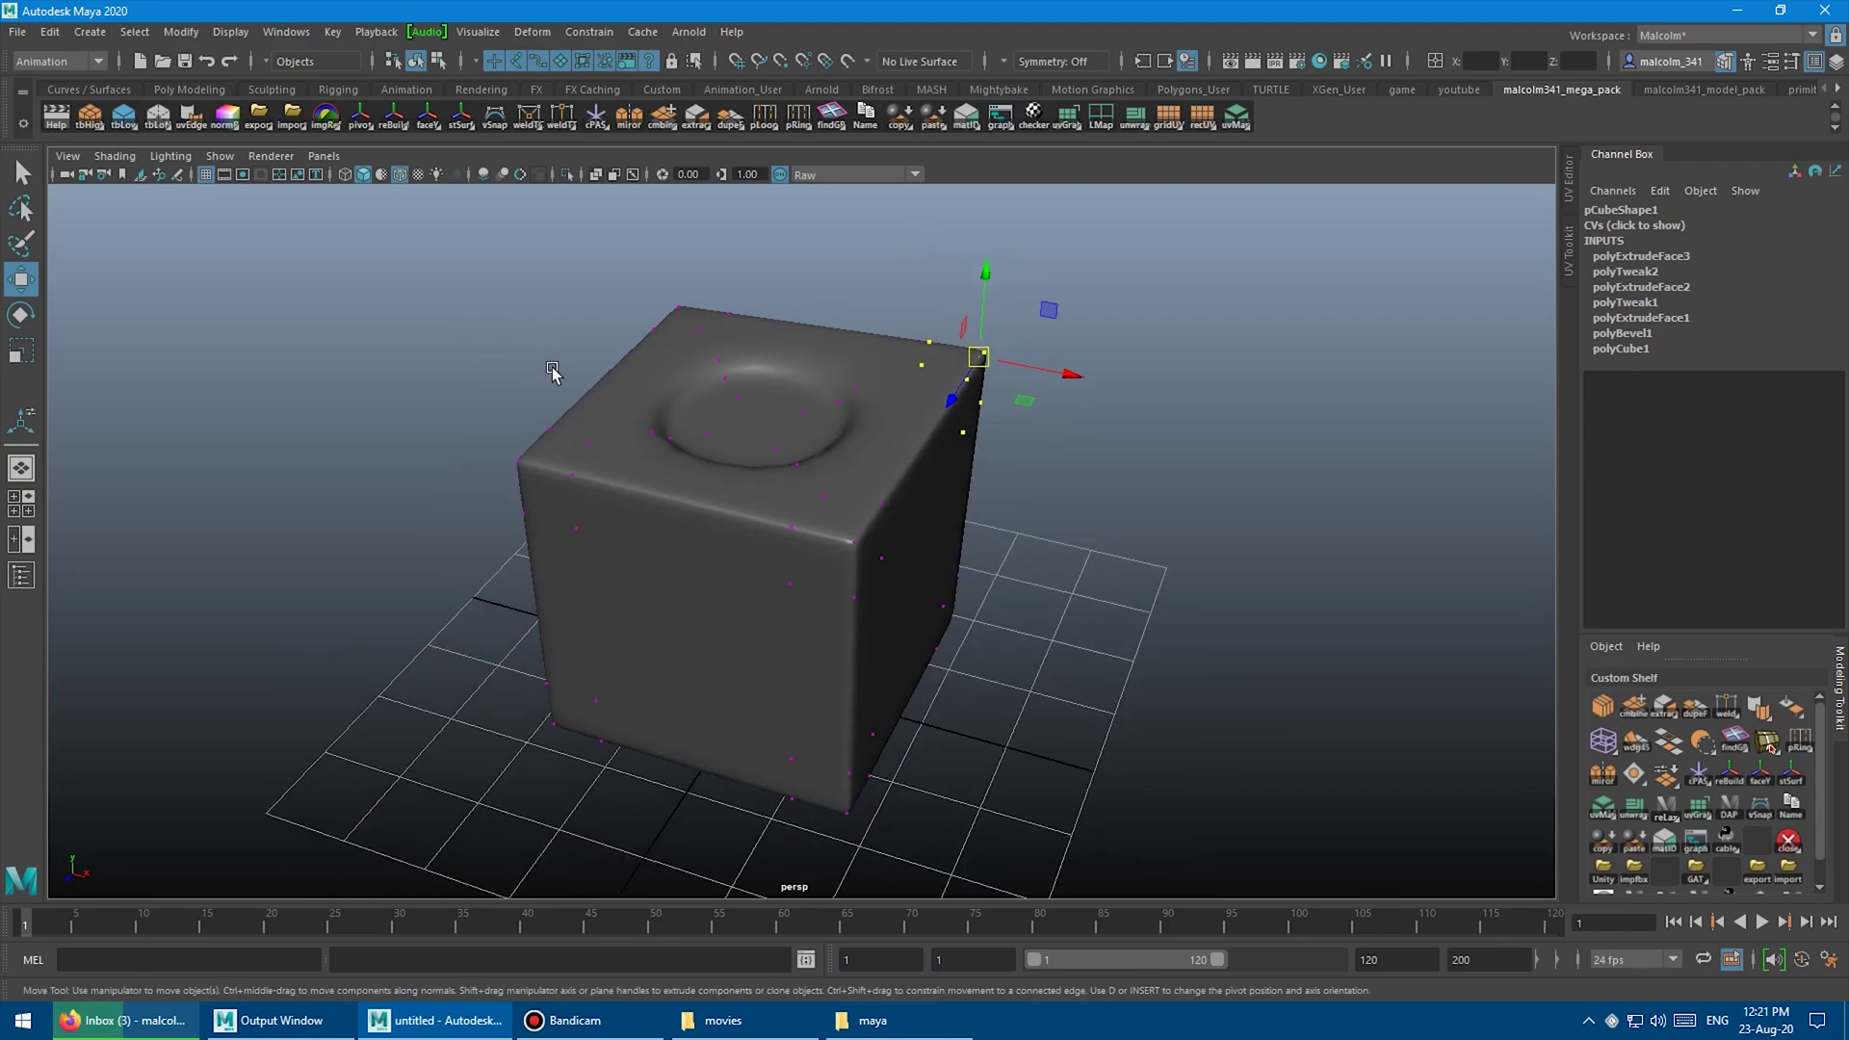
alt+drag(552, 370, 515, 376)
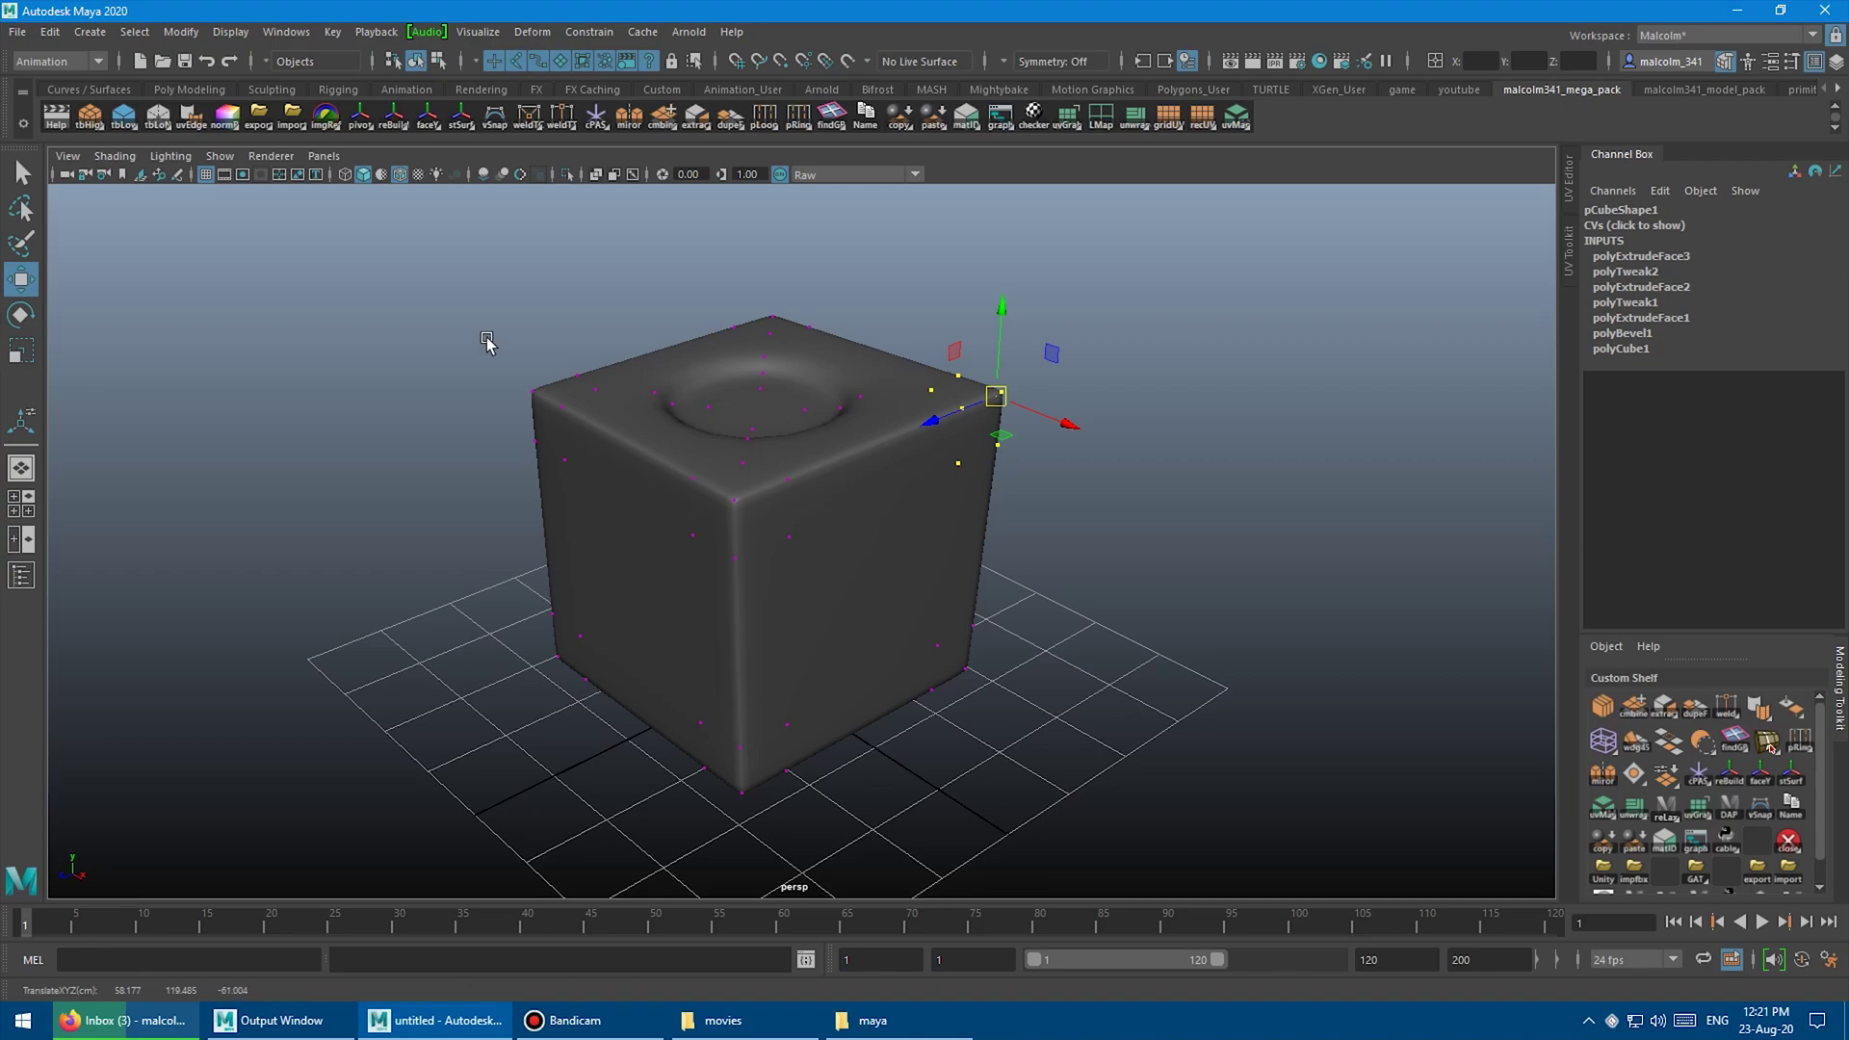
alt+drag(385, 351, 450, 344)
mouse_move(528, 346)
alt+right_down()
mouse_move(495, 350)
mouse_move(547, 343)
alt+right_up()
alt+drag(574, 339, 547, 322)
alt+right_drag(547, 323, 546, 321)
alt+drag(544, 320, 433, 305)
alt+right_drag(434, 306, 517, 317)
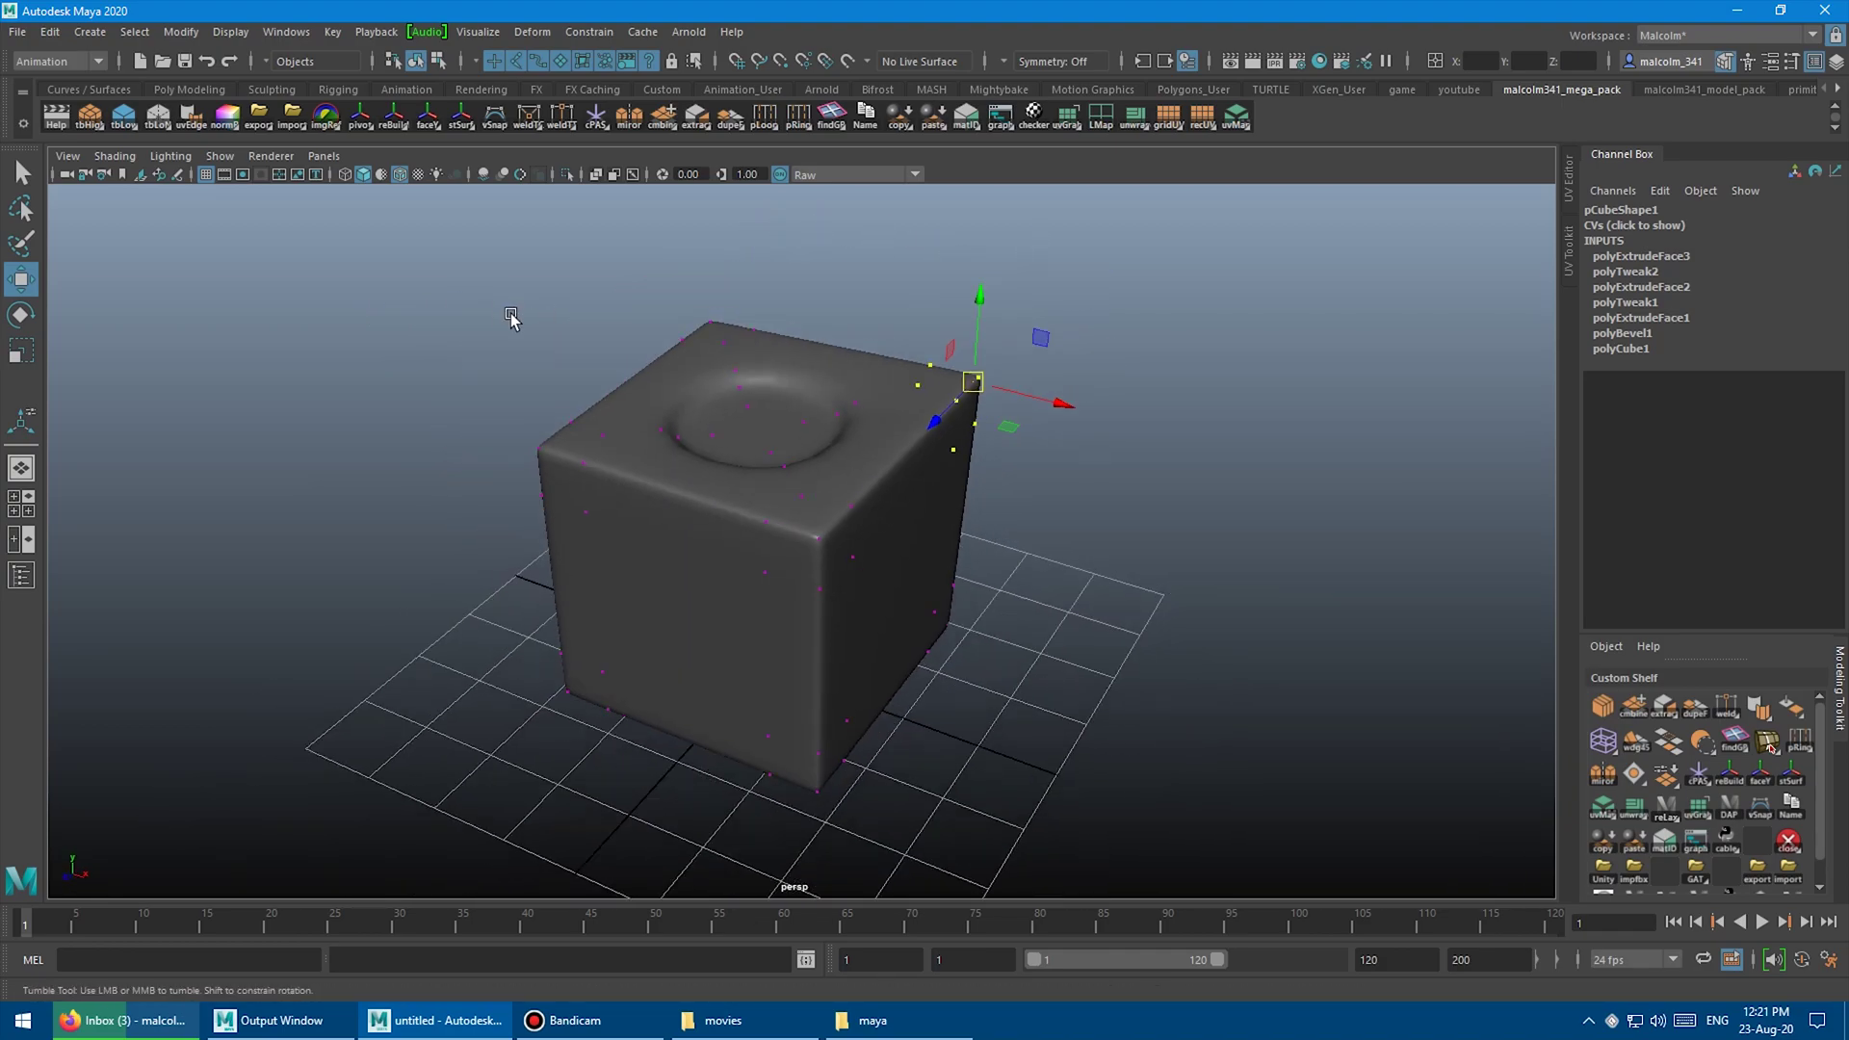